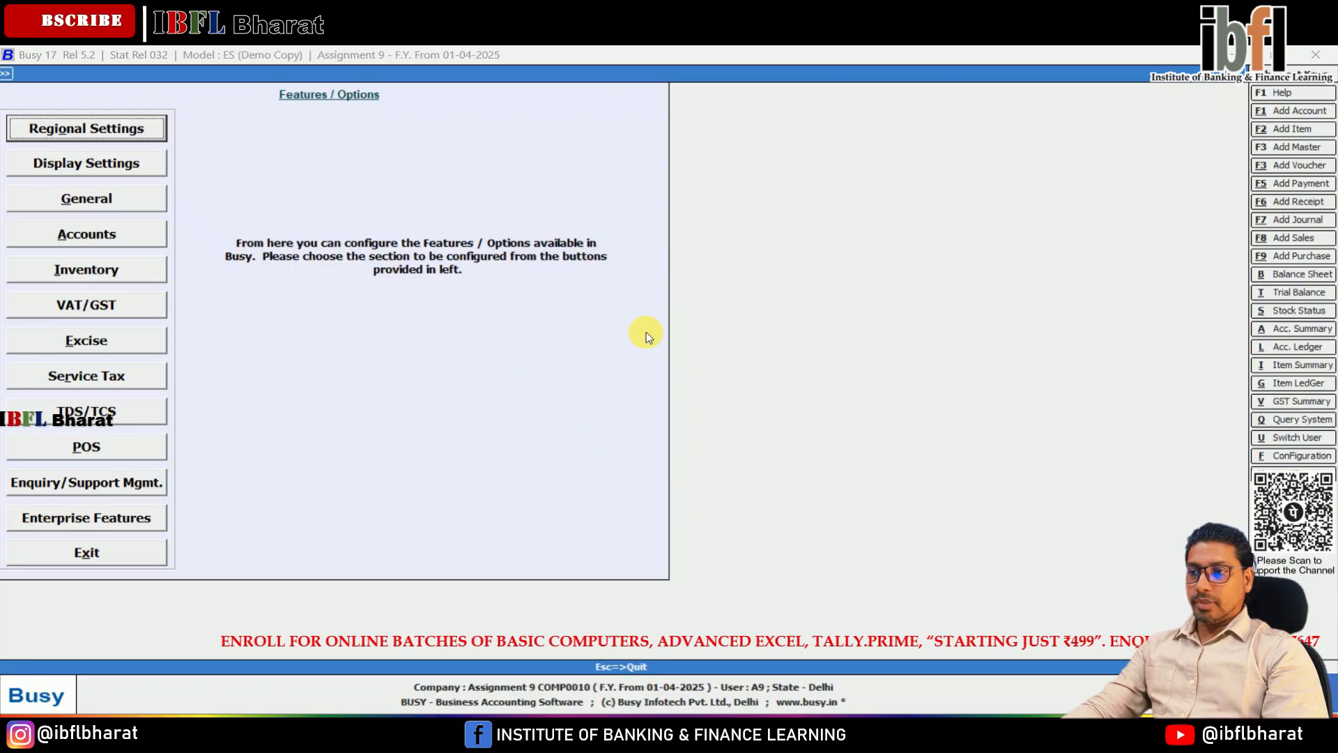
Step: Leave the features configuration and open the Cash account master for modification
key("Escape")
key("Right")
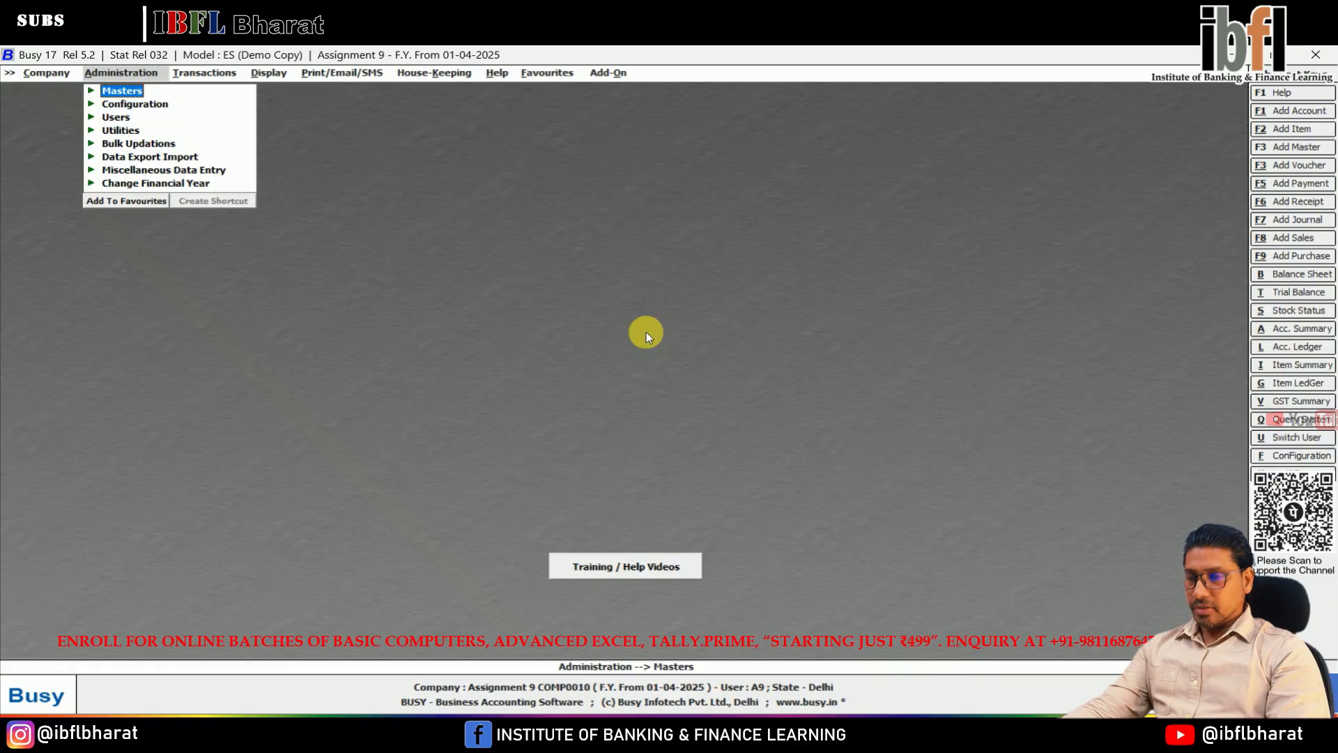
key("Return")
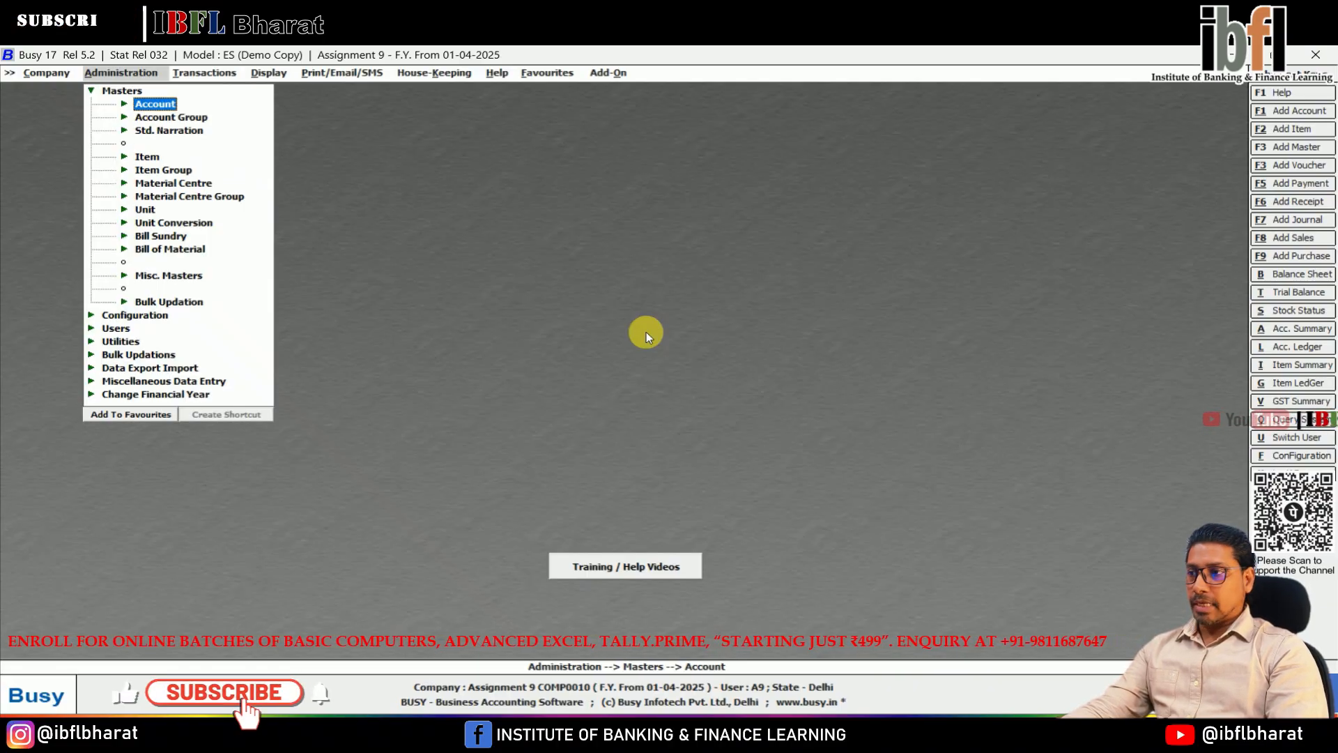
key("Return")
key("Return")
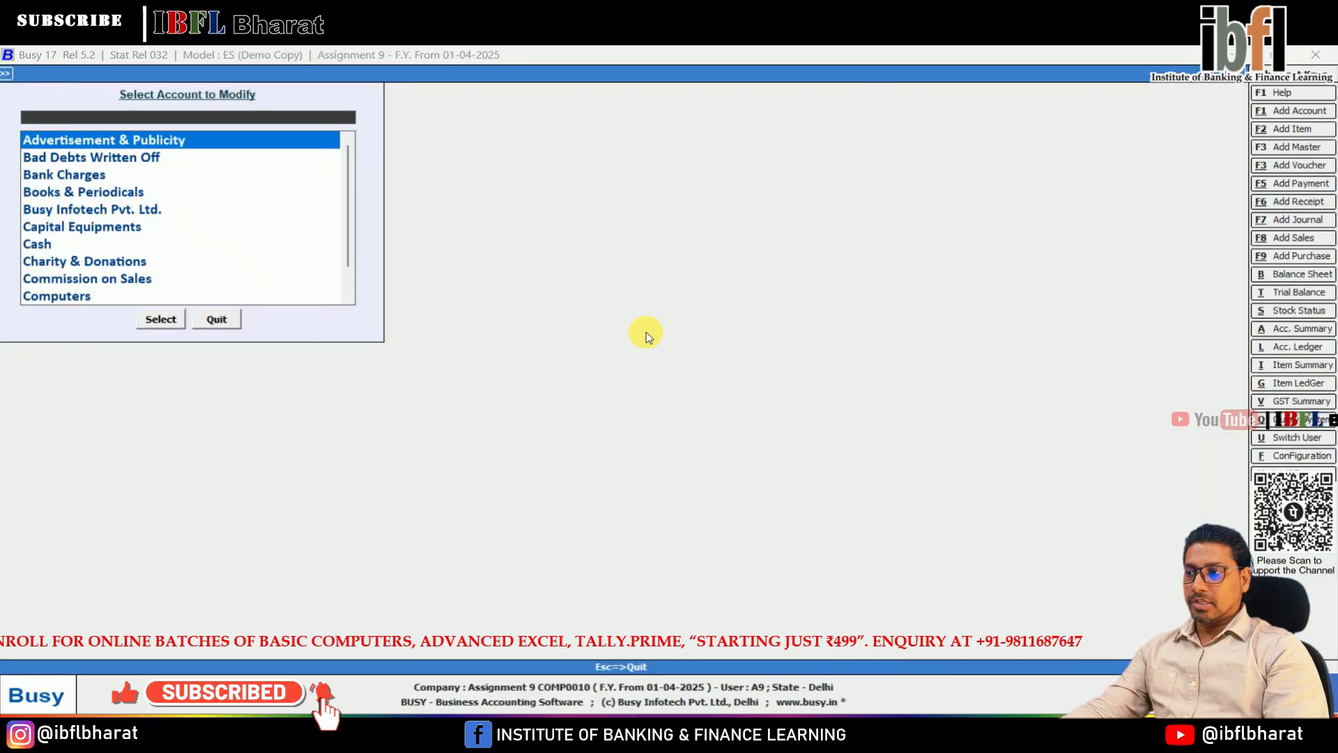
key("Down")
key("Down")
key("Down")
key("Down")
key("Down")
key("Down")
key("Down")
key("Up")
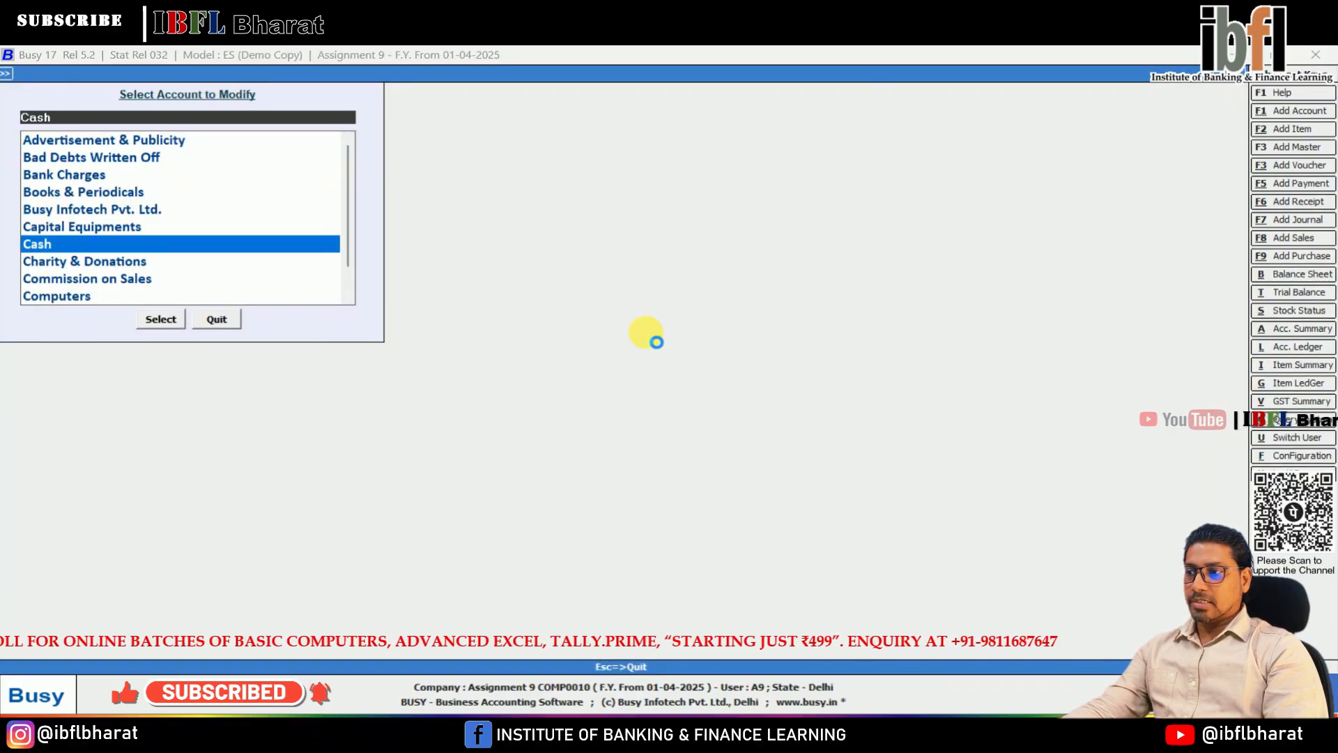
key("Return")
key("Return")
key("Return")
key("Return")
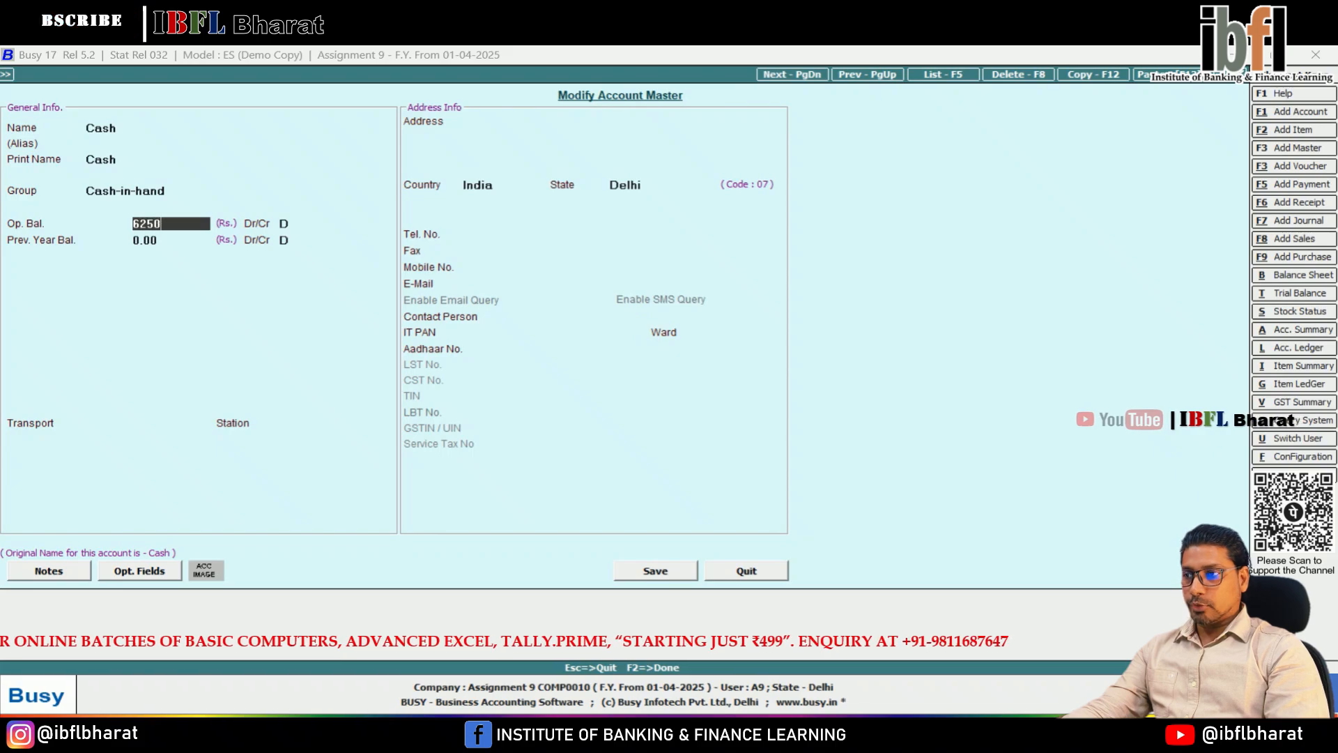
Step: Set the Cash account's opening and previous year balances to 6,250 debit and save the account
key("Return")
key("Return")
key("Return")
key("Return")
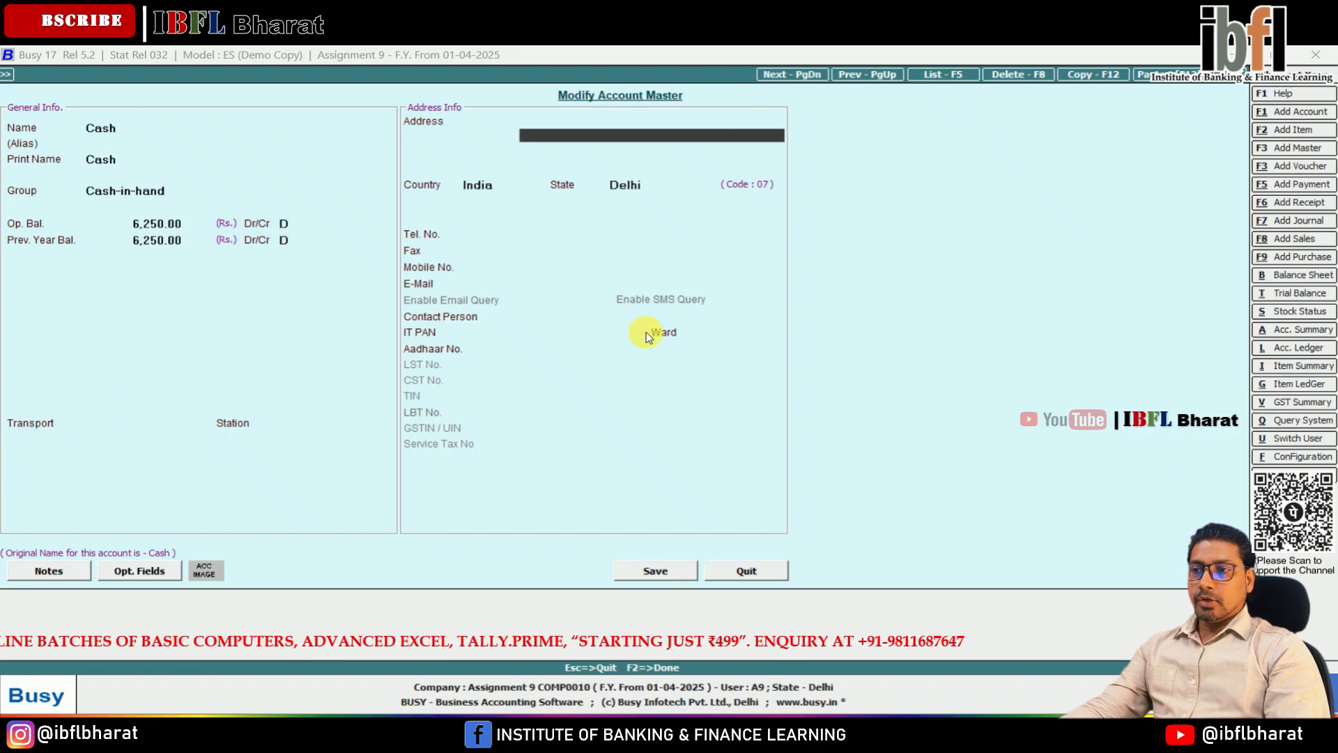
key("Return")
key("Return")
key("Return")
key("Return")
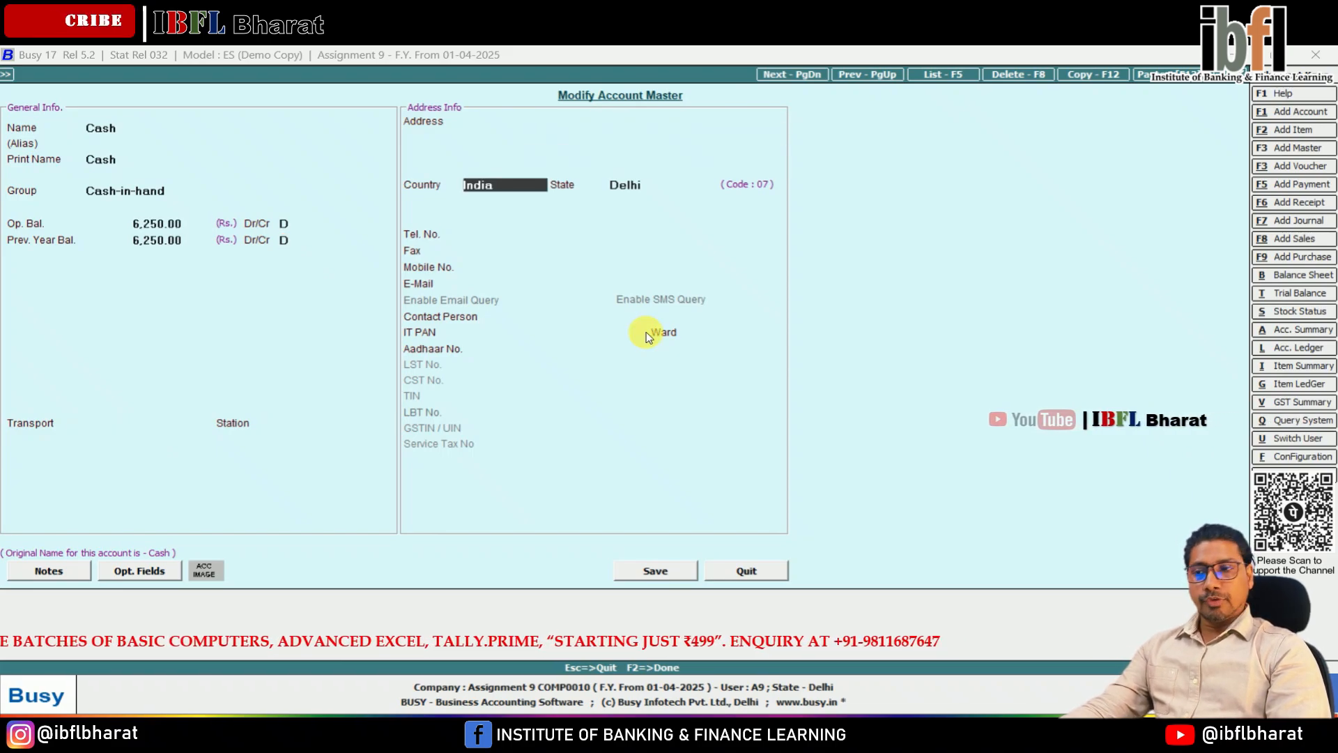
key("Return")
key("Return")
key("Return")
key("Return")
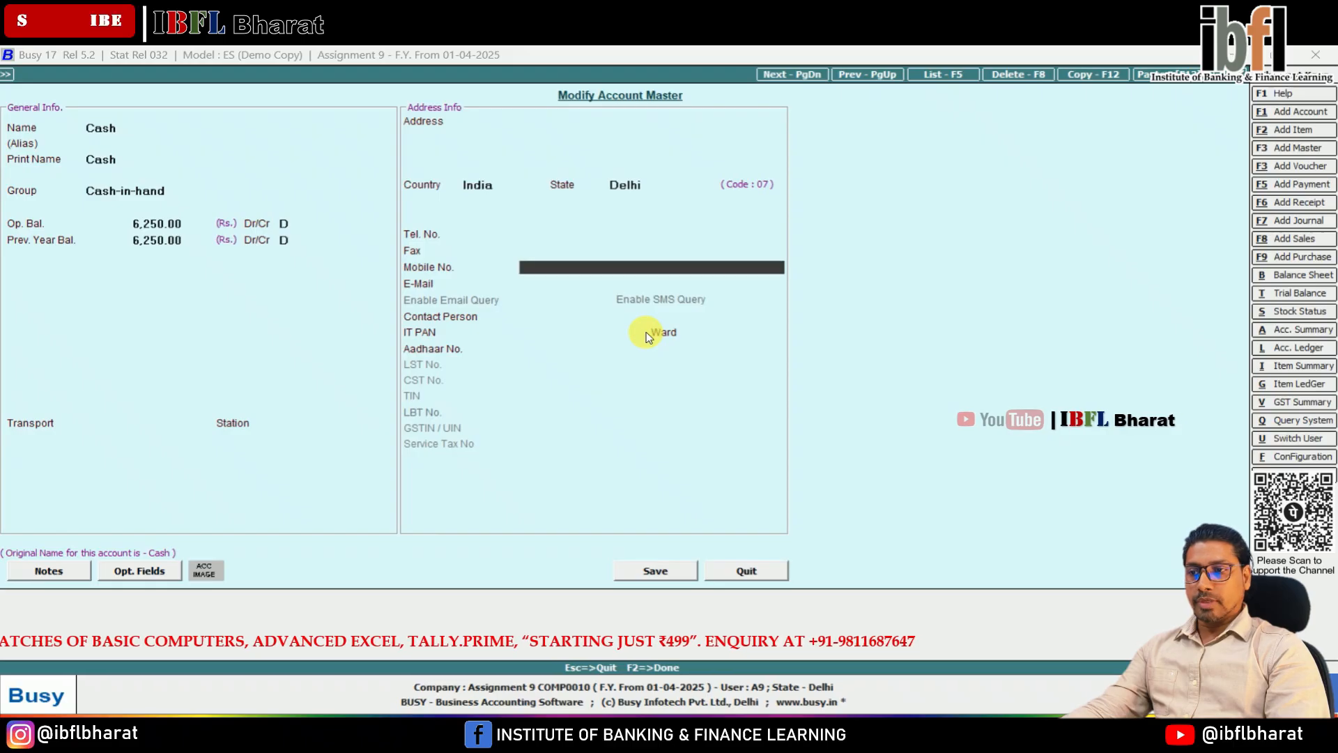
key("Return")
key("Return")
key("Return")
key("Return")
key("Return")
key("Return")
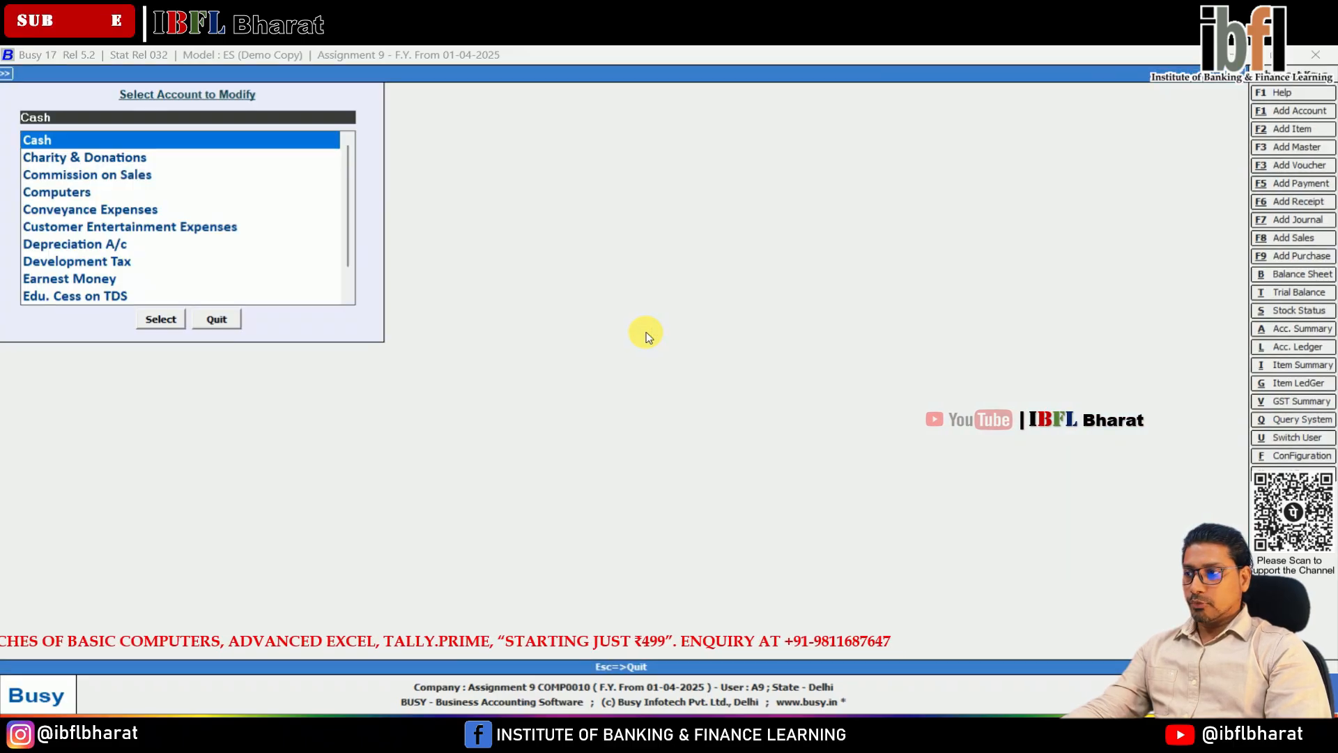
Step: Leave account modification and create a new account named Capital under the Capital Account group
key("Escape")
key("Up")
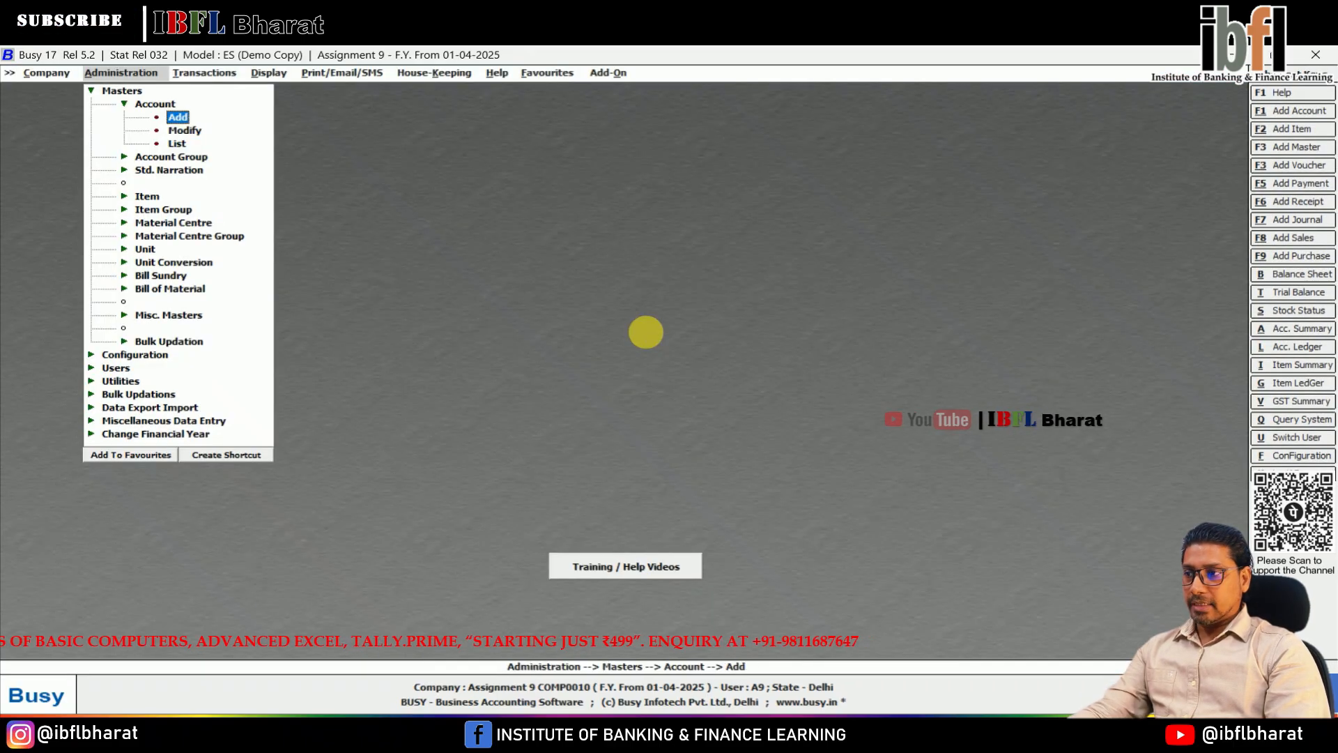
key("Return")
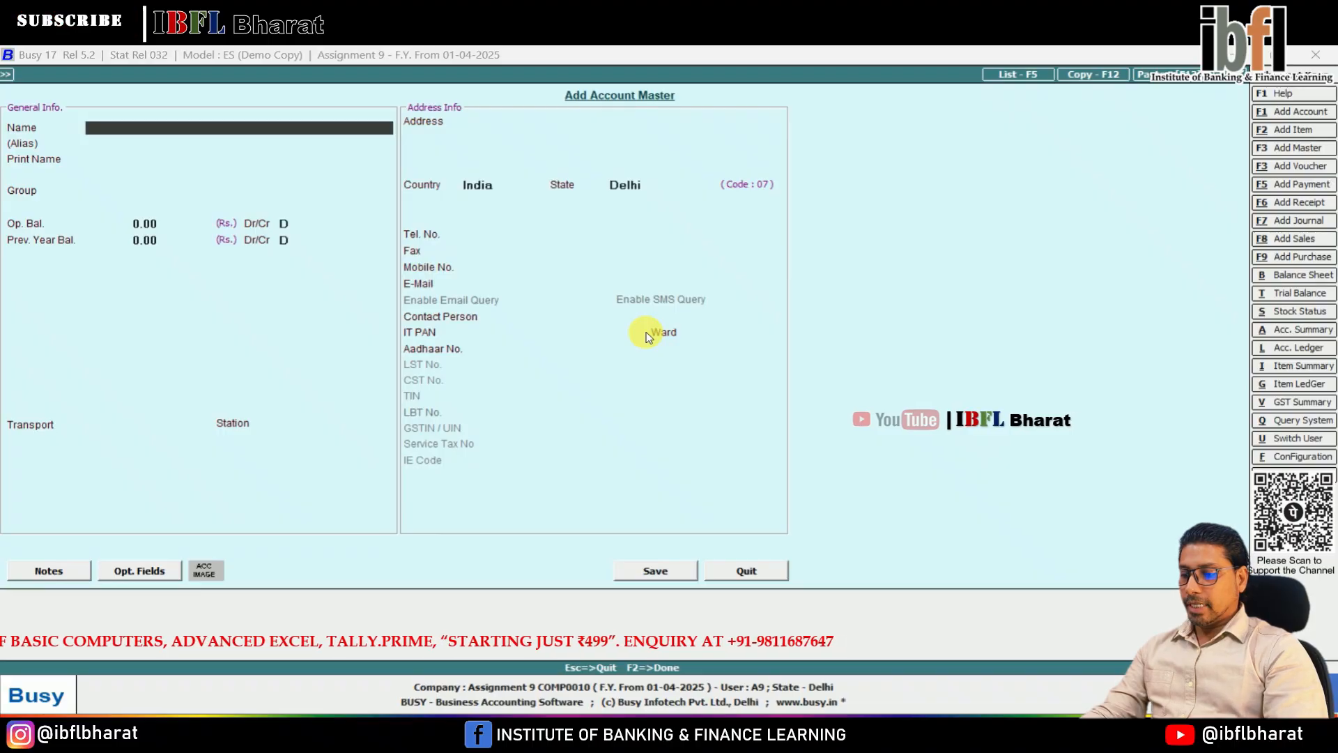
type("Capital")
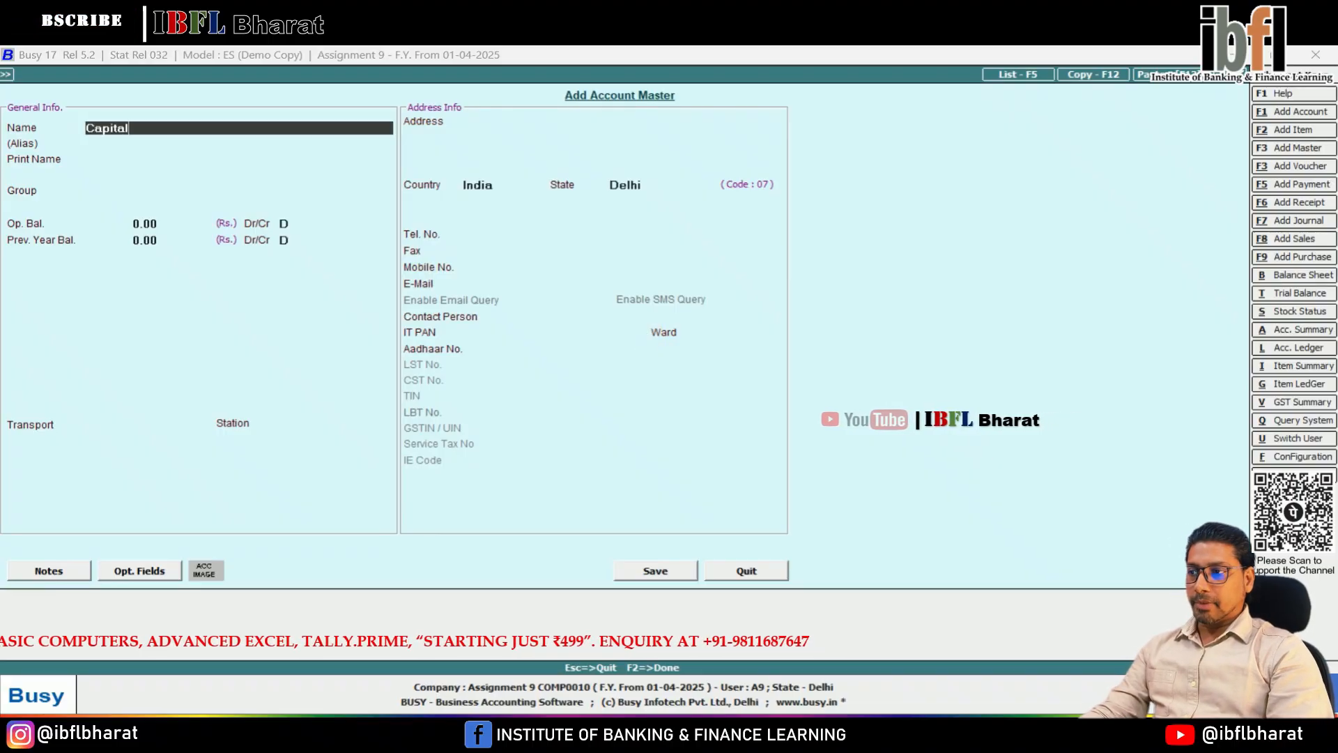
key("Return")
key("Return")
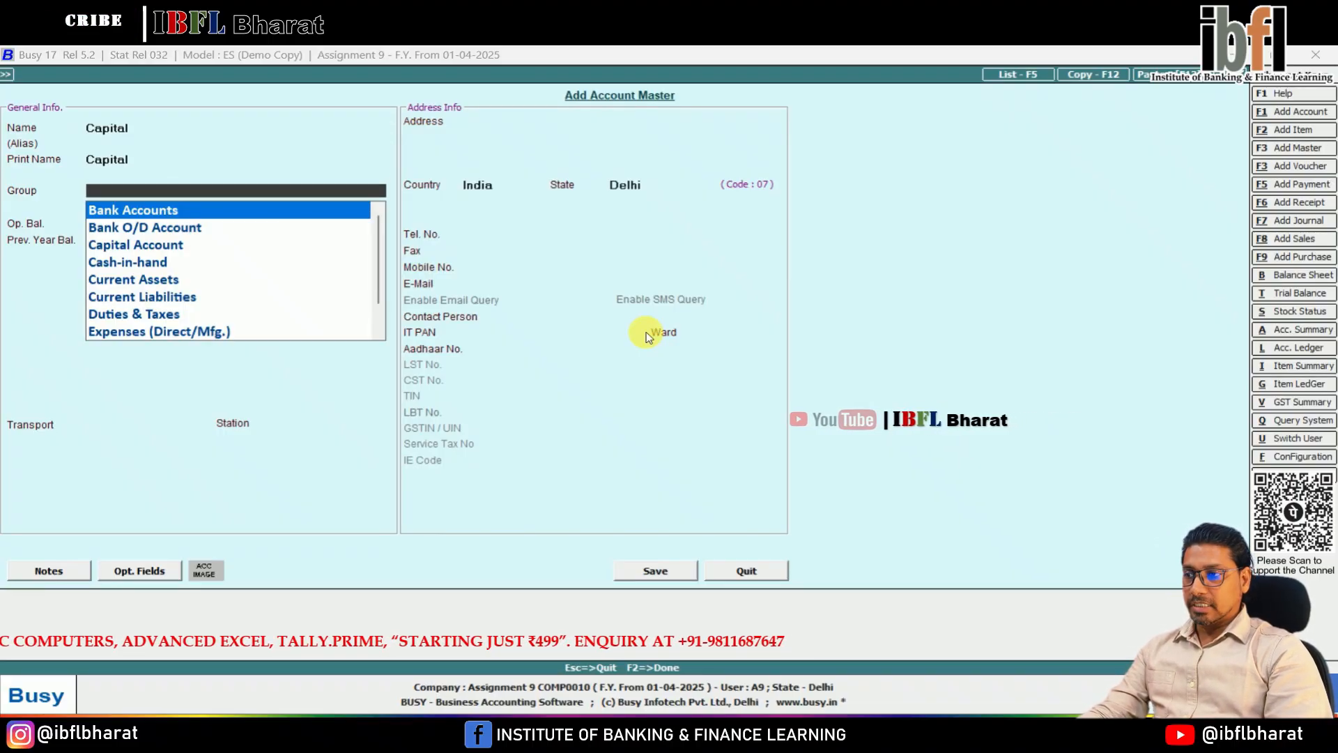
key("Down")
key("Down")
key("Down")
key("Up")
Step: Give the Capital account opening and previous year balances of 6,250 credit, save it and leave account creation
key("Return")
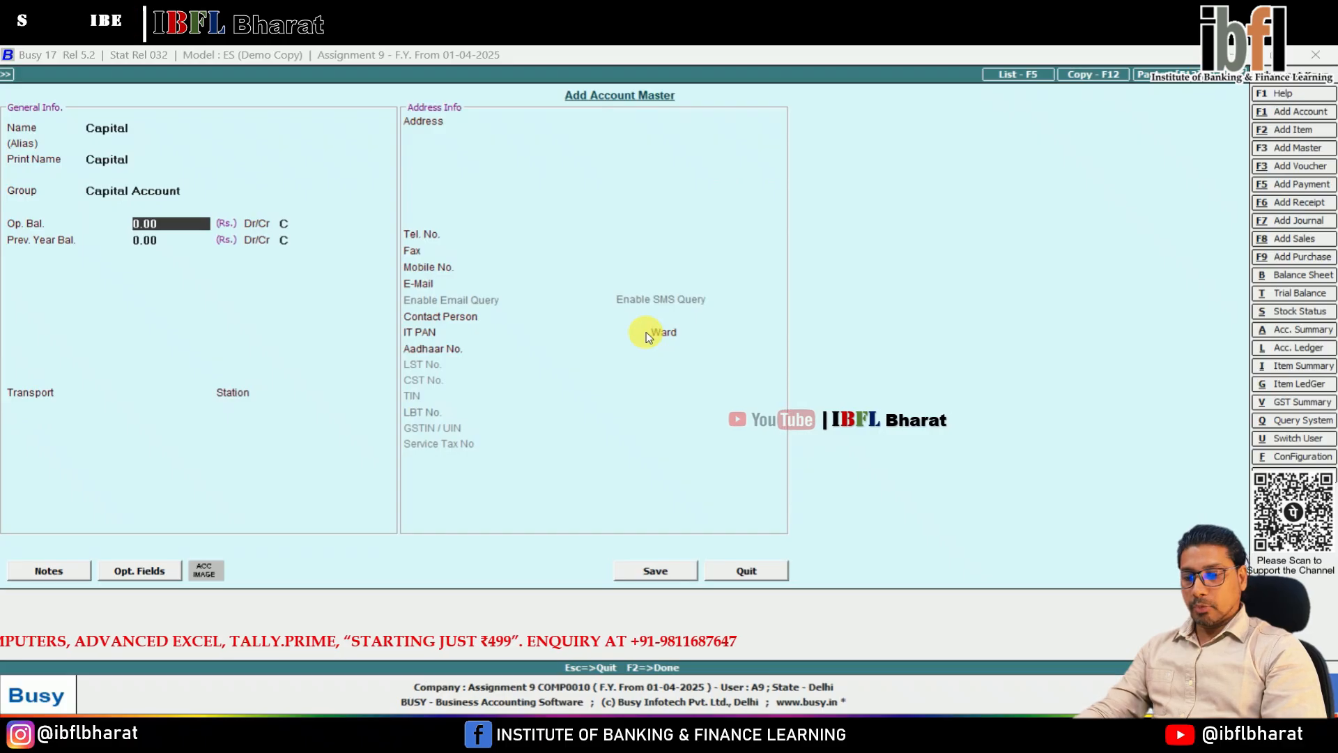
type("6,250")
key("Return")
key("Return")
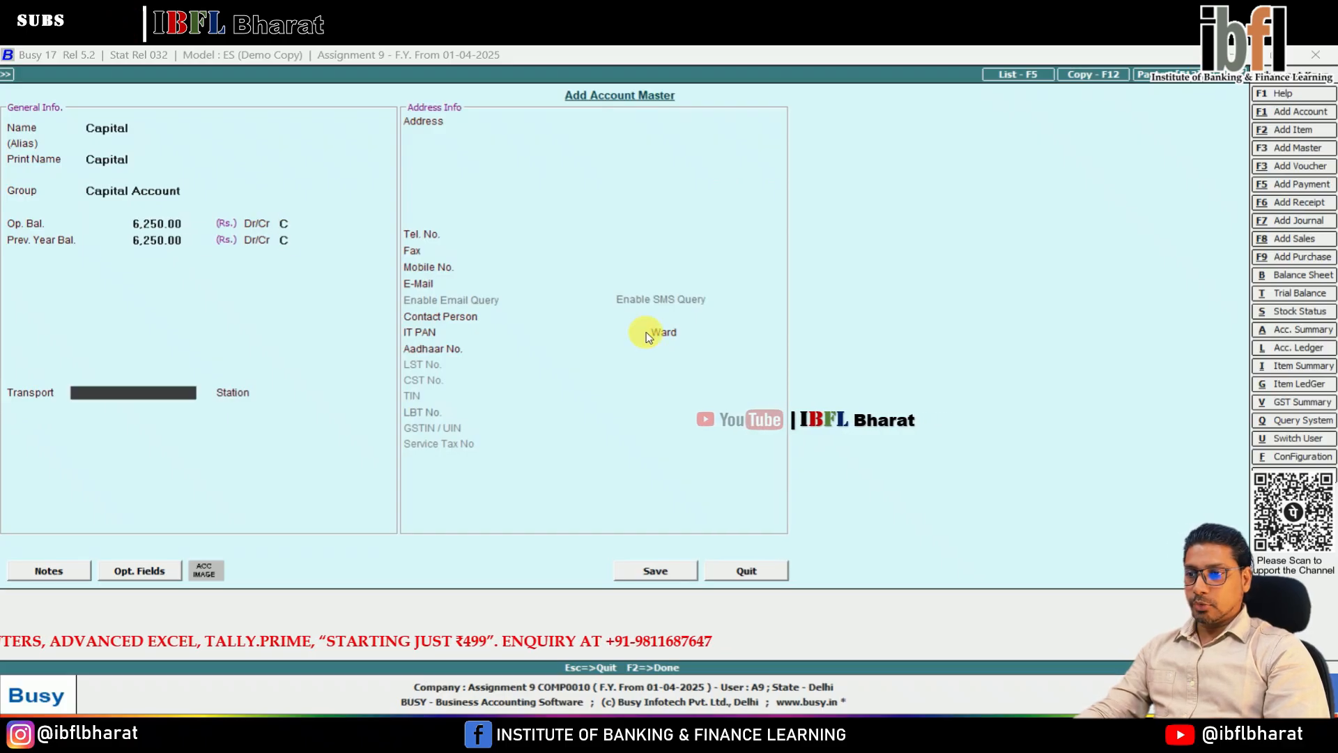
key("Return")
key("Return")
key("Return")
key("Return")
key("Return")
key("Return")
key("Return")
key("Return")
key("Return")
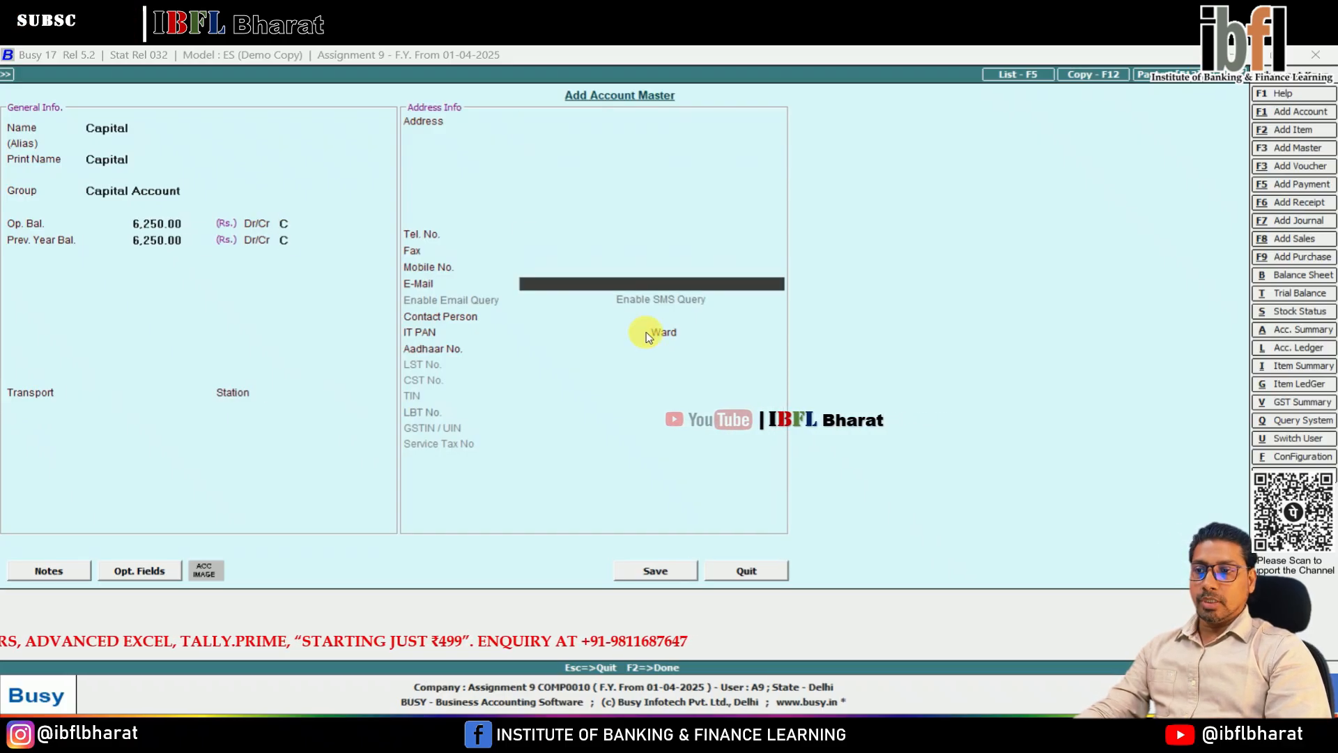
key("F2")
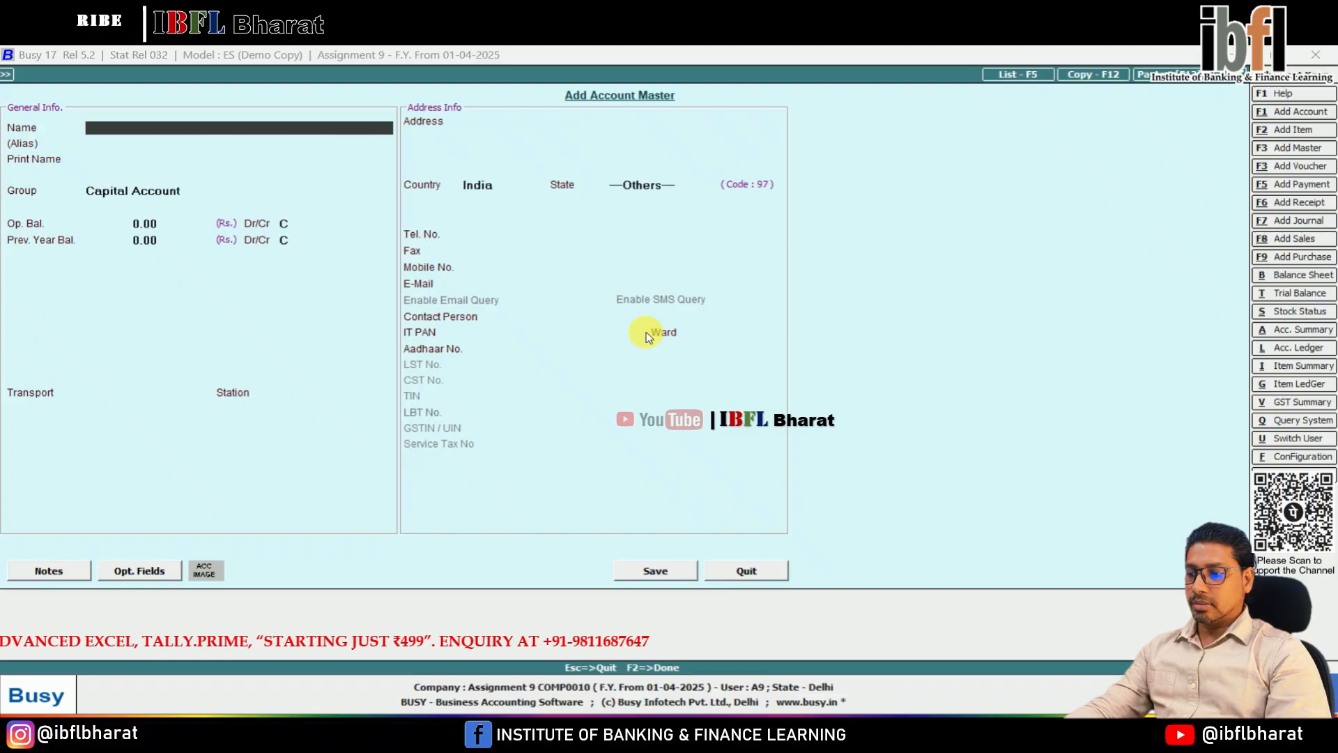
key("Escape")
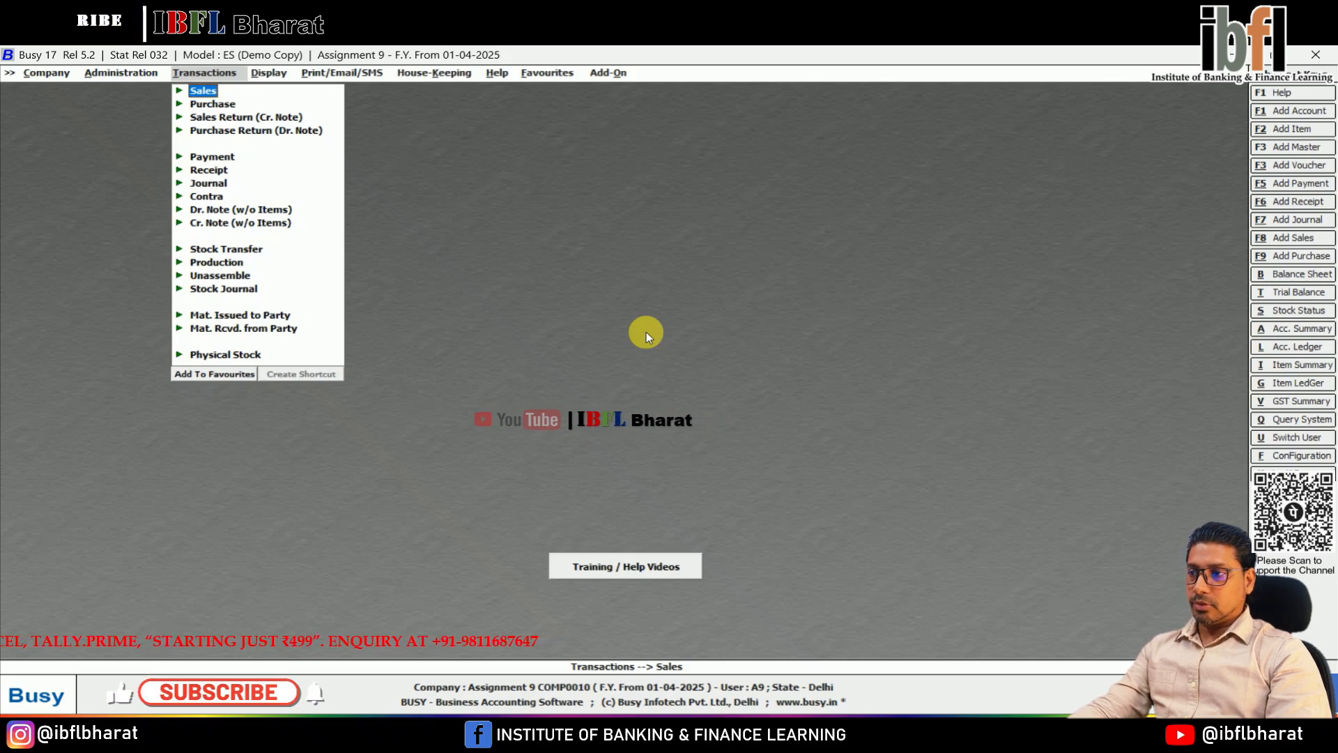
Step: Start a new journal voucher in the Main series dated 01-04-2025 with a debit entry as its first line
key("Down")
key("Down")
key("Down")
key("Down")
key("Down")
key("Down")
key("Return")
key("Return")
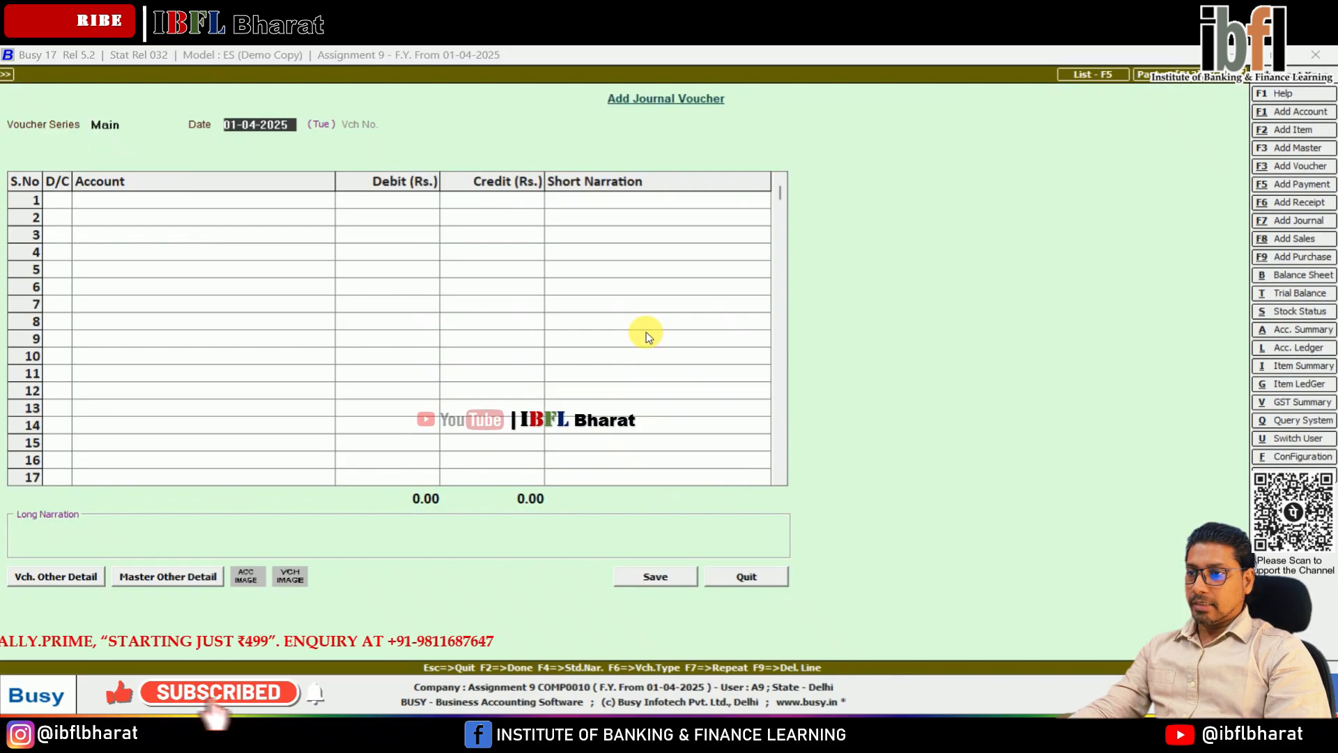
Step: Debit the Purchase account with 4,250 and start a credit line below it
key("Return")
key("Return")
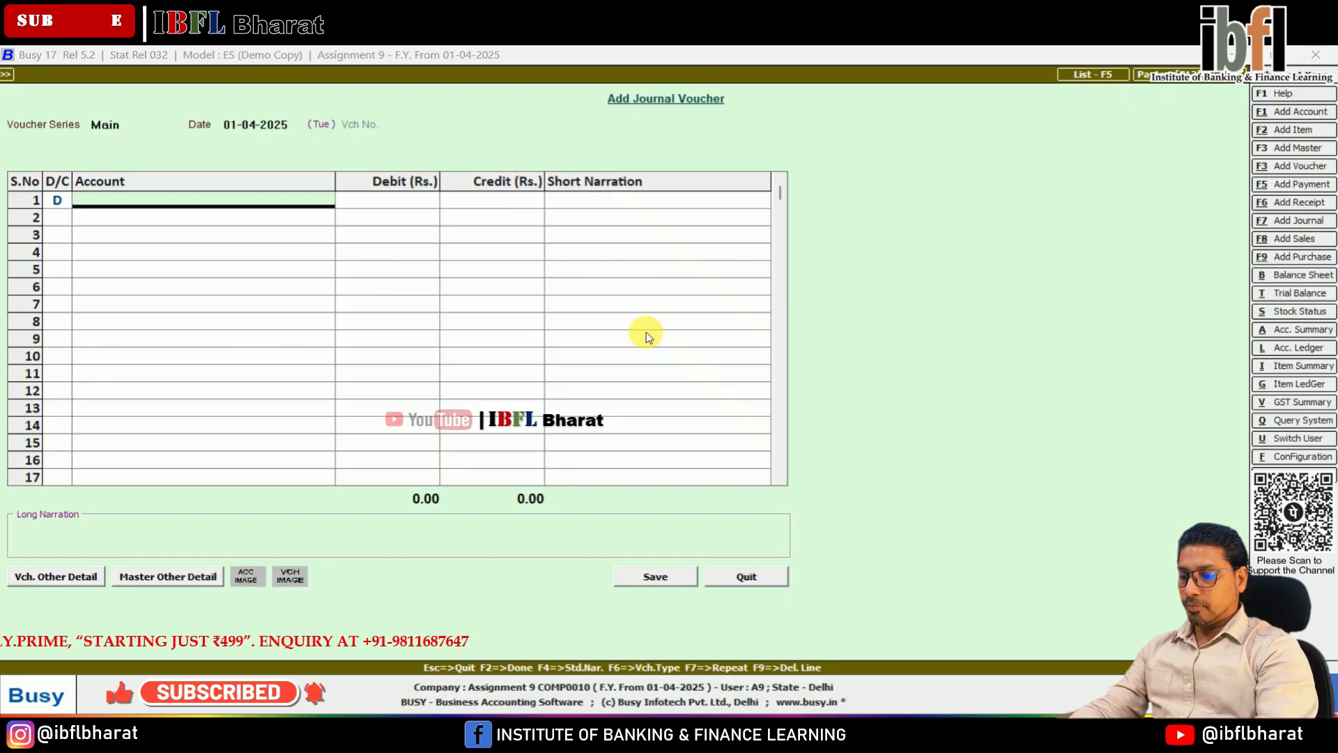
type("pur")
key("Return")
type("4")
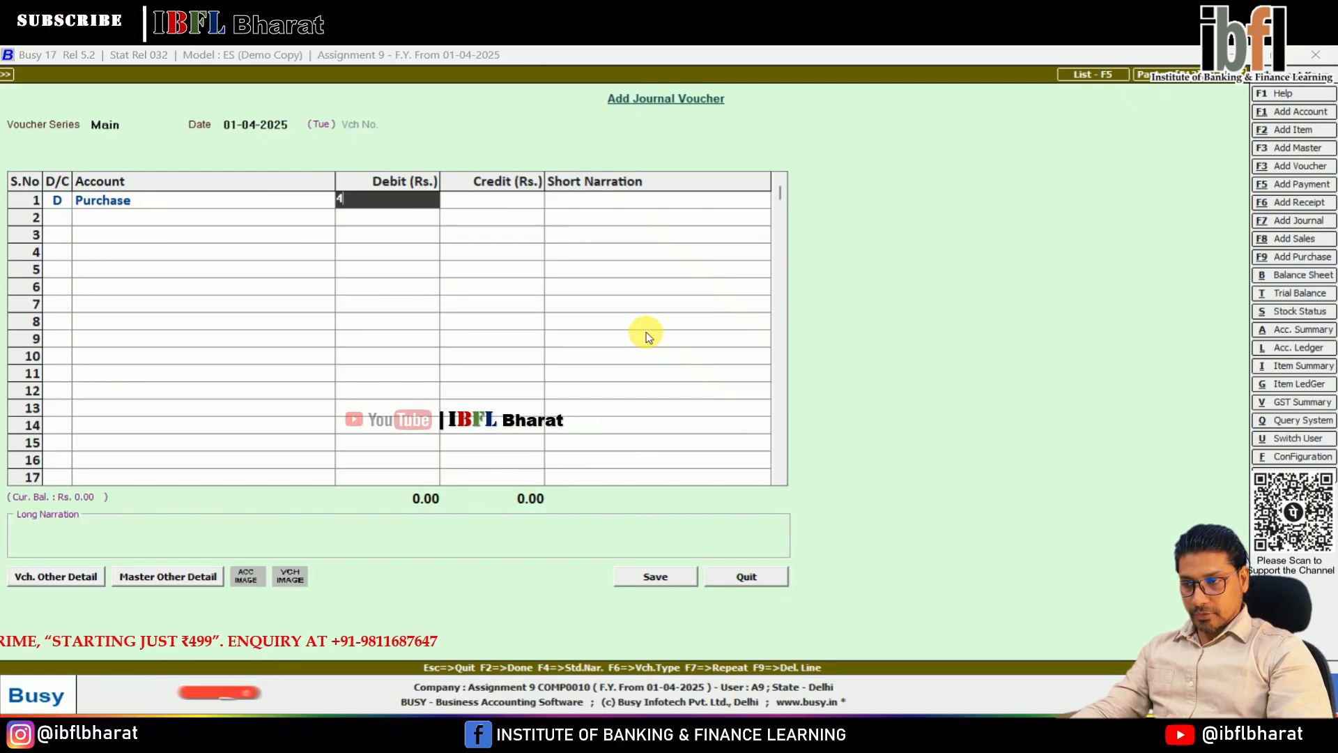
type(",250")
Step: Credit the Cash account with 4,250, save the journal voucher without narration and close voucher entry
key("Return")
key("Return")
key("Return")
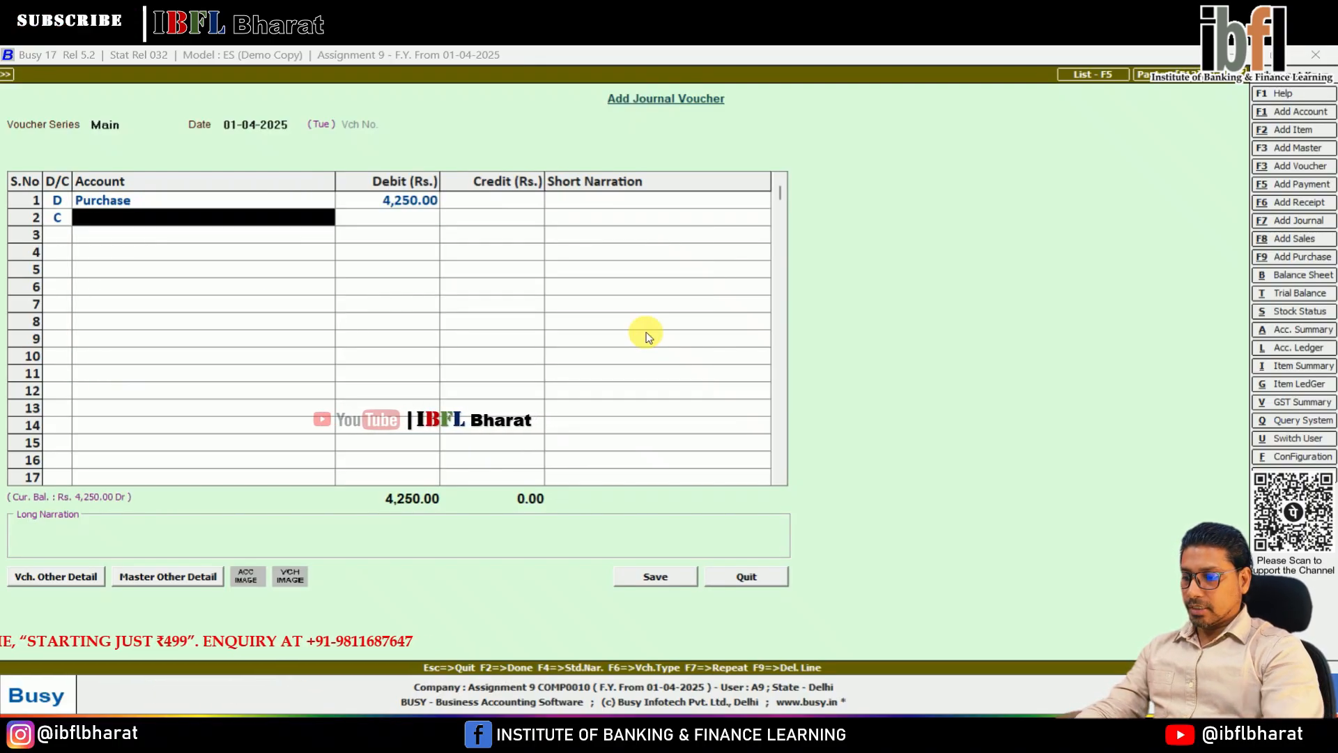
type("cash")
key("Return")
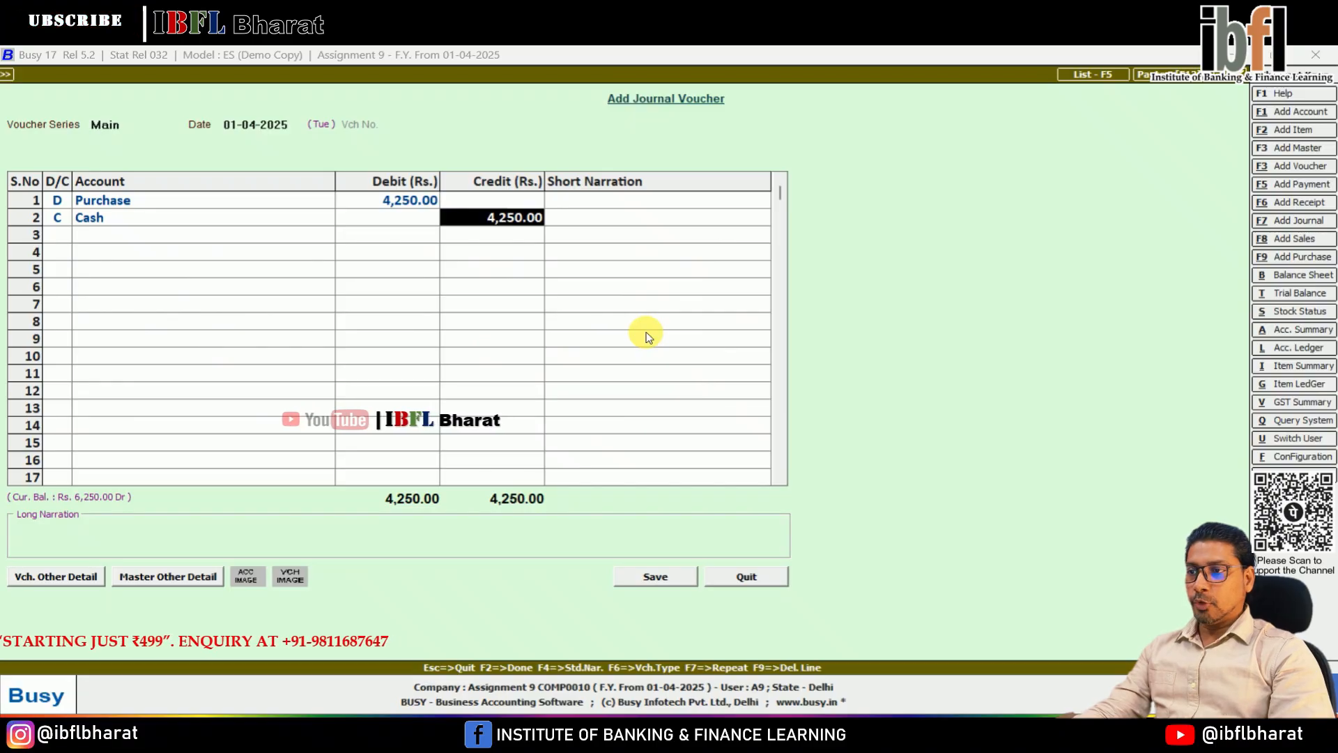
key("Return")
key("Return")
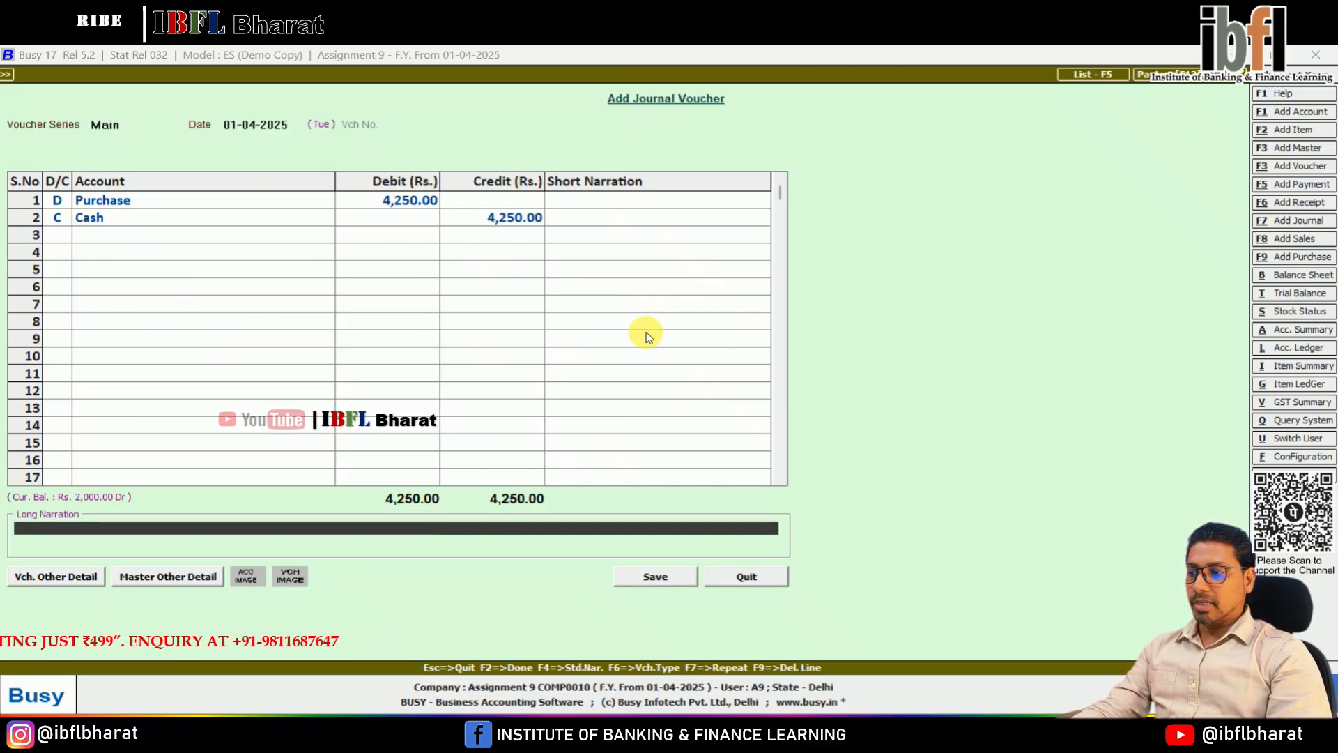
key("Return")
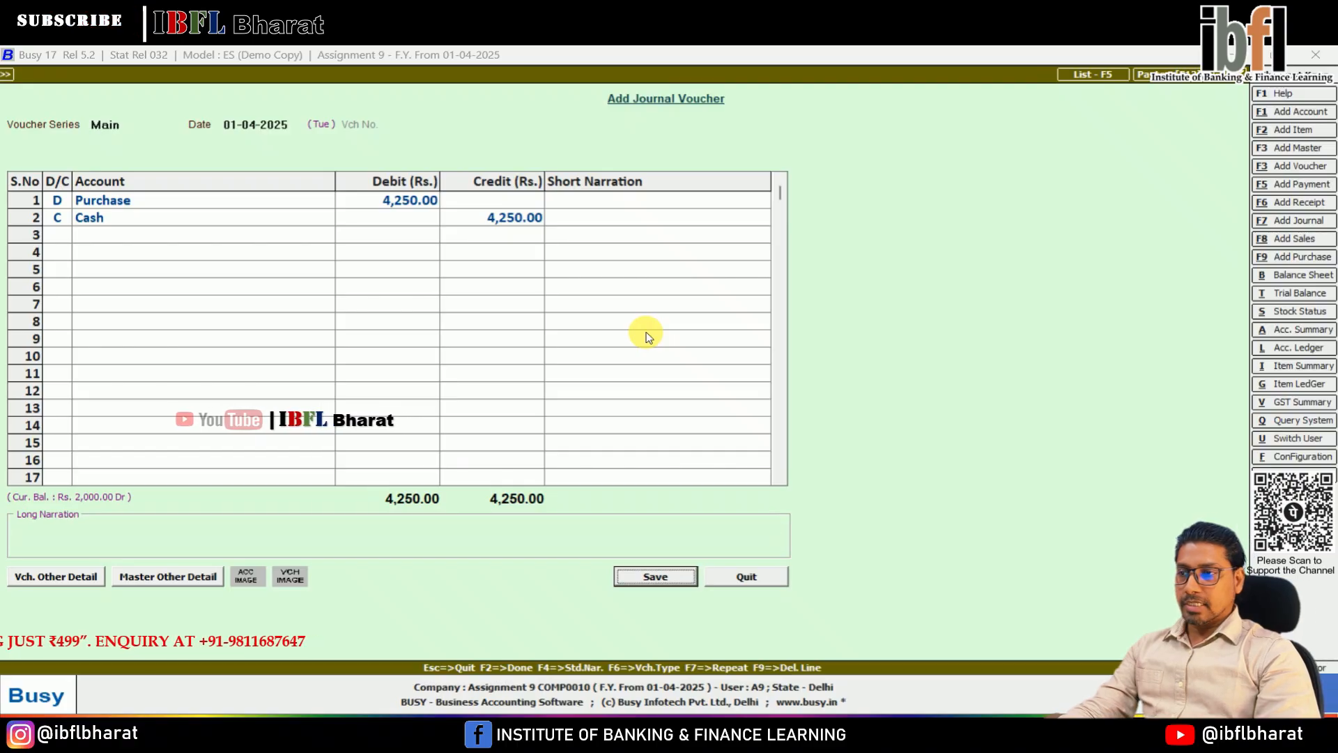
key("Return")
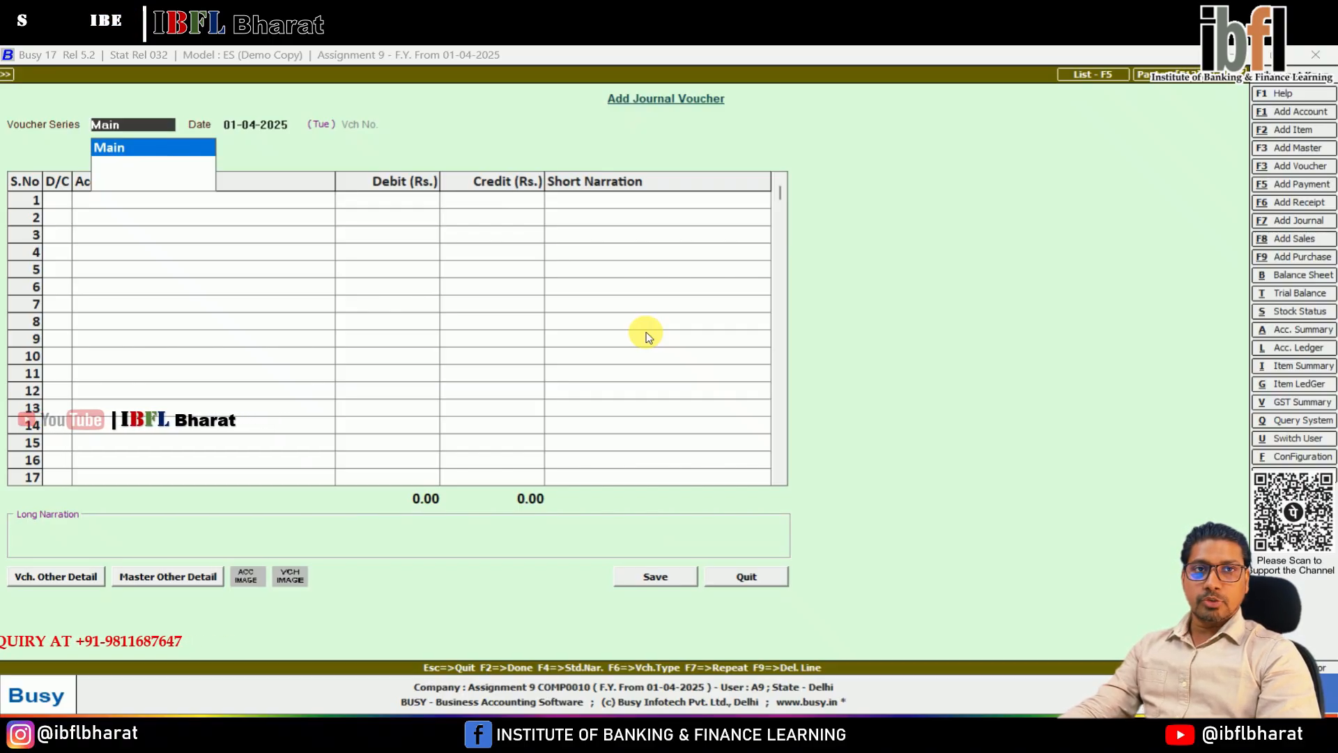
key("Escape")
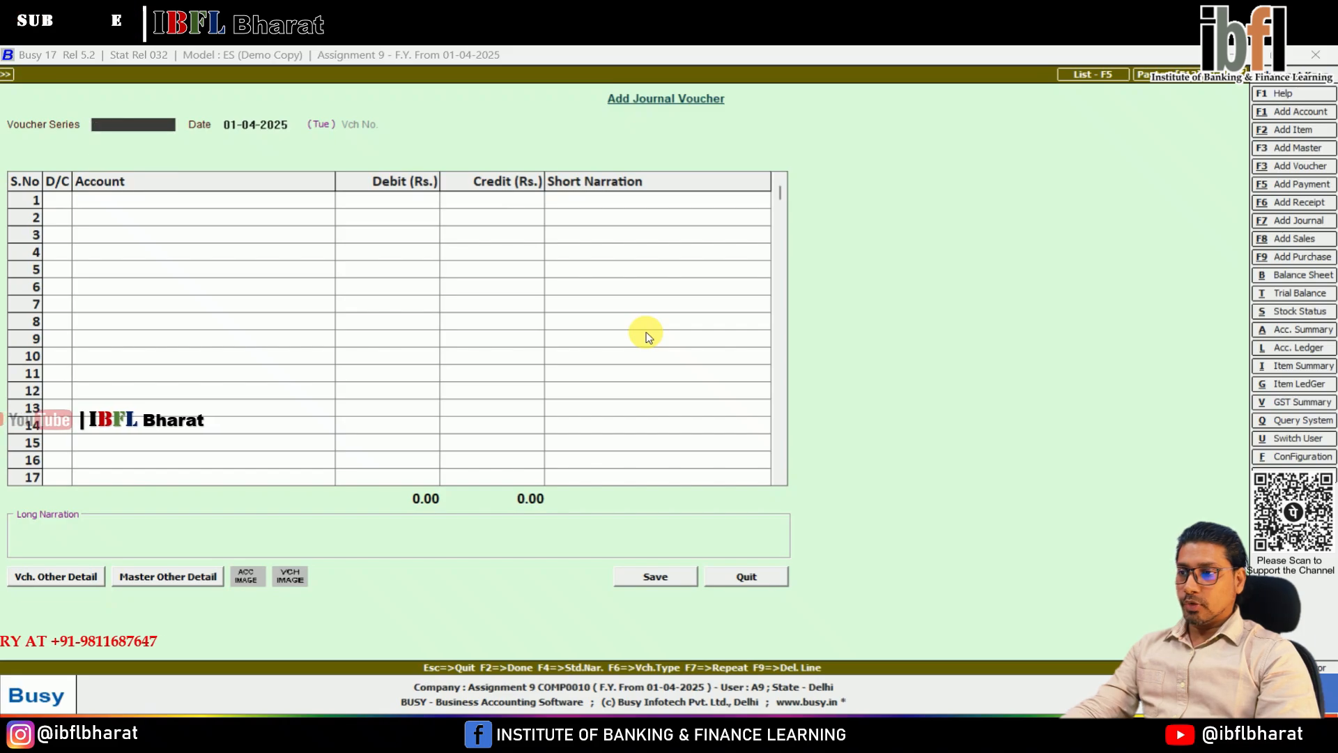
key("Escape")
Step: Start a receipt voucher dated 01-04-2025 and begin a new account from it, named with the lender's name followed by "Loan A\c"
key("Return")
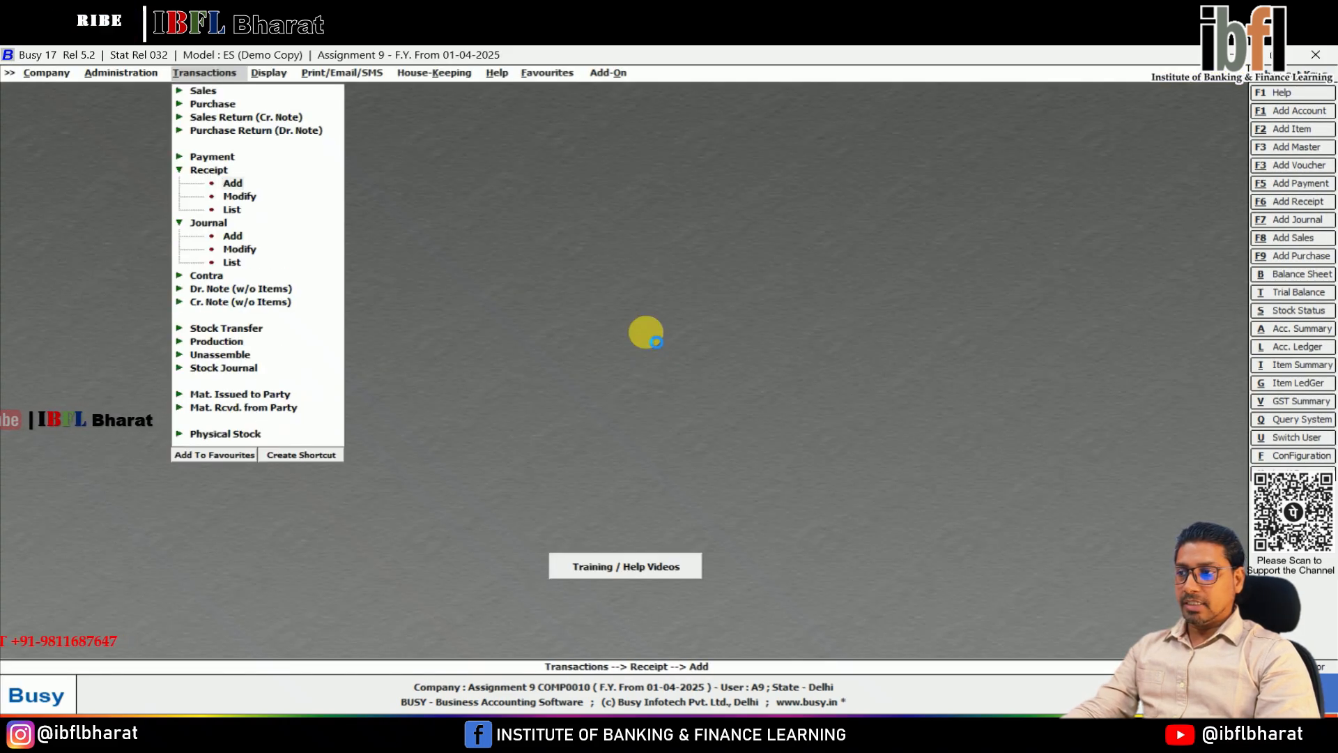
key("Return")
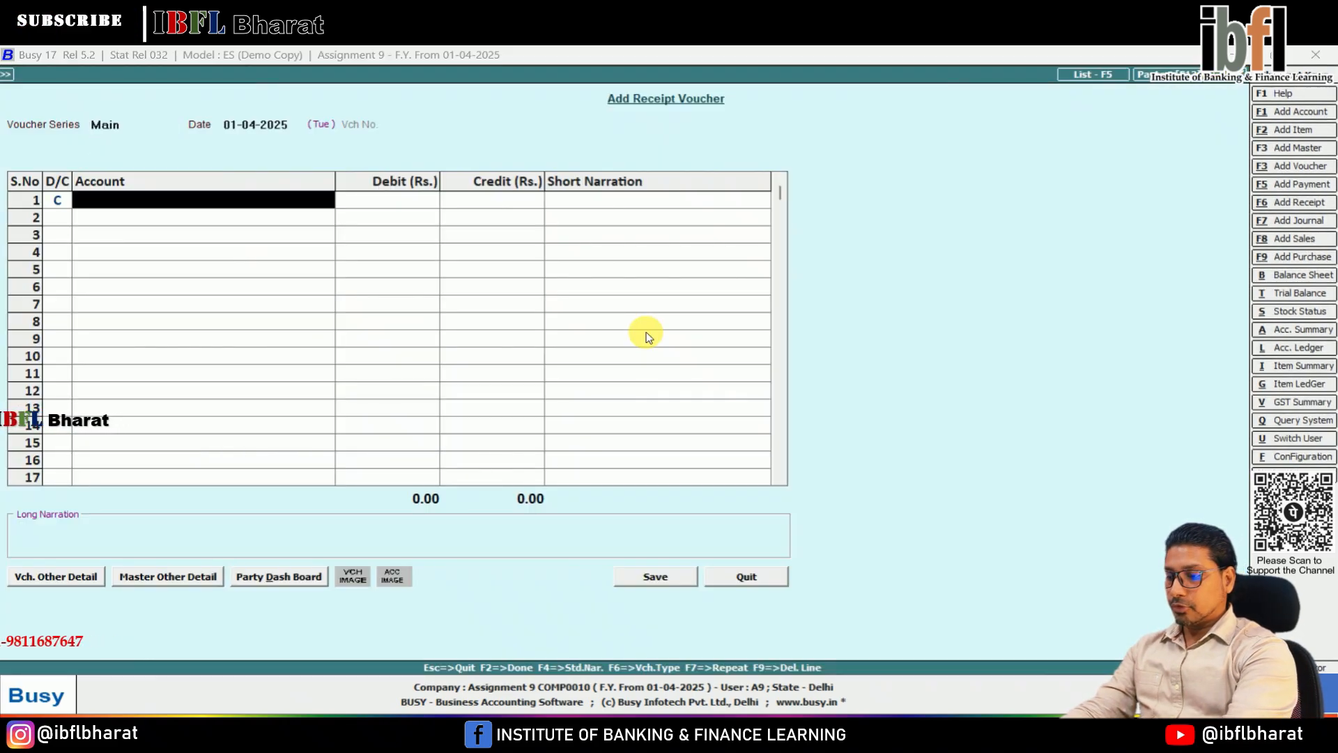
key("F3")
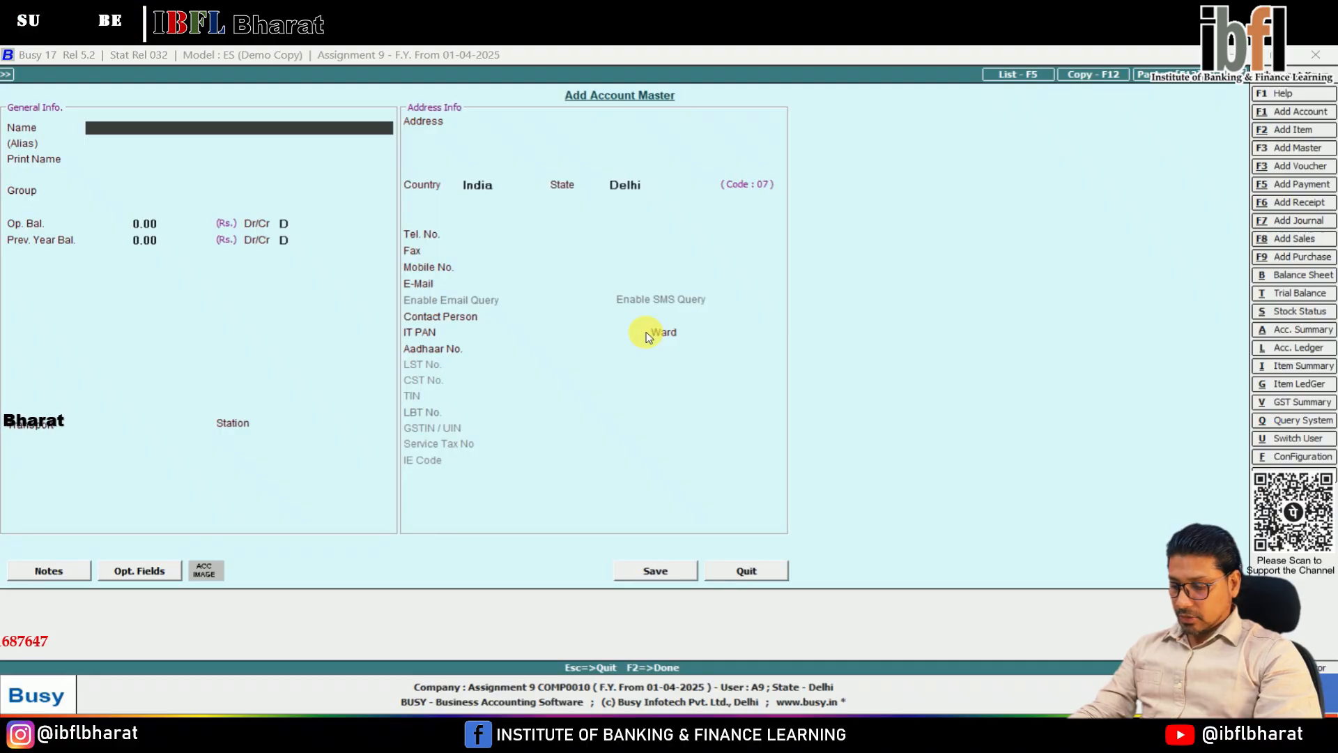
type("Amir Nath Loan A\\c")
key("Return")
key("Return")
key("Return")
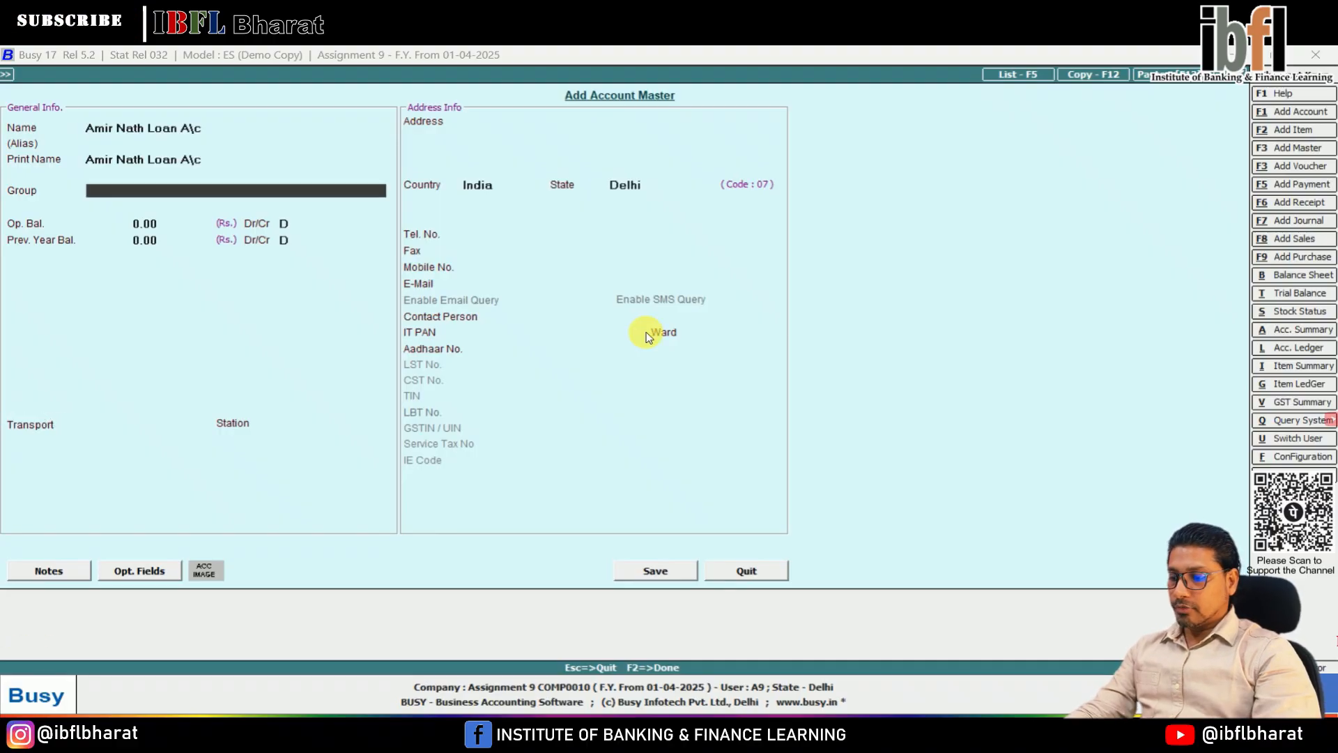
Step: Assign the lender's loan account to the Current Liabilities group and save it without address details
type("cur")
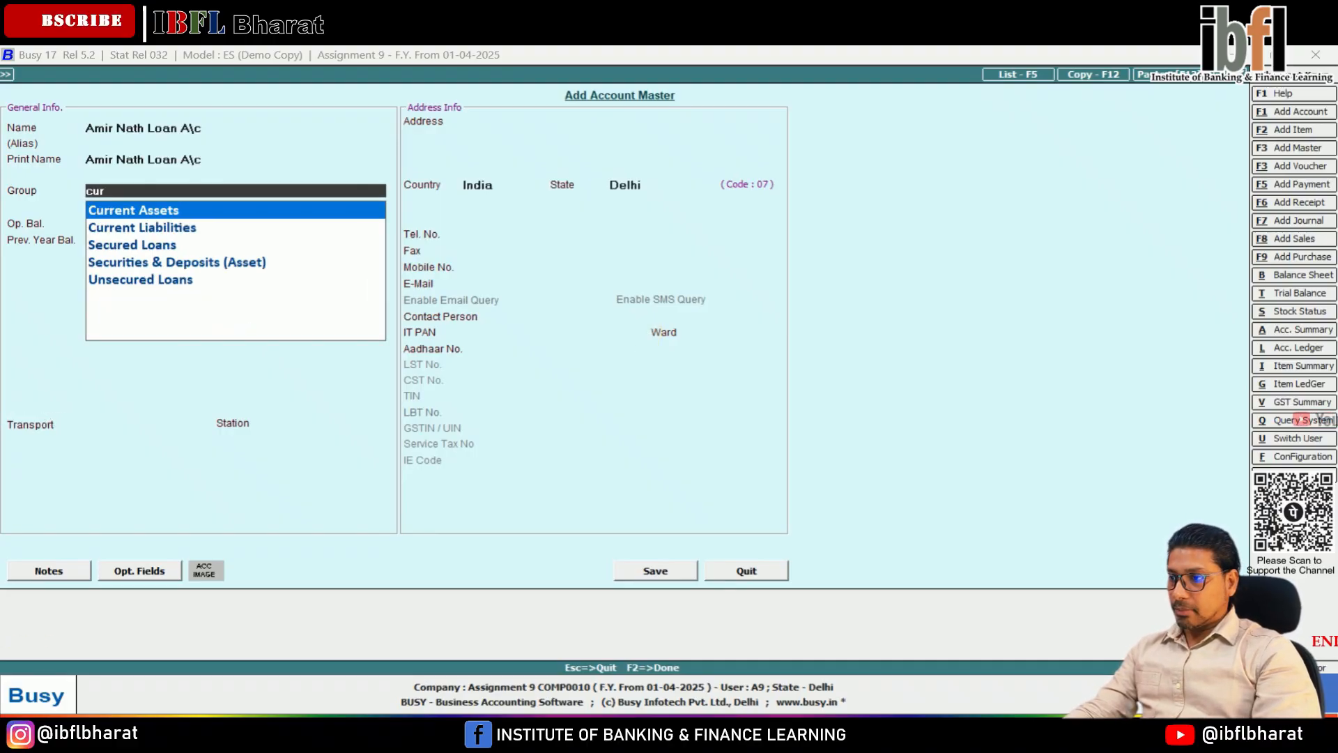
key("Down")
key("Down")
key("Down")
key("Down")
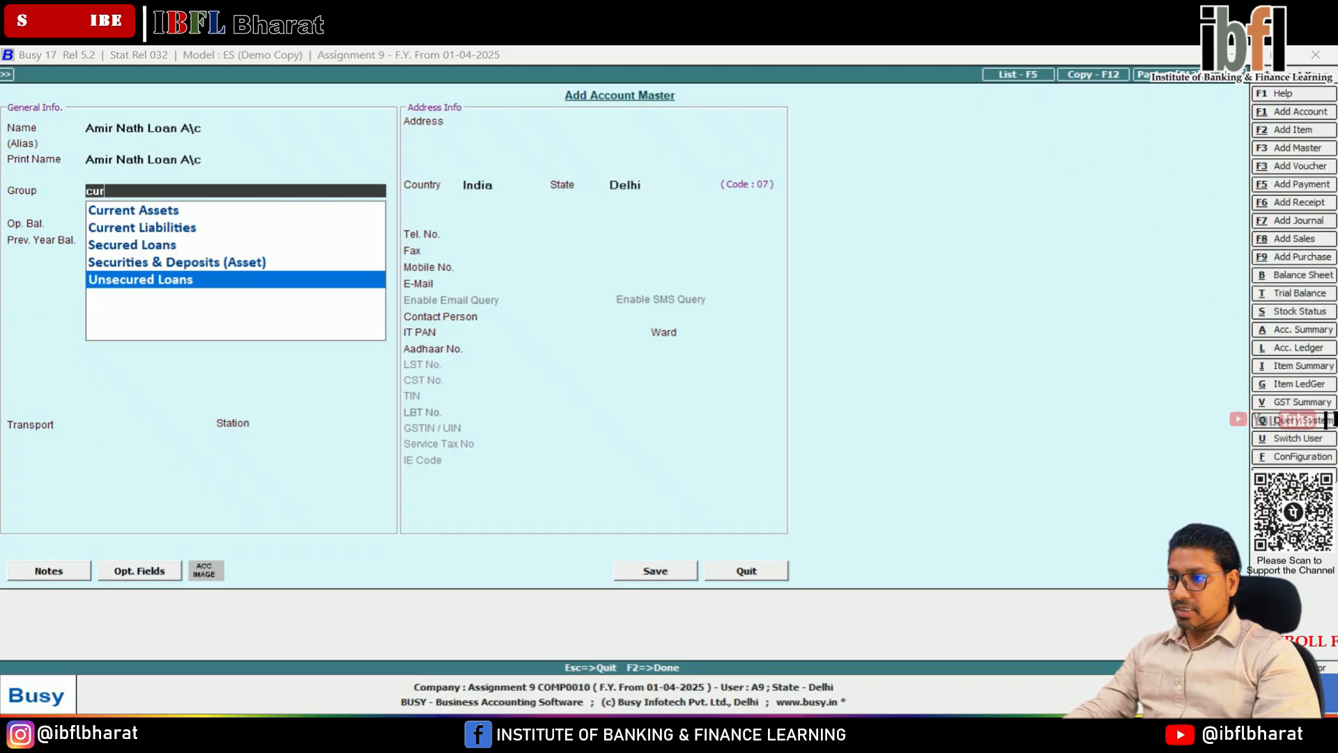
key("Up")
key("Up")
key("Up")
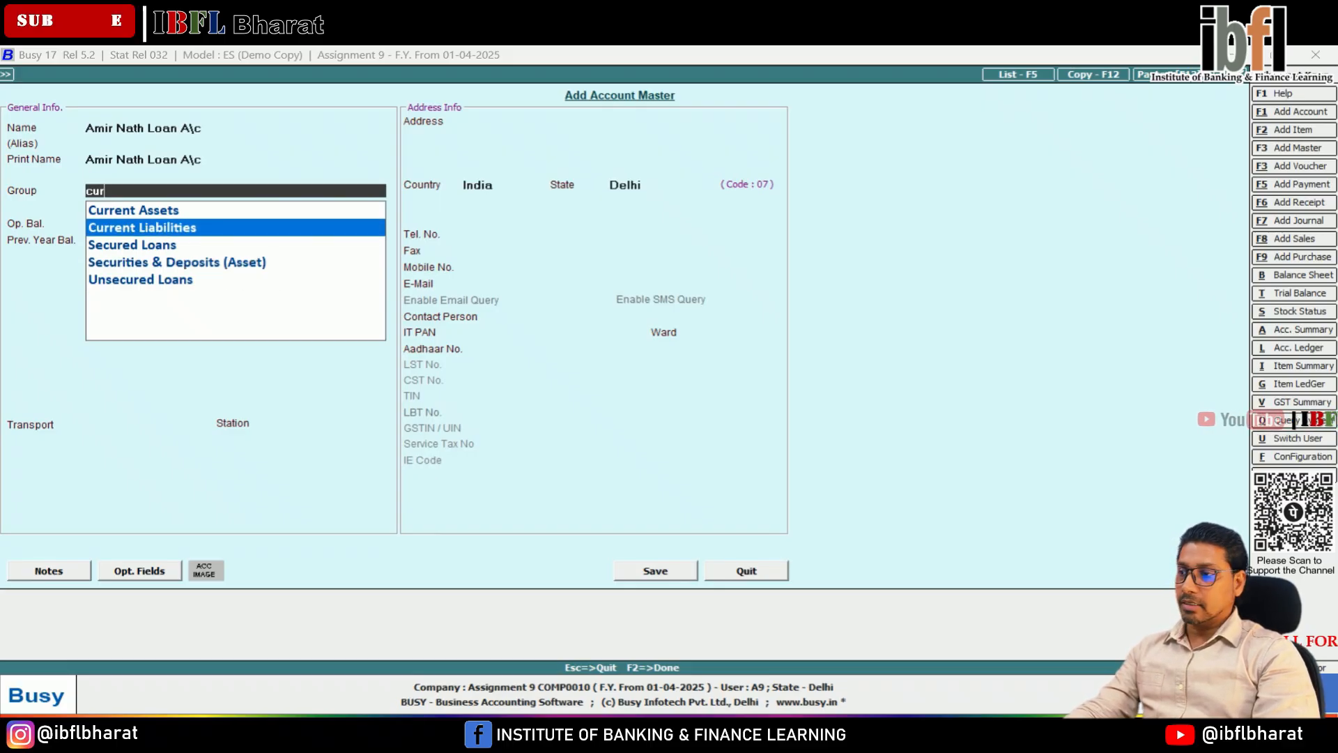
key("Return")
key("Return")
key("Return")
key("Return")
key("Return")
key("Return")
key("Return")
key("Return")
key("Return")
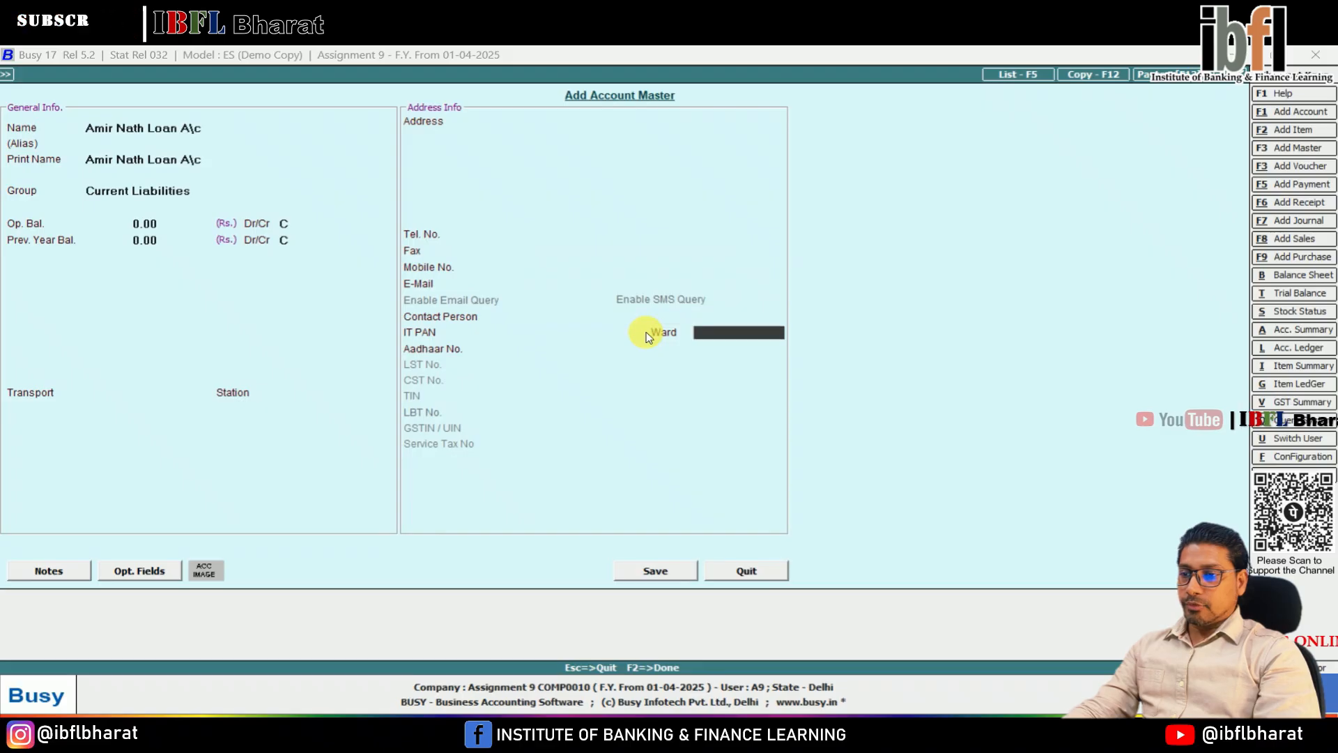
key("Return")
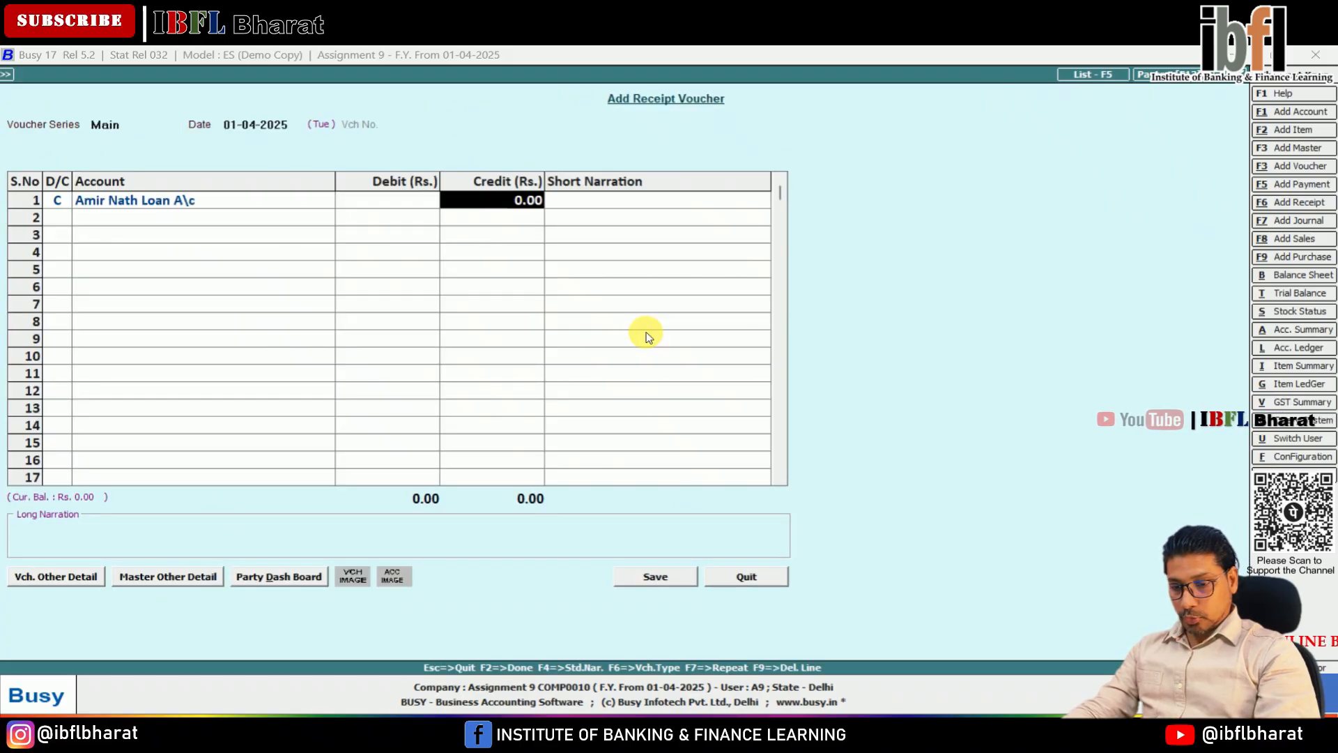
Step: Credit the lender's loan account with 210 in the receipt voucher and start a debit line below it
type("210")
key("Return")
key("Return")
key("Return")
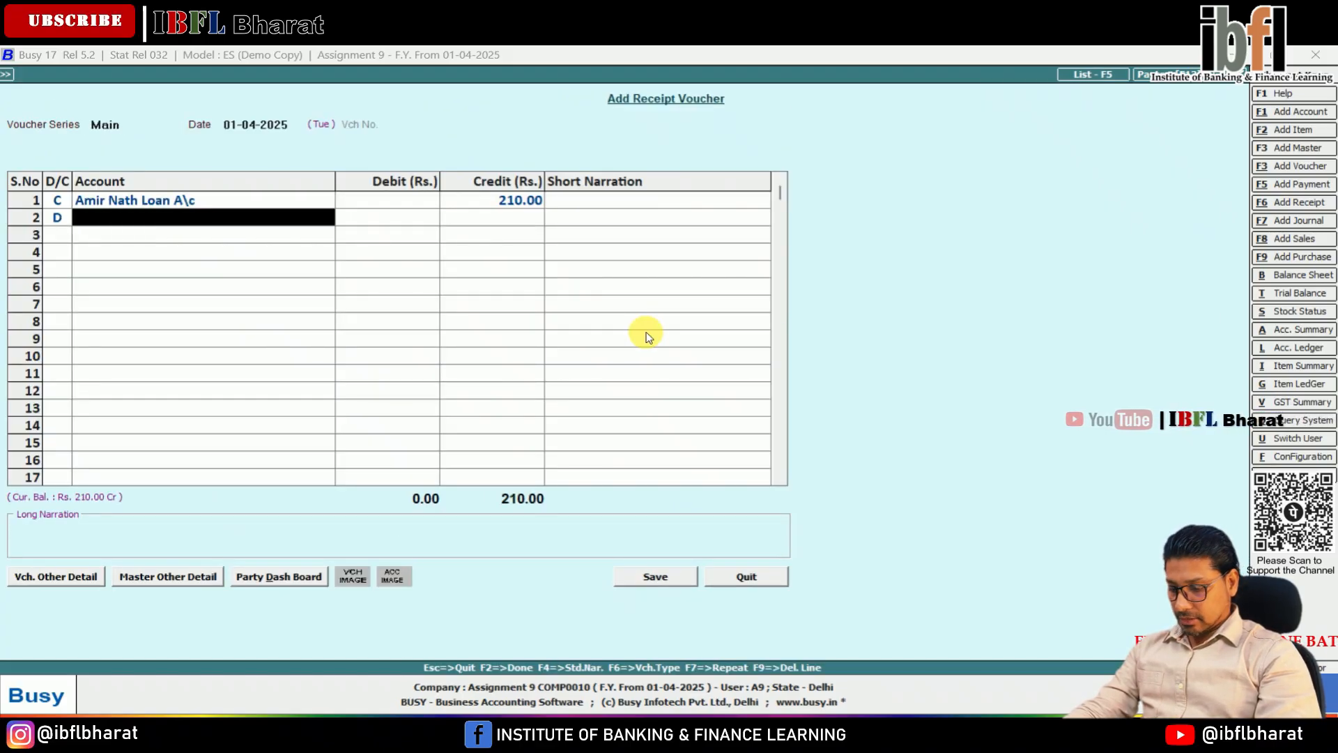
Step: Debit the Cash account with 210 and save the receipt voucher without narration
type("cash")
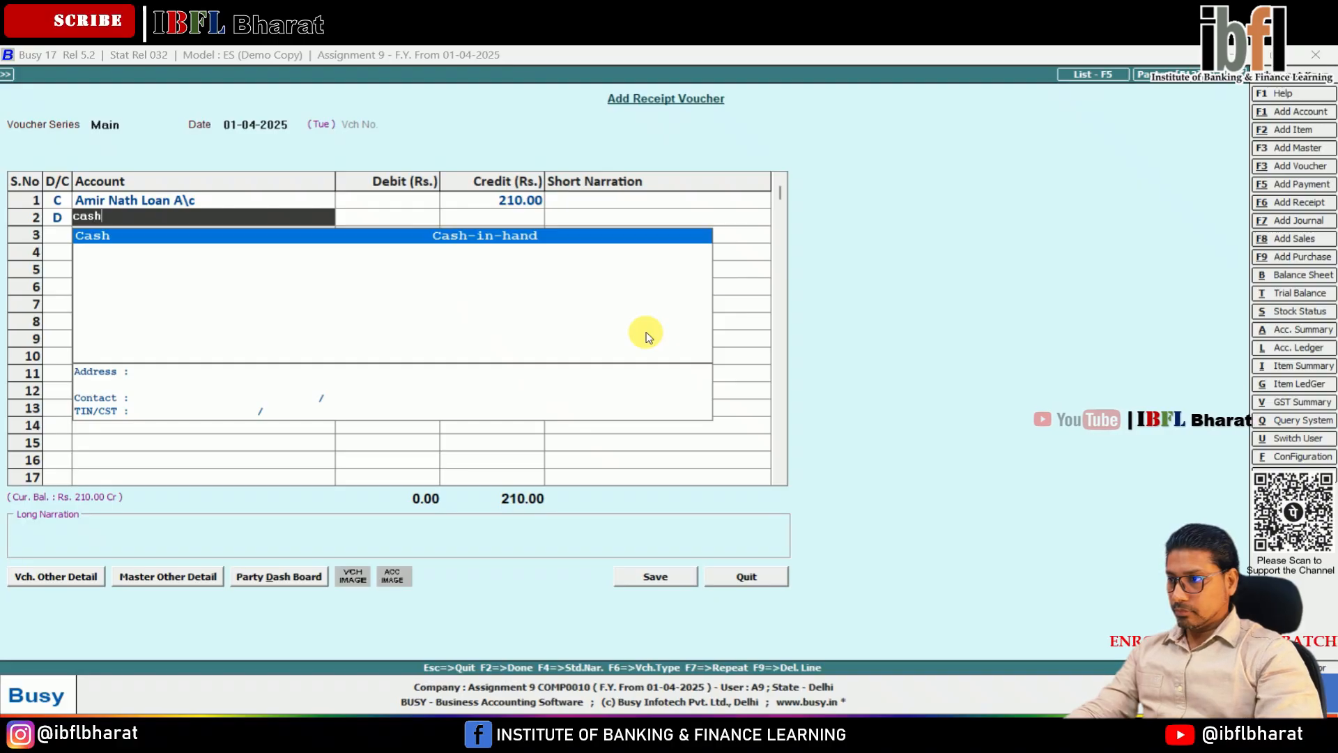
key("Return")
key("Return")
key("Return")
key("Return")
key("Return")
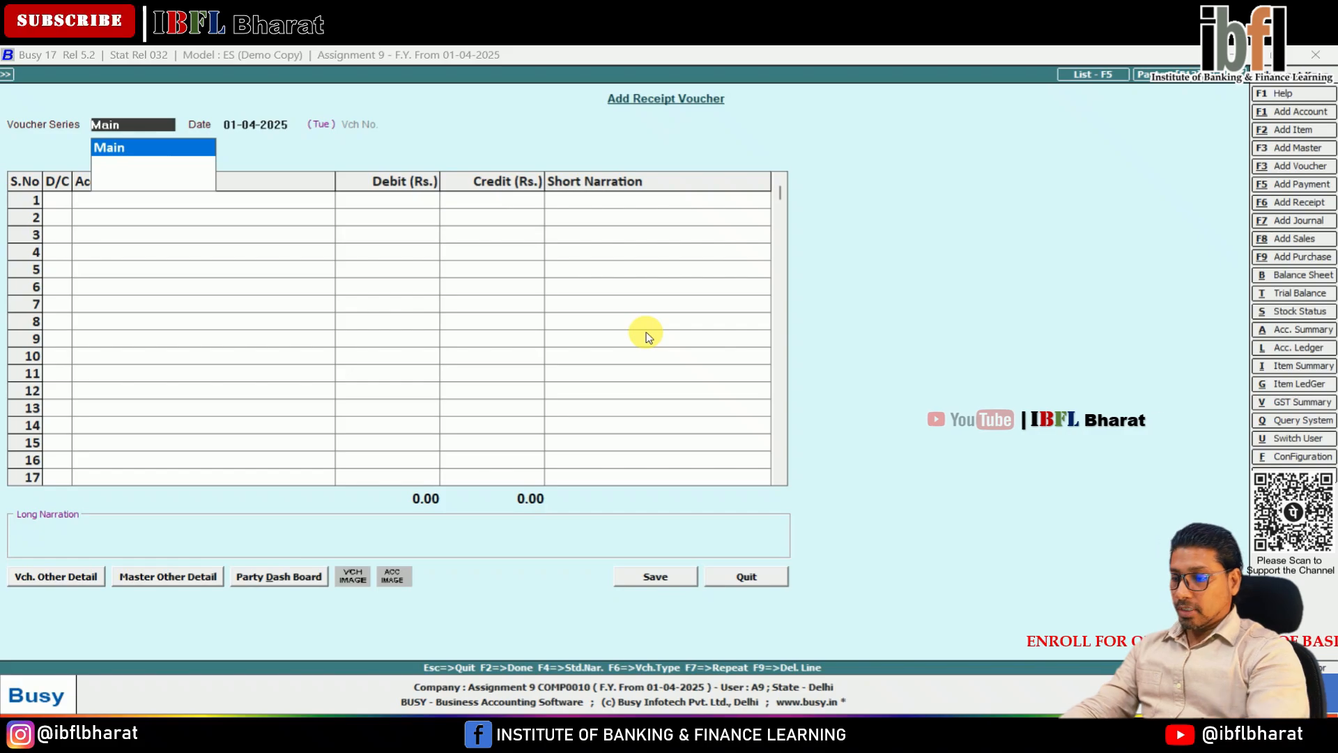
Step: Start a payment voucher in the Main series dated 01-04-2025 with a debit entry as its first line
key("F5")
key("Return")
key("Return")
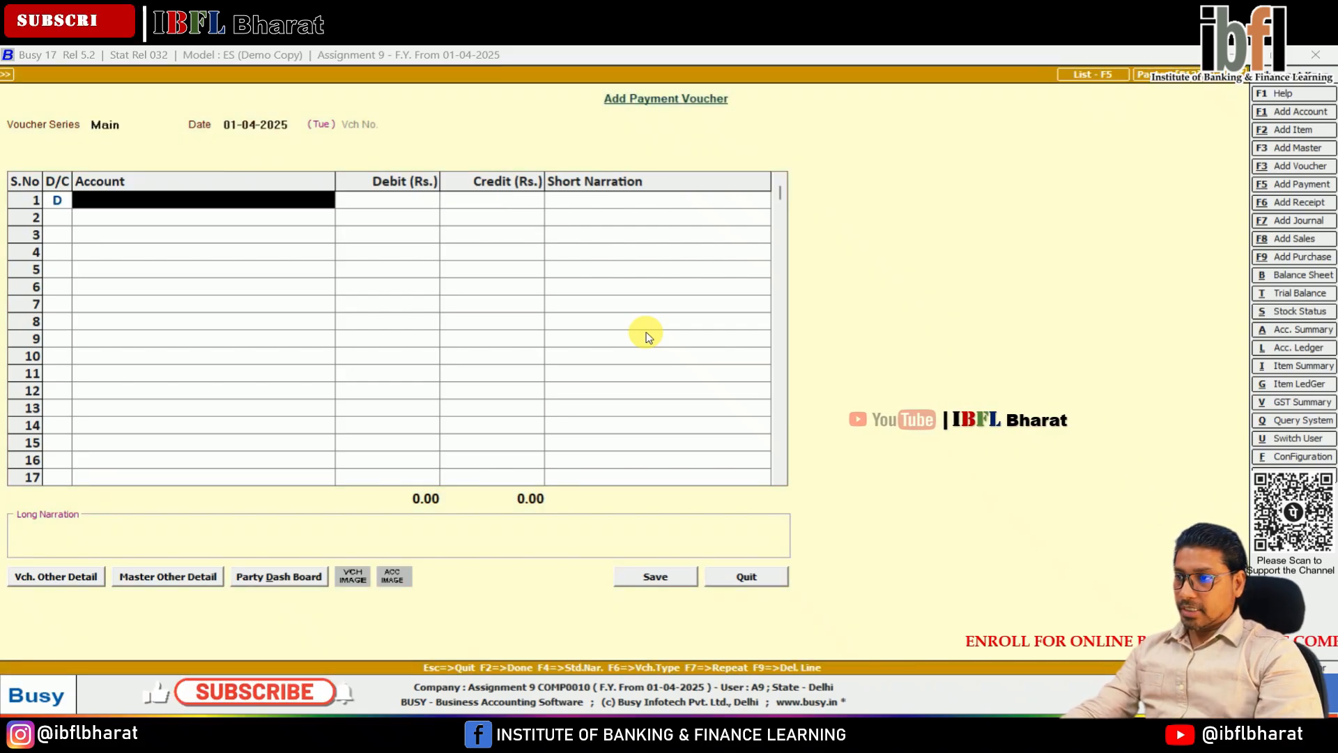
Step: Create a Trade Expenses account under the Expenses (Direct/Mfg.) group from the voucher's debit line and save it
key("F3")
type("trade ")
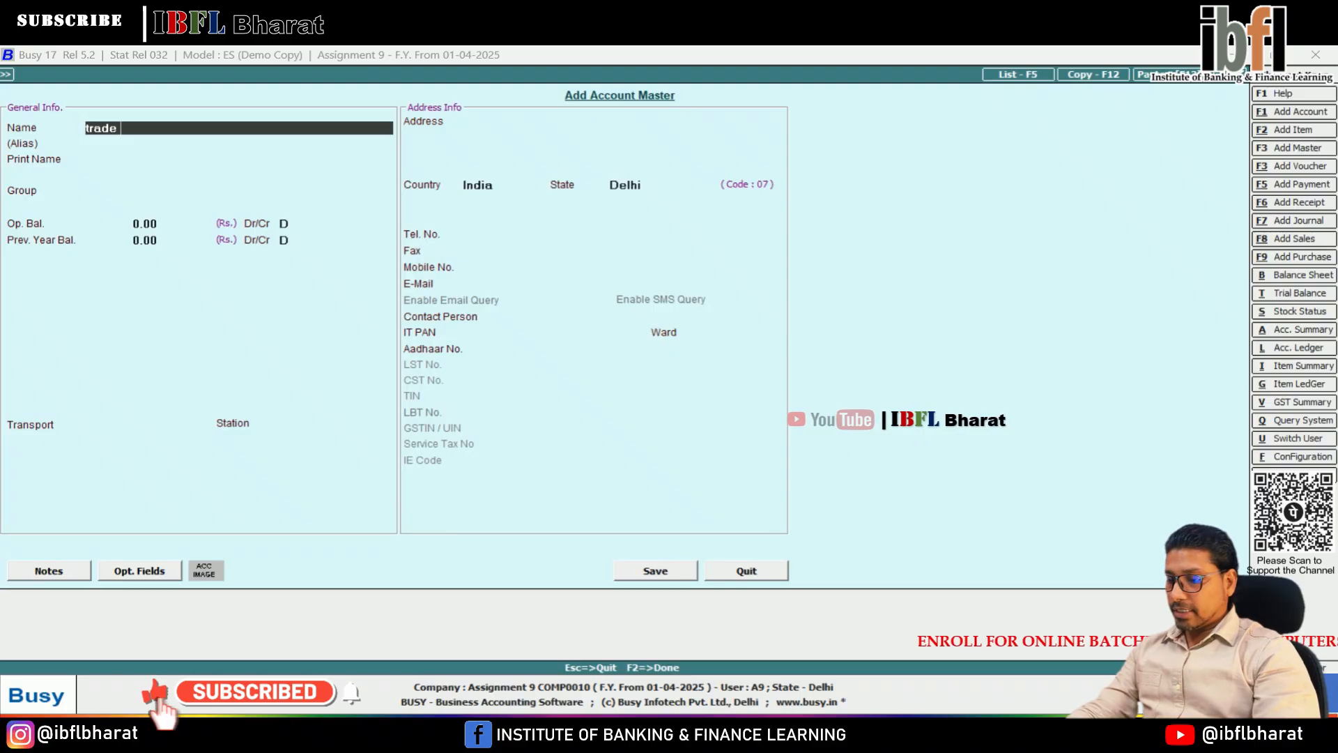
type("Expenses")
key("Return")
key("Return")
key("Return")
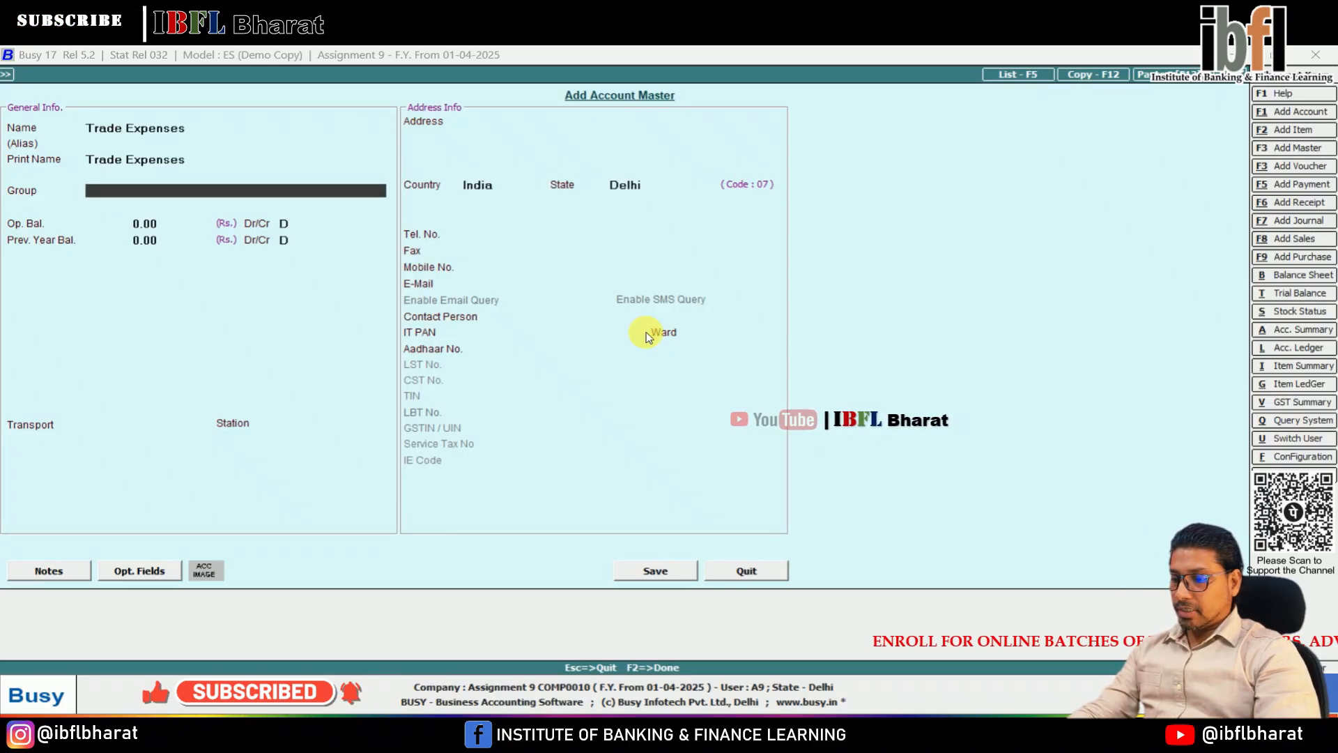
type("dire")
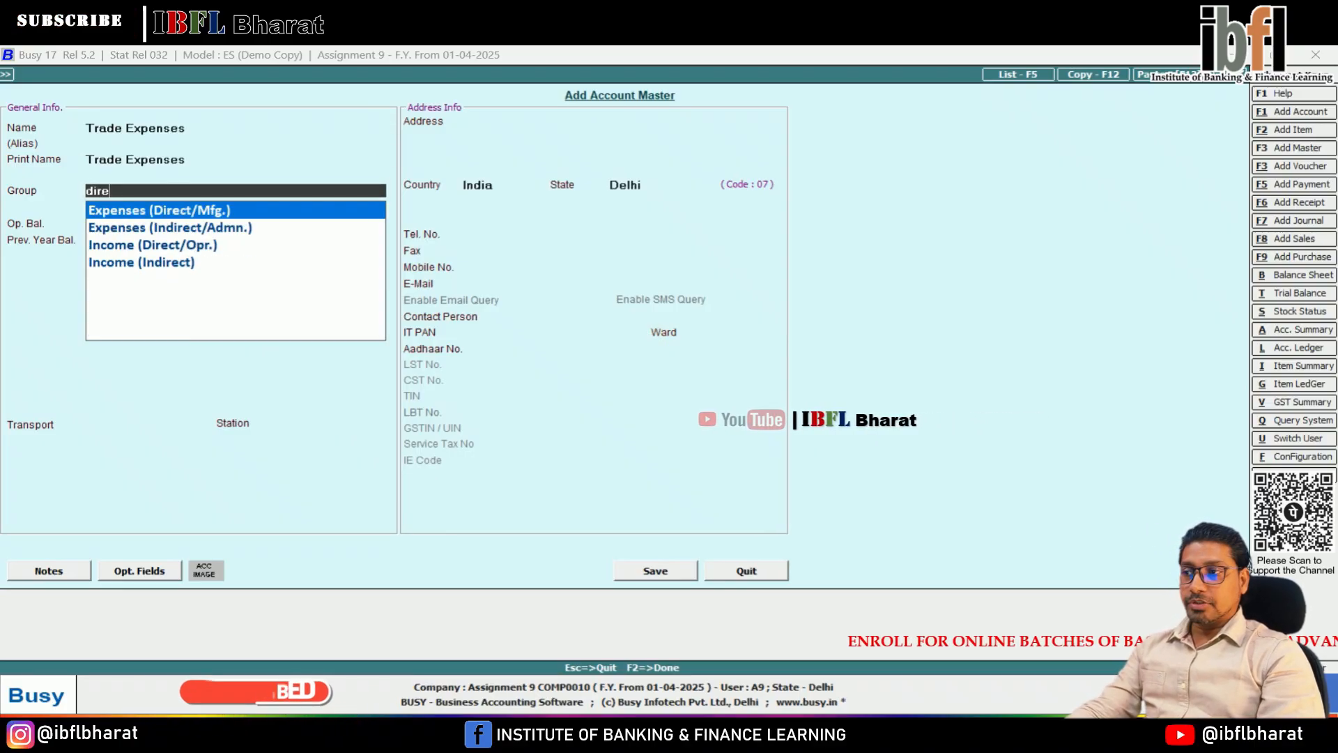
key("Return")
key("Return")
key("Return")
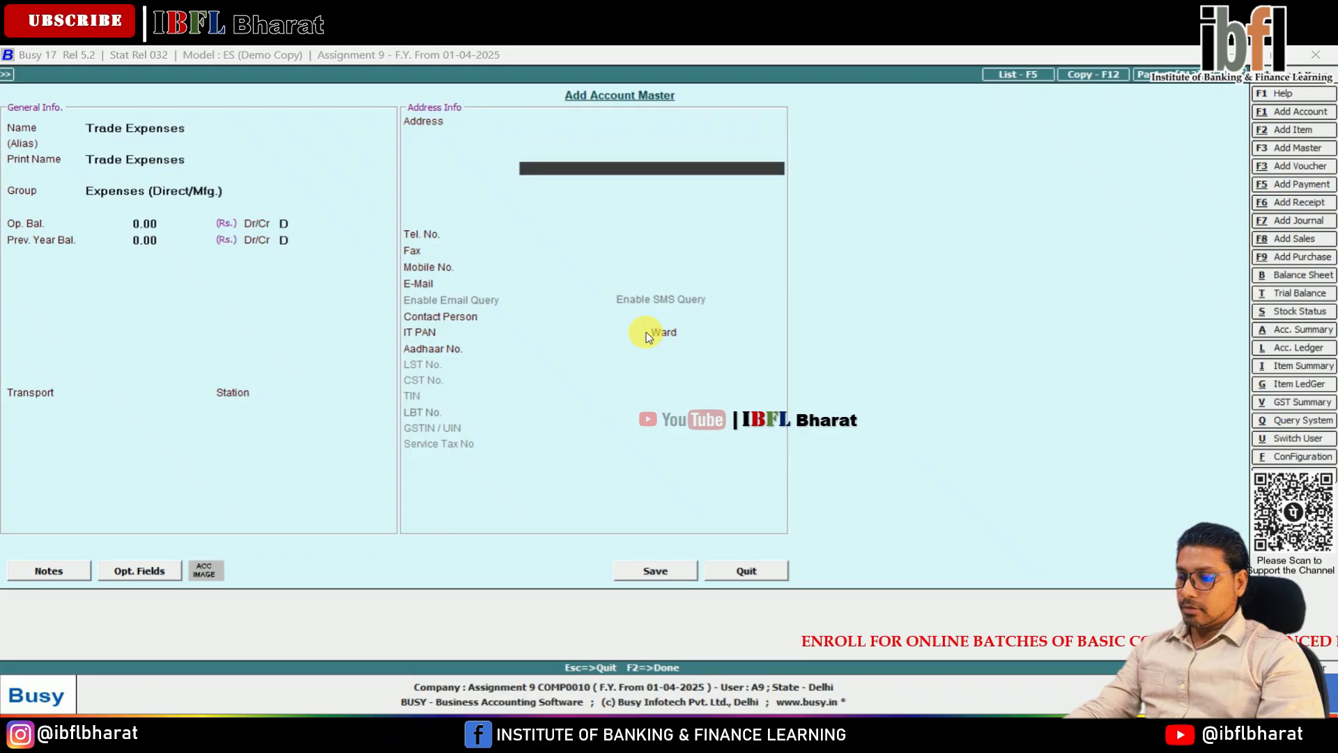
key("F2")
key("Return")
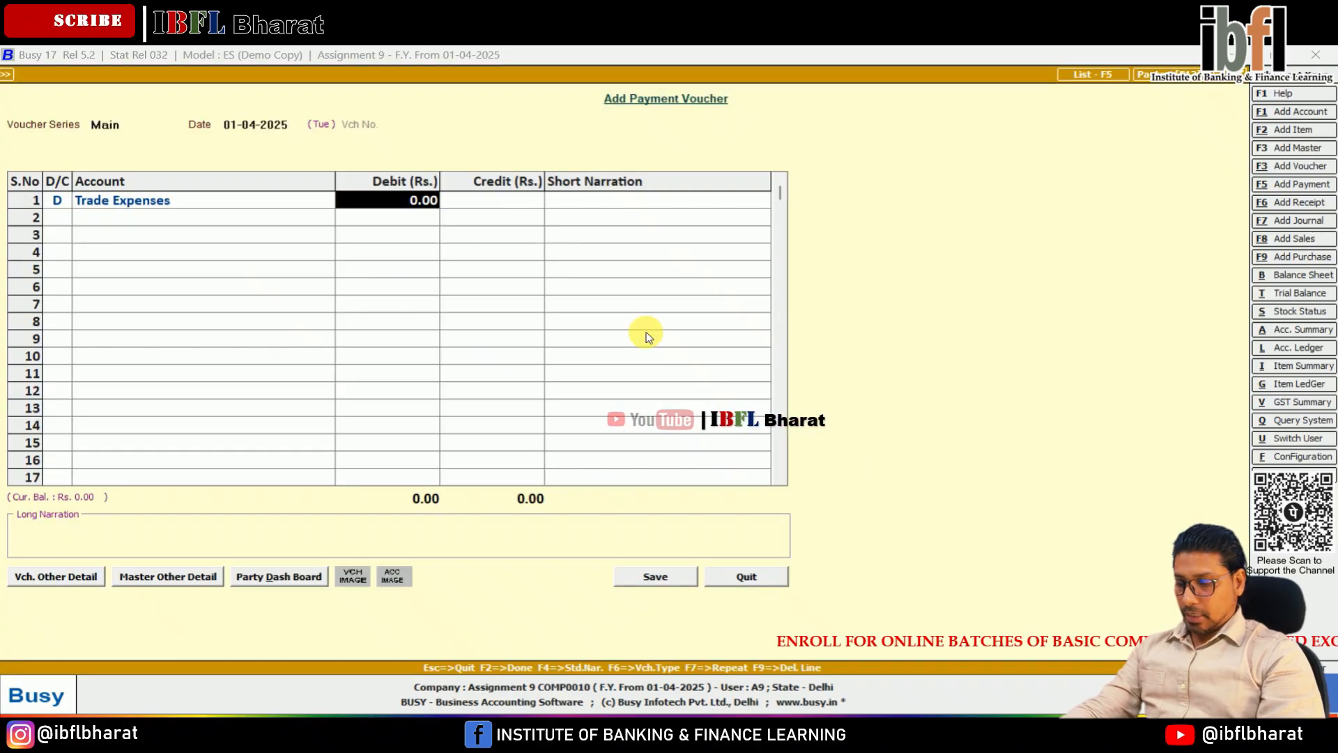
Step: Debit Trade Expenses with 146 and start a credit line below it
type("14")
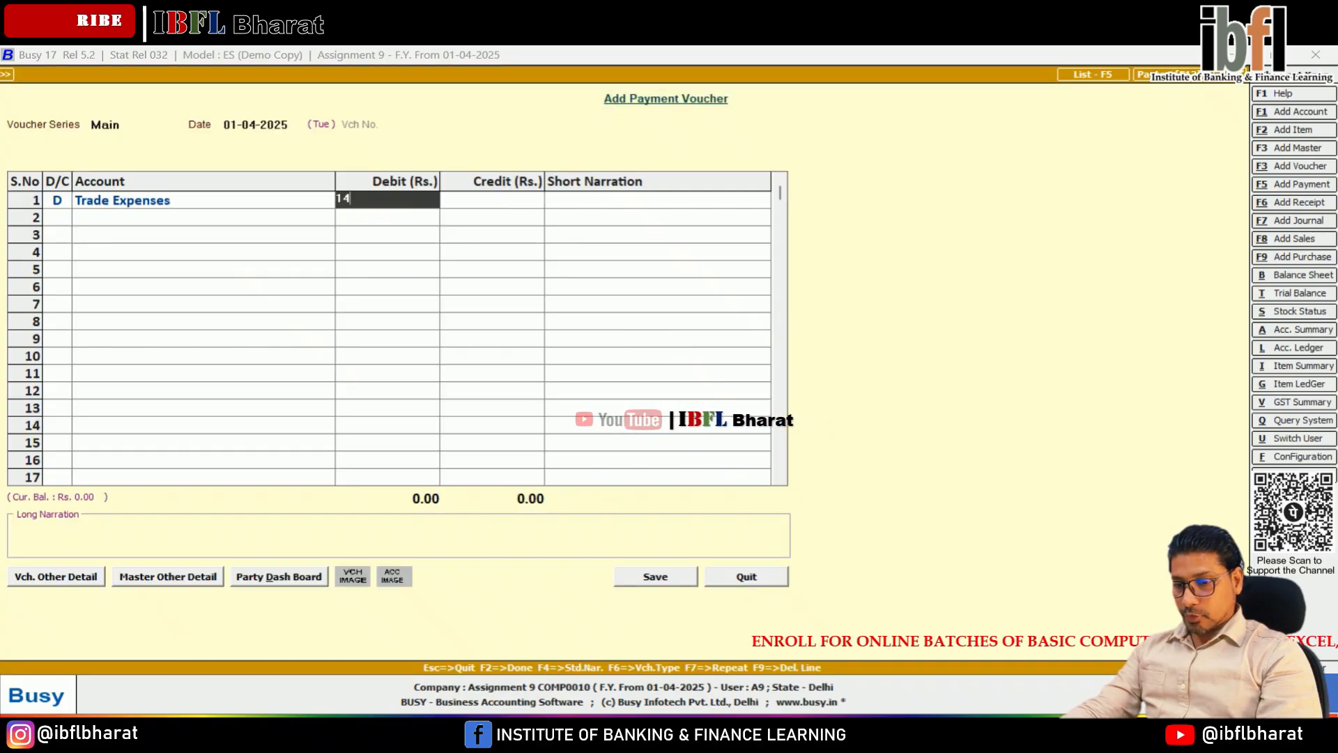
type("6")
key("Return")
Step: Credit the Cash account with 146 and save the payment voucher without narration
key("Return")
type("c")
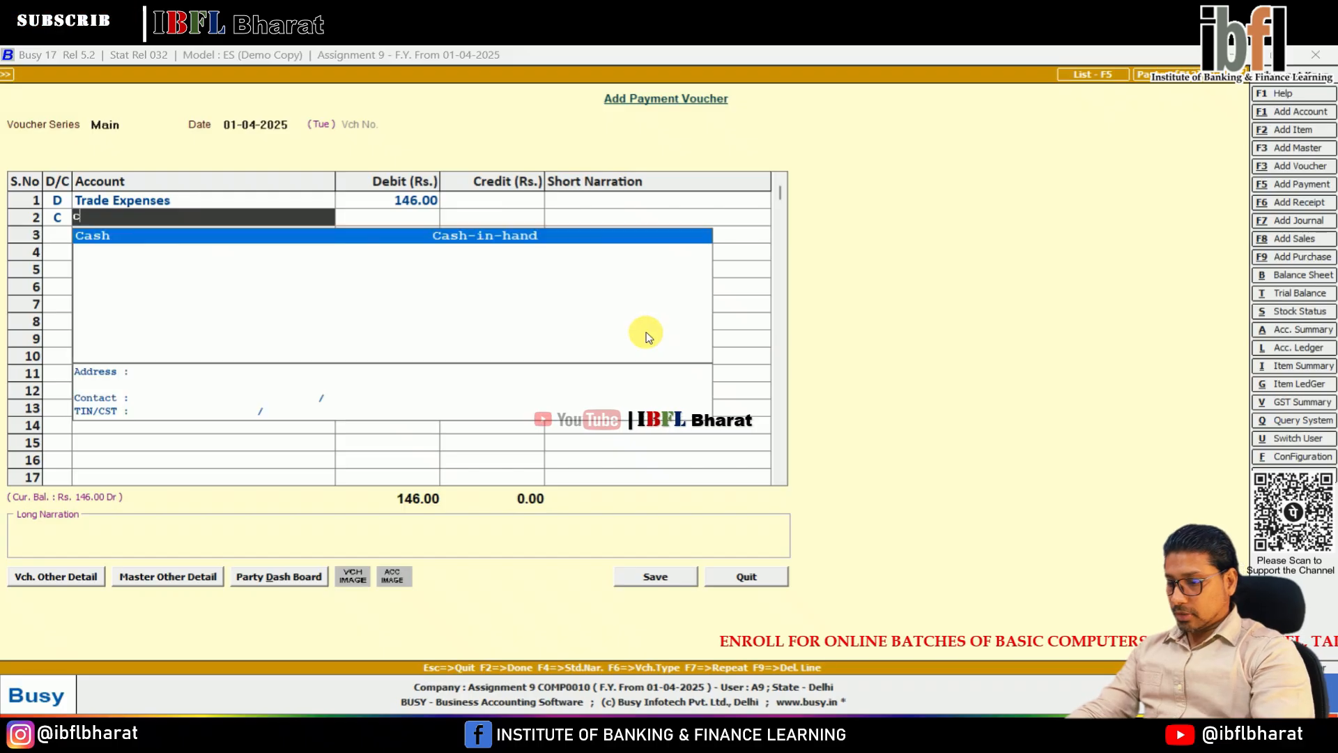
type("ash")
key("Return")
key("Return")
key("Return")
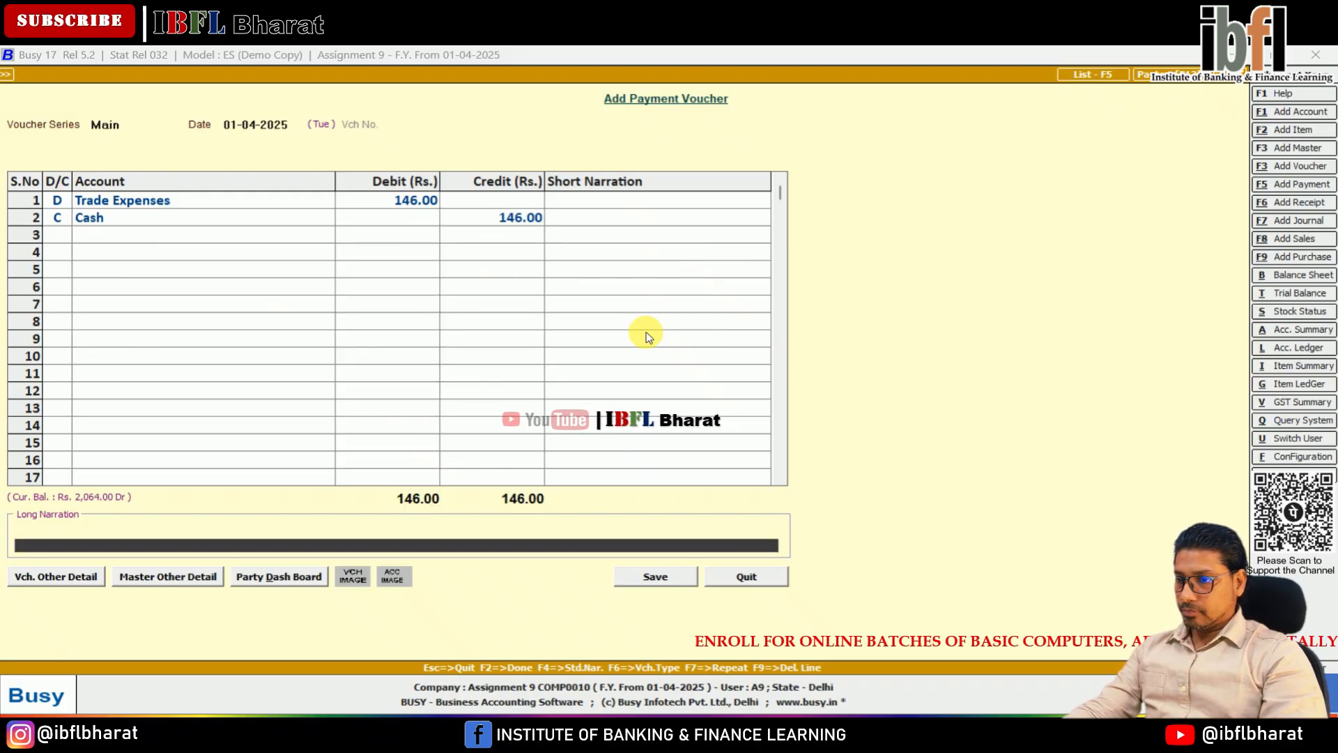
key("Return")
key("Return")
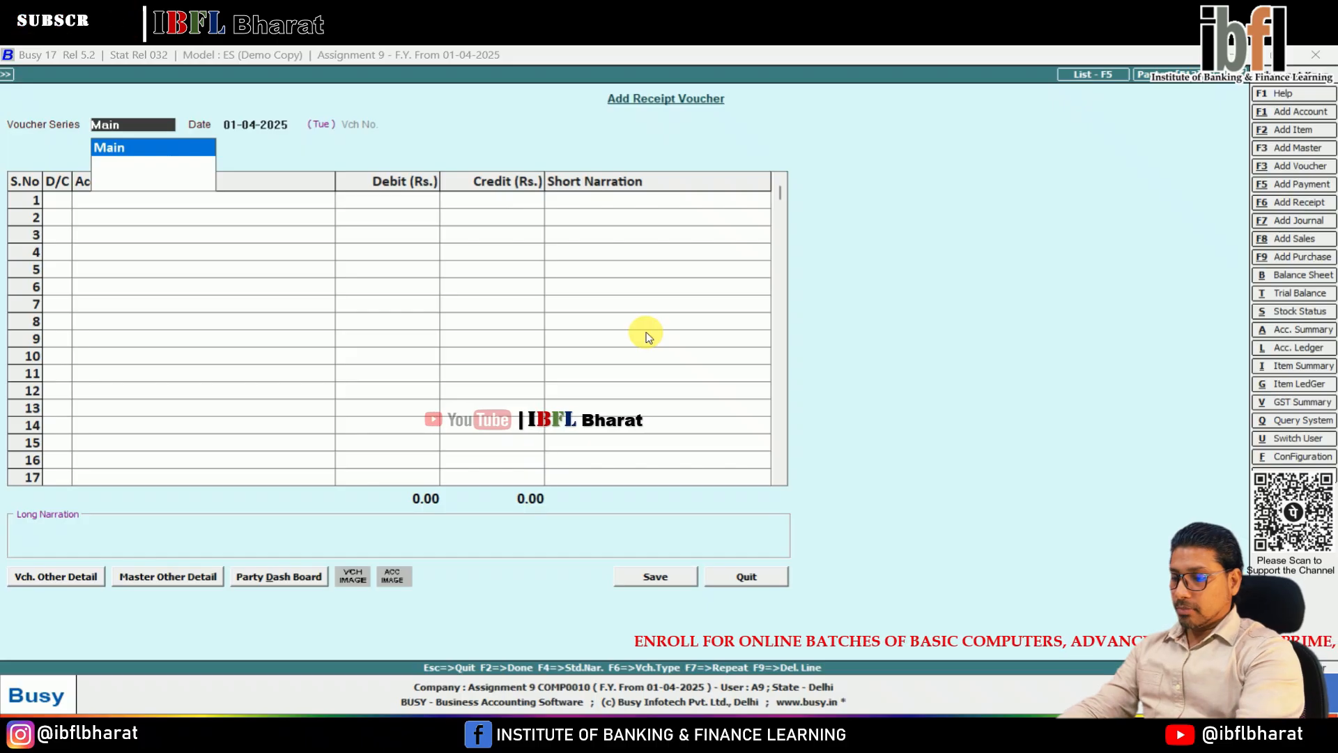
Step: Start another payment voucher dated 01-04-2025 in the Main series and debit Postal Expenses with 12
key("F5")
key("Return")
key("Return")
key("Return")
type("pos")
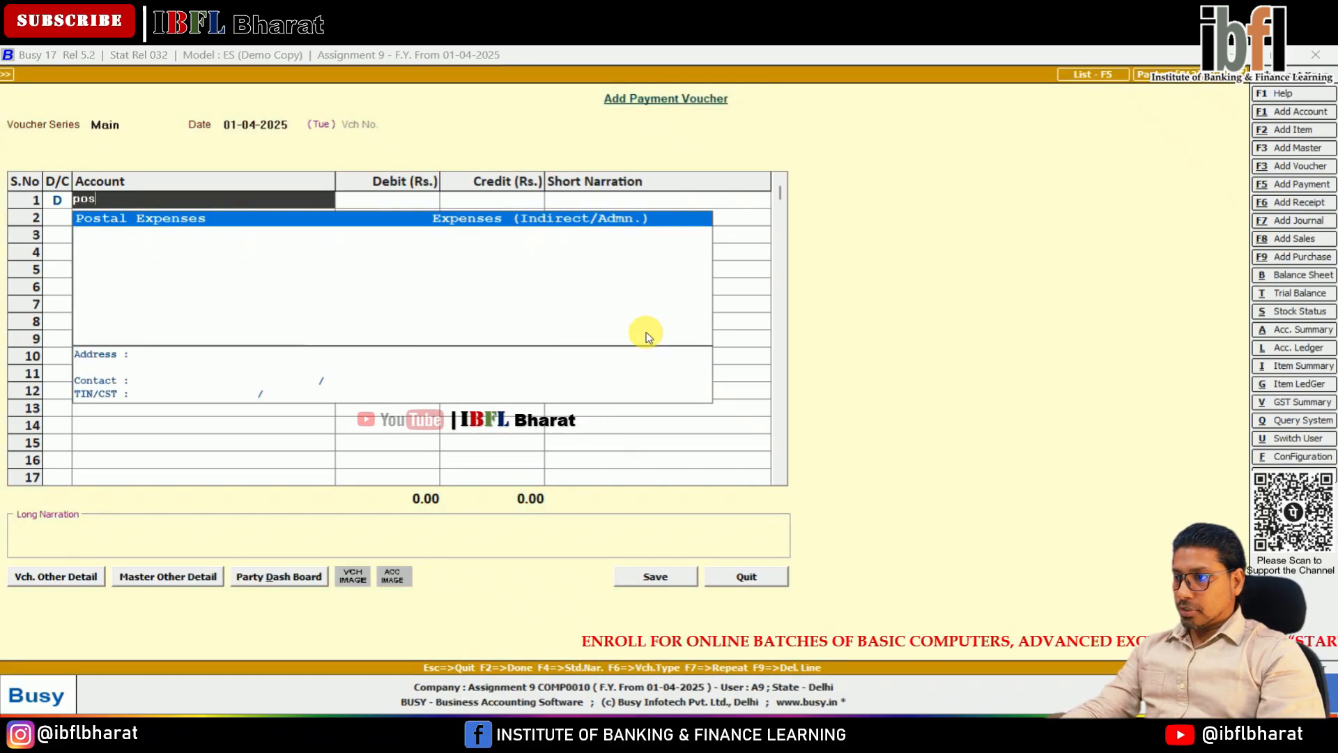
key("Return")
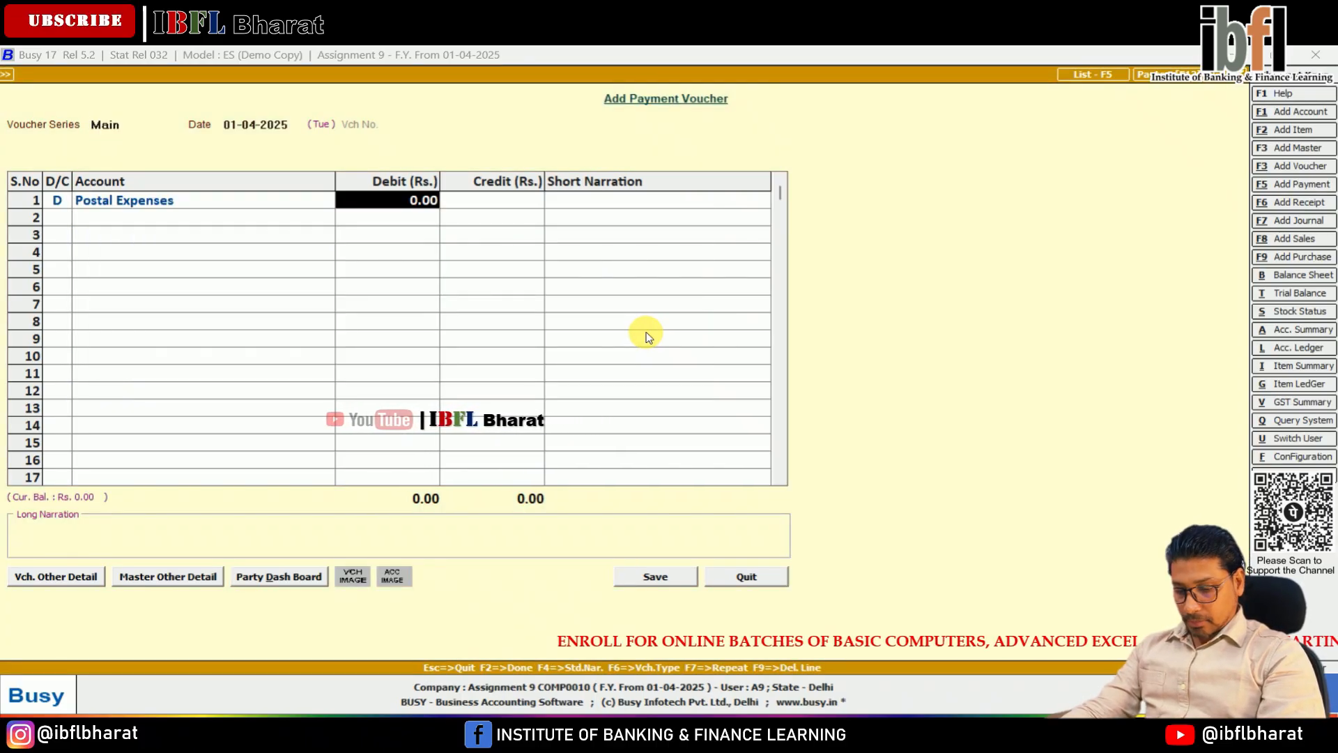
type("12")
key("Return")
Step: Credit the Cash account with 12 and save the postal expenses payment voucher
key("Return")
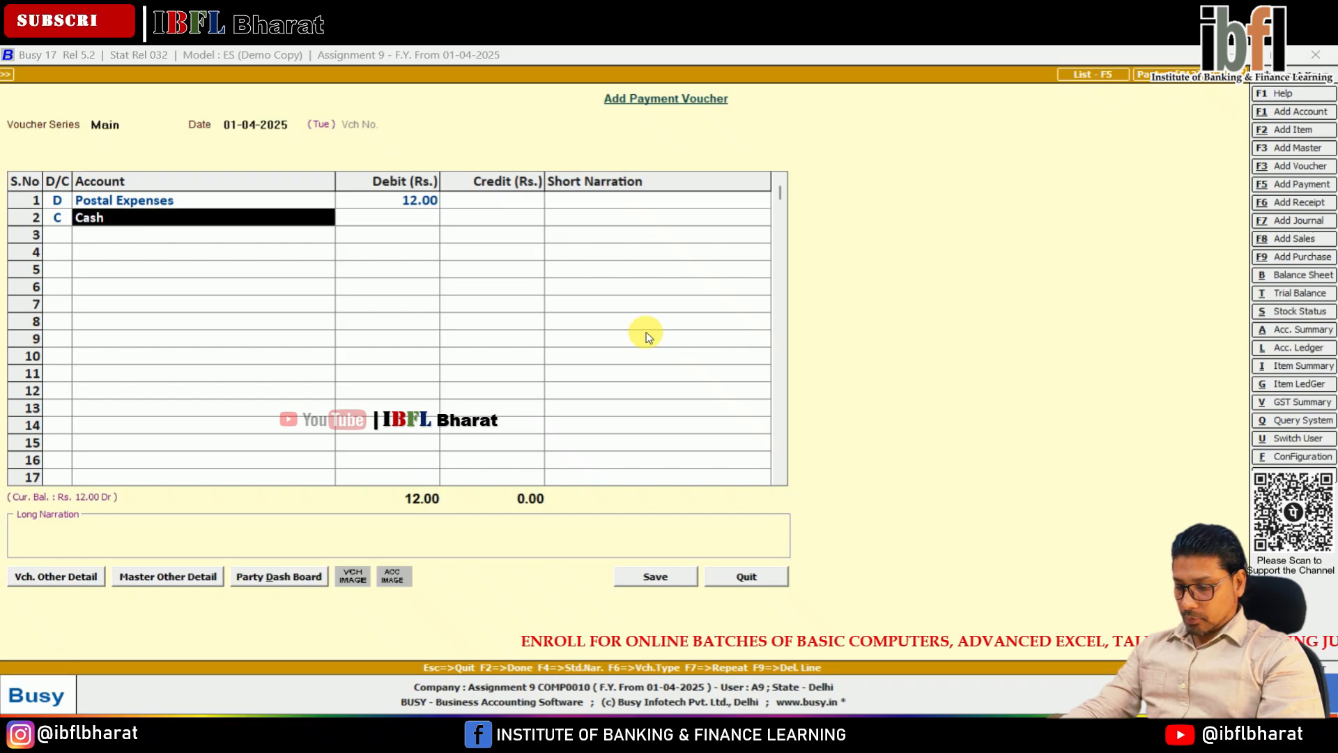
key("Return")
key("Return")
key("Return")
key("Return")
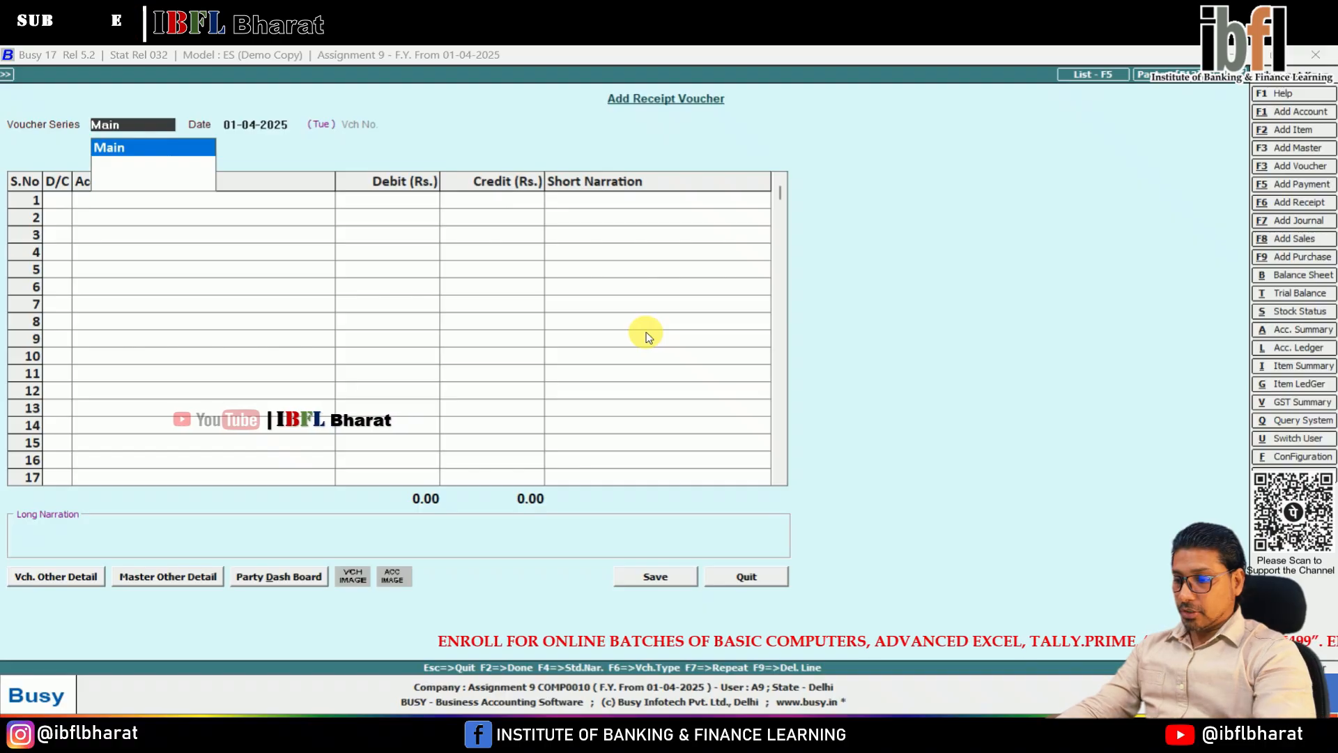
Step: Start a journal voucher in the Main series dated 01-04-2025 with a debit entry as its first line
key("alt+F7")
key("Return")
key("Return")
key("Return")
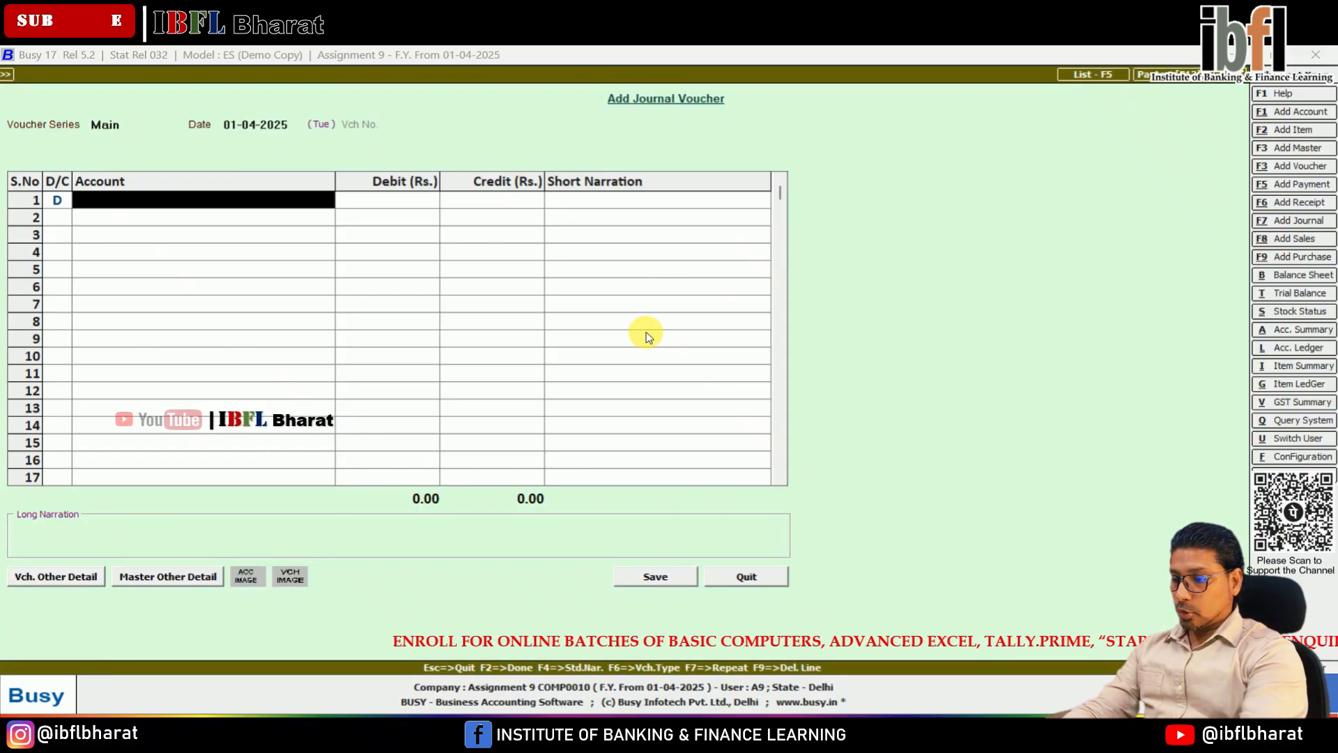
Step: Create an account with the customer's name under the Sundry Debtors group from the journal's debit line and save it
key("alt+F1")
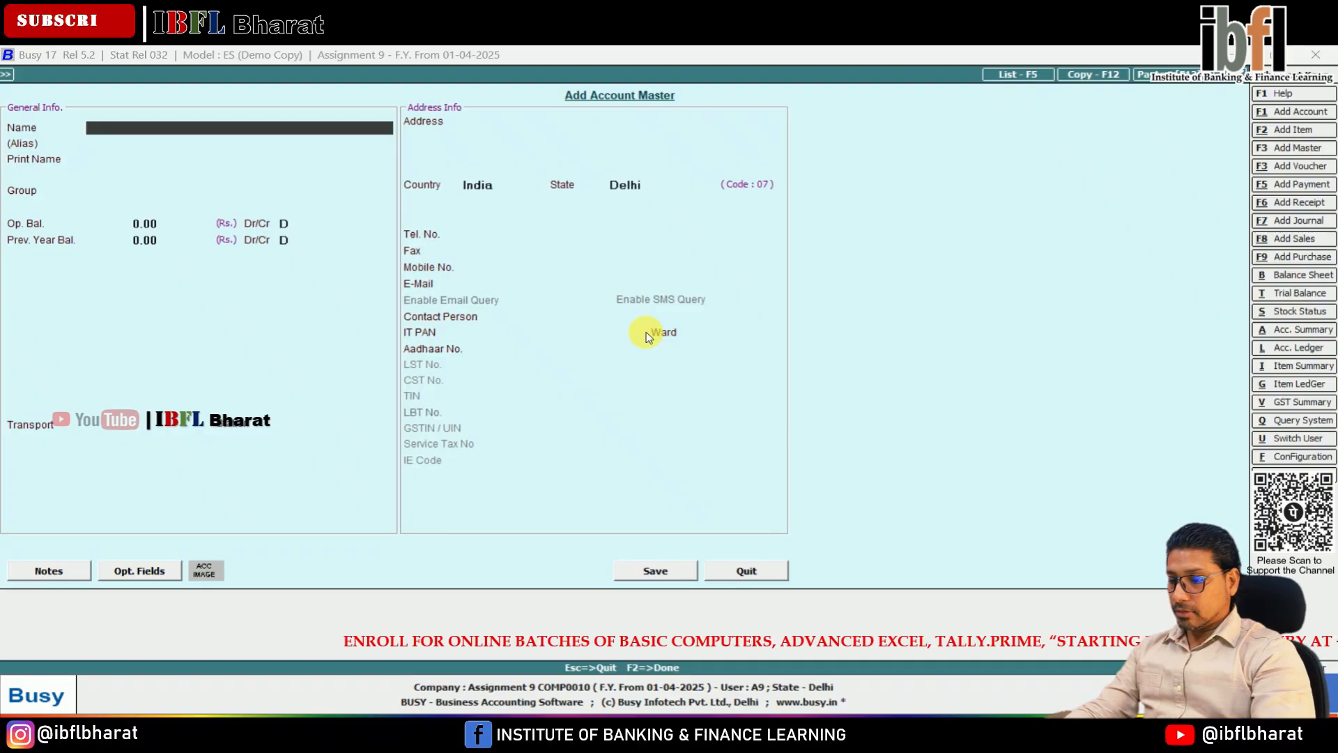
type("Kailash")
key("Return")
key("Return")
key("Return")
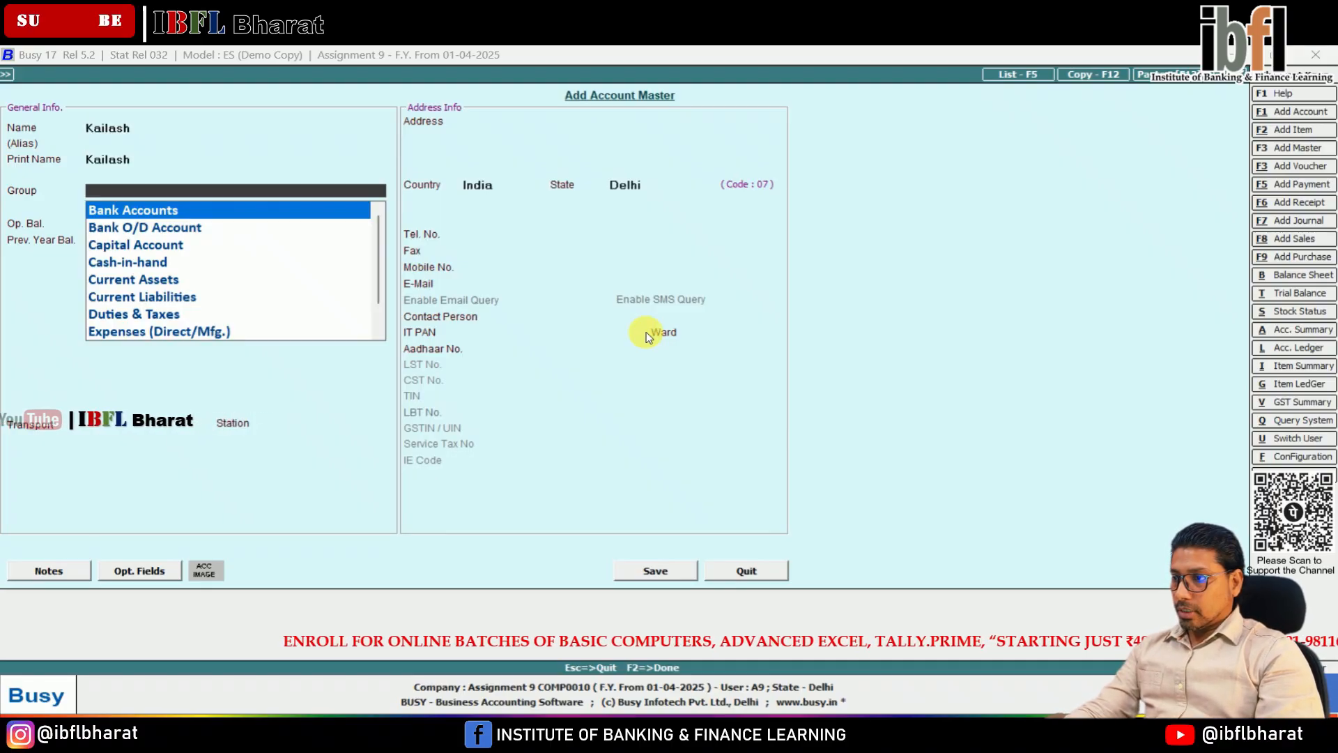
type("deb")
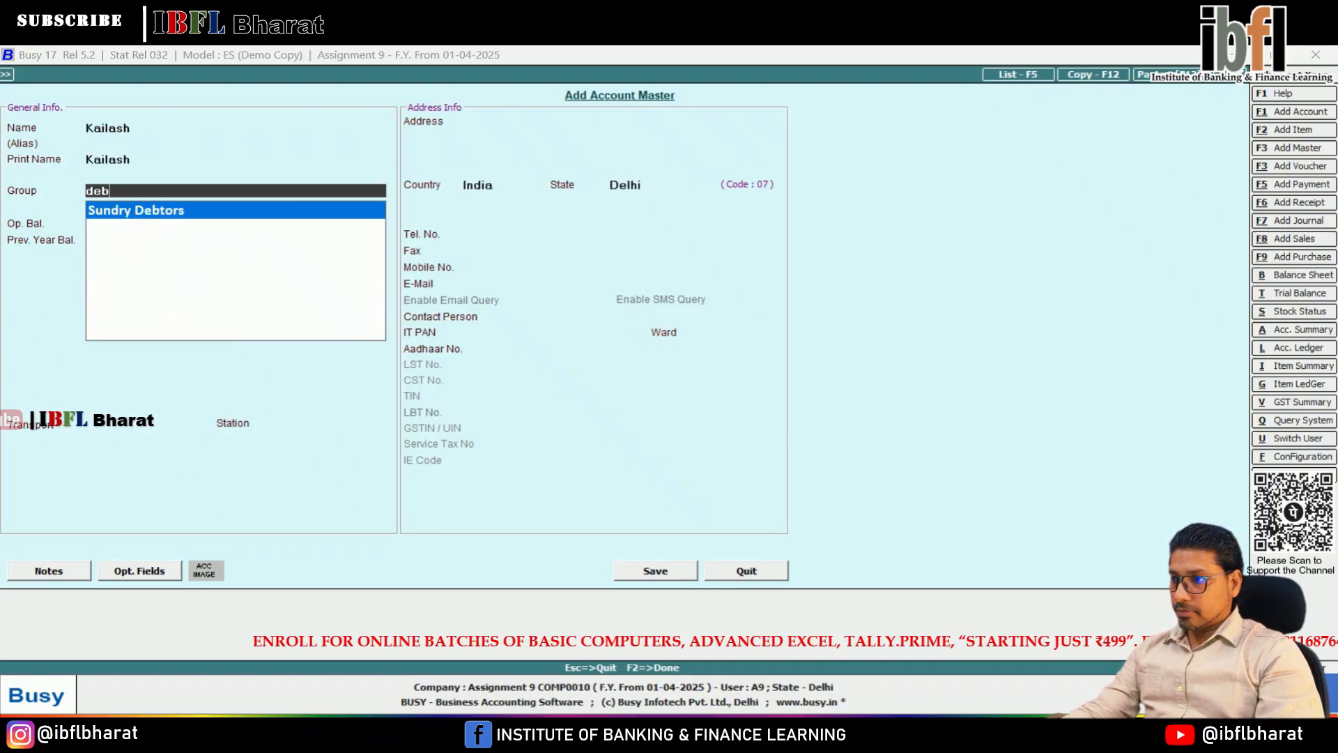
key("Return")
key("F2")
key("Return")
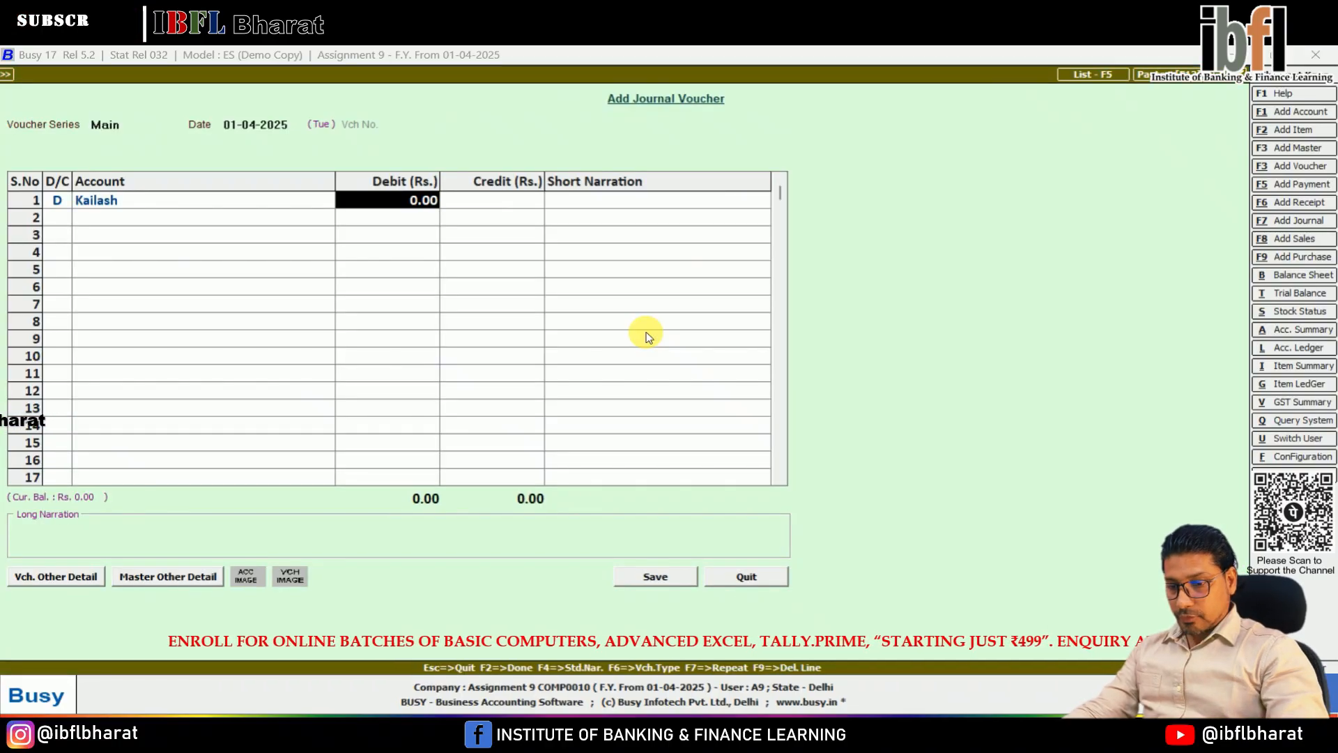
Step: Debit the customer's account with 1,450 and credit the Sales account with the same amount, leaving the narration empty
type("1450")
key("Return")
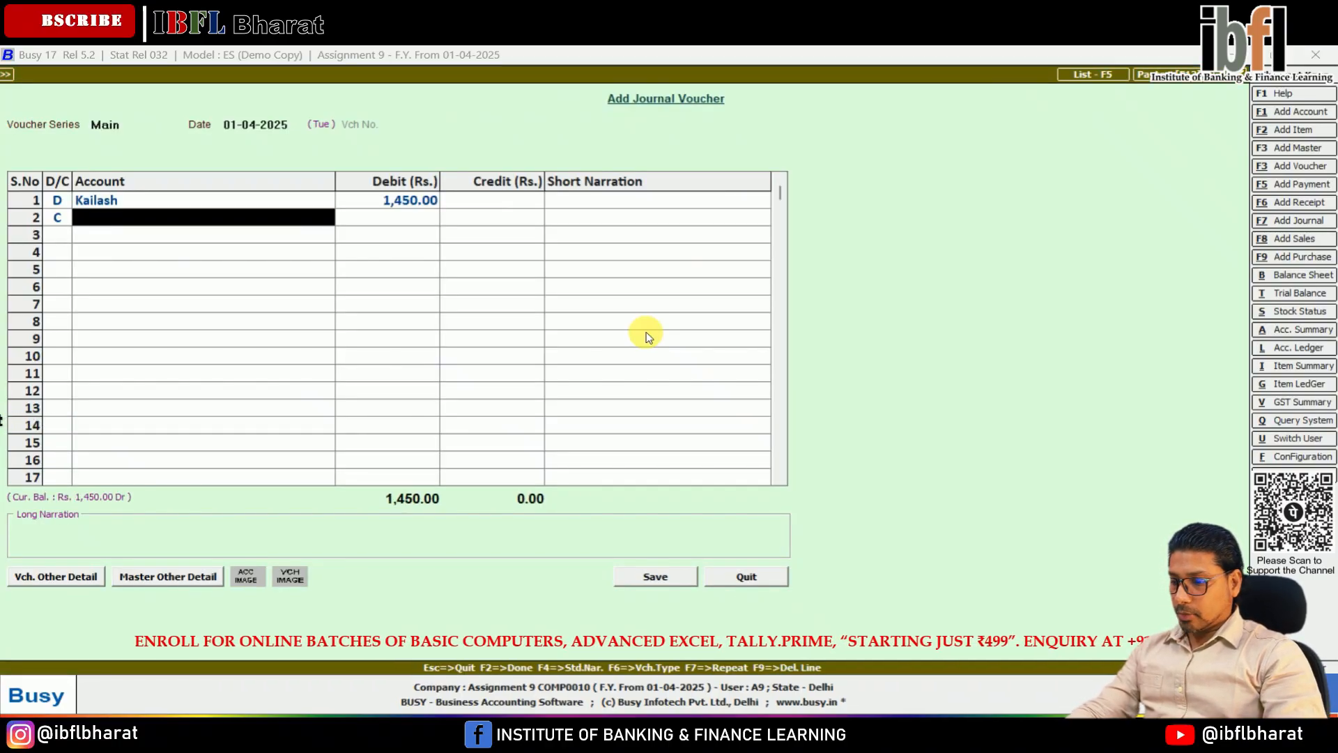
type("sales")
key("Return")
key("Return")
key("Return")
key("Return")
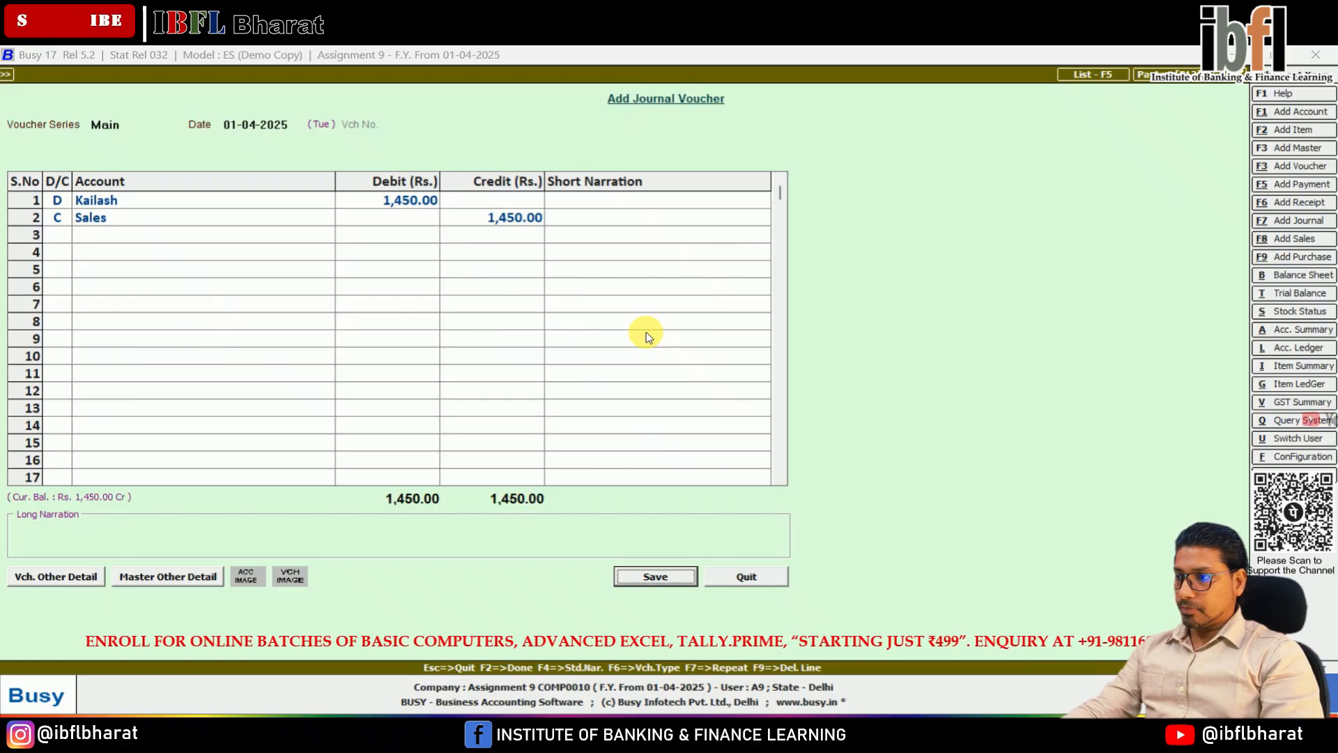
Step: Save the sales journal voucher with a new bill reference Kc/001 for the customer's 1,450 debit, due 01-04-2025
key("Return")
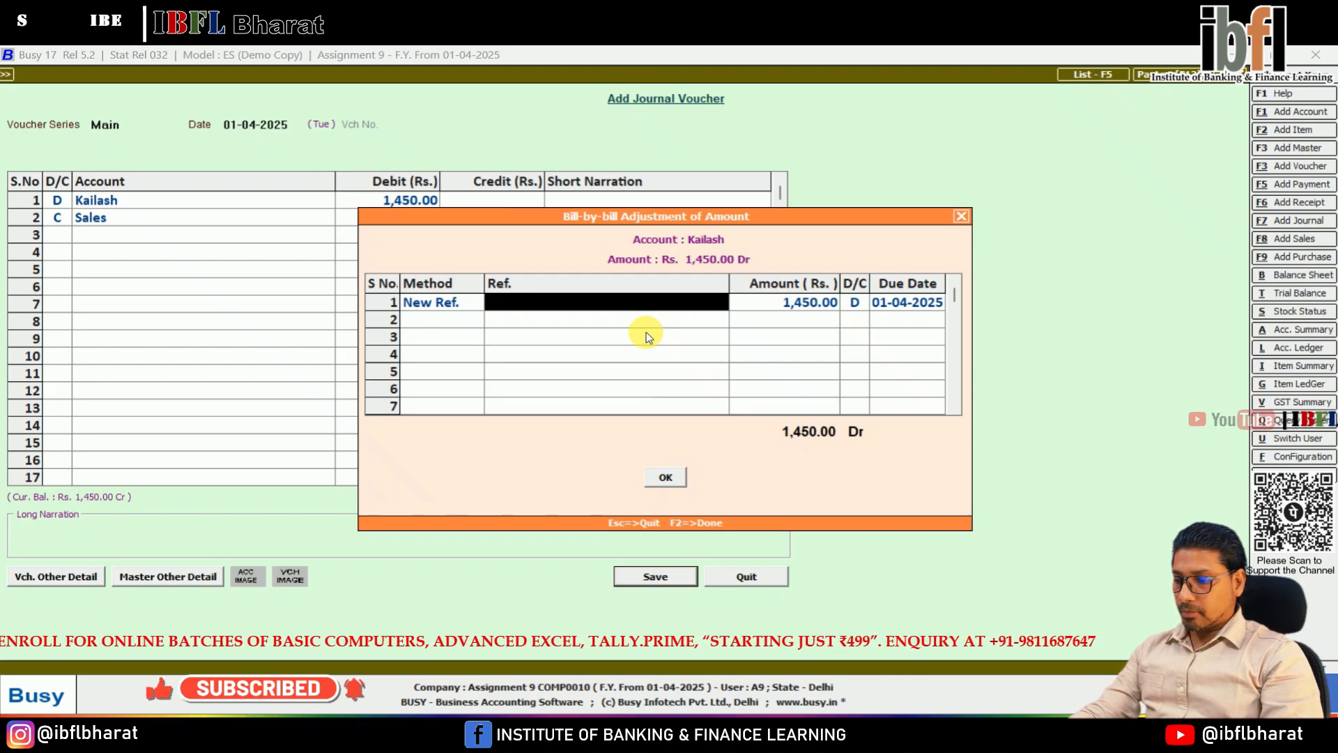
type("Kc")
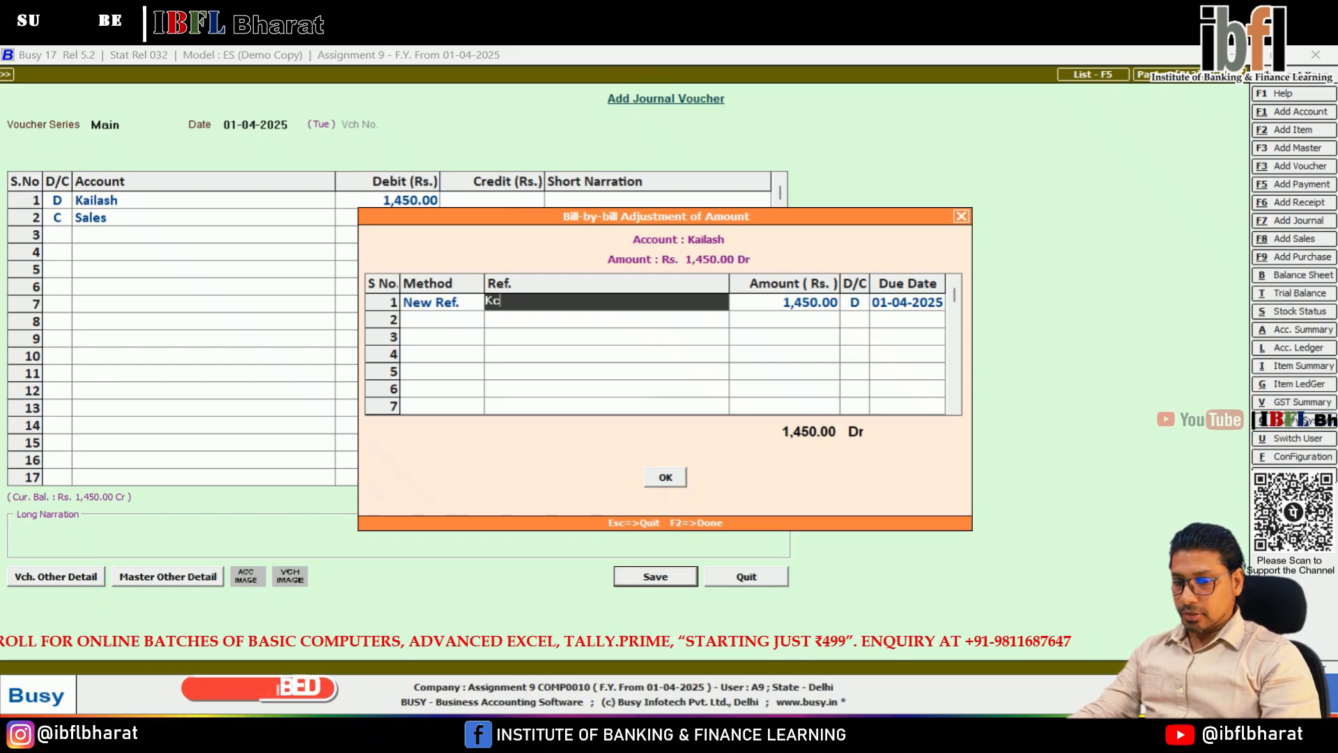
type("/001")
key("Return")
key("Return")
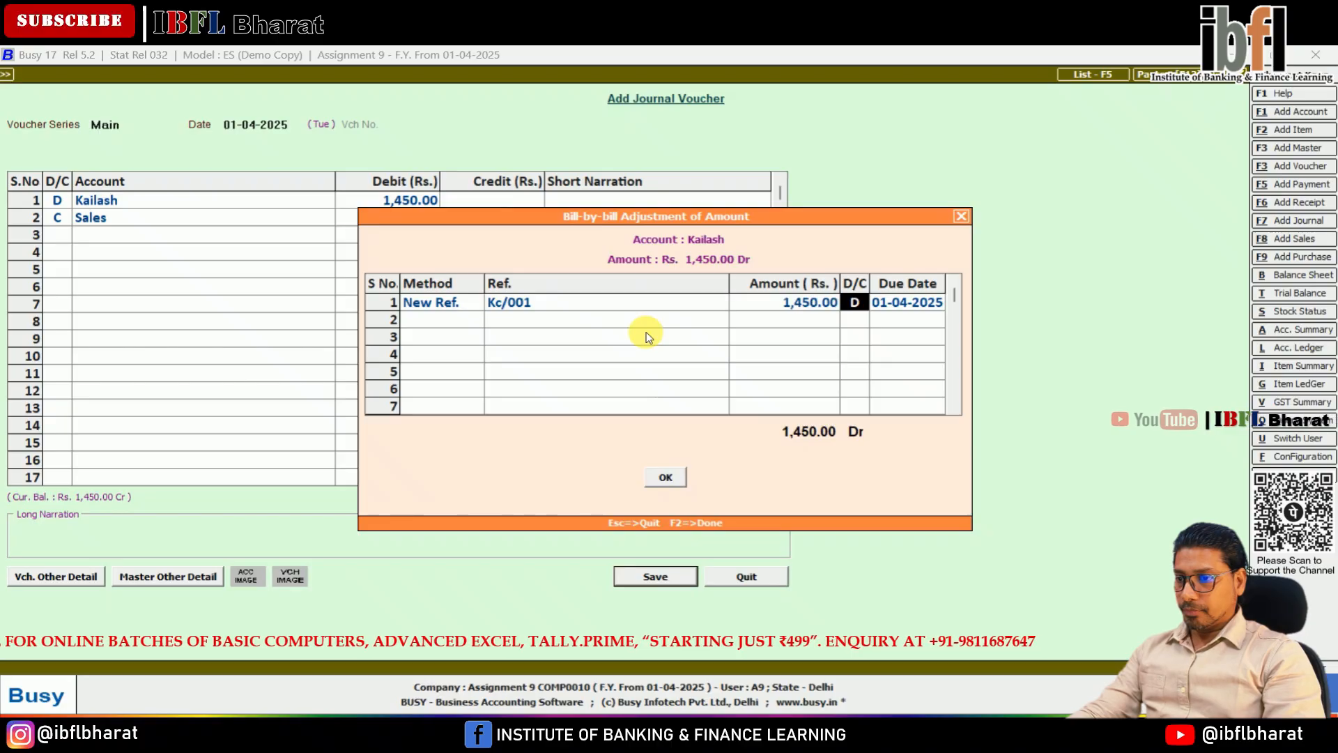
key("Return")
key("Return")
key("Return")
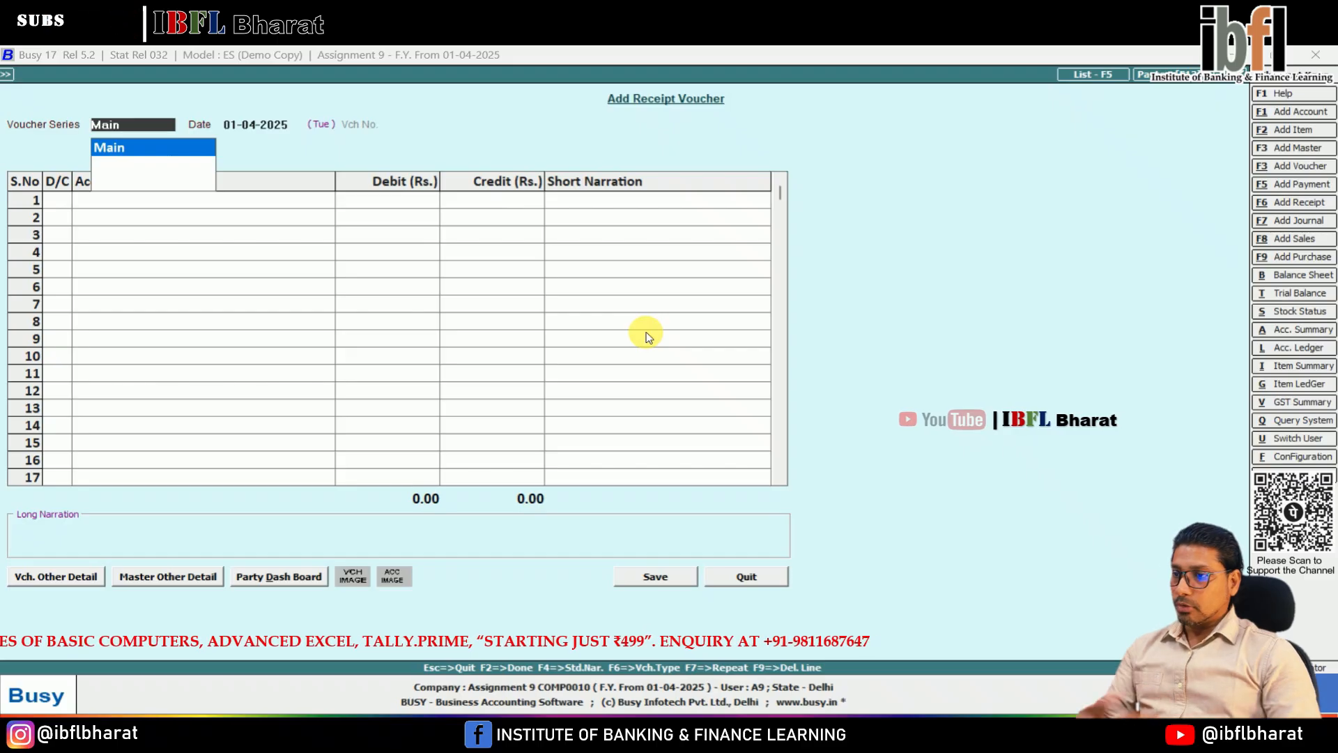
Step: Start a receipt voucher in the Main series dated 01-04-2025 with a credit entry as its first line
key("Return")
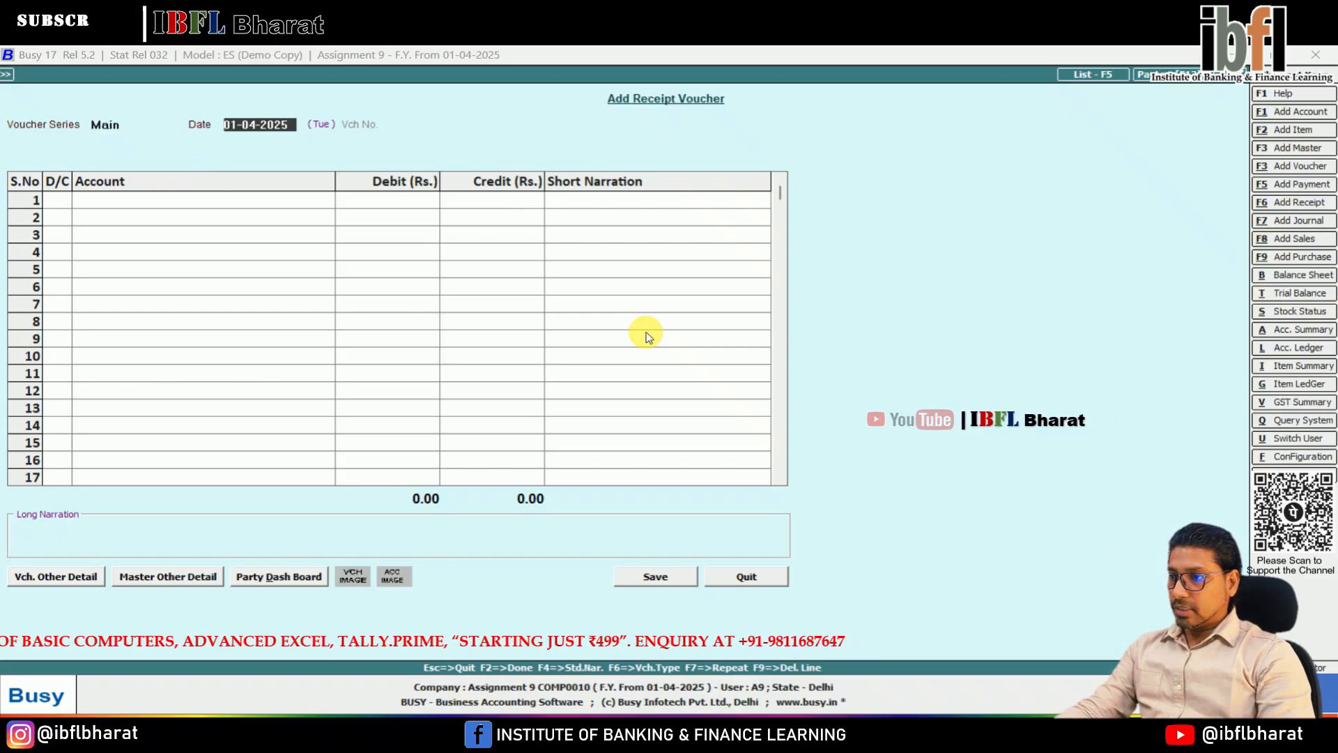
key("Return")
key("Return")
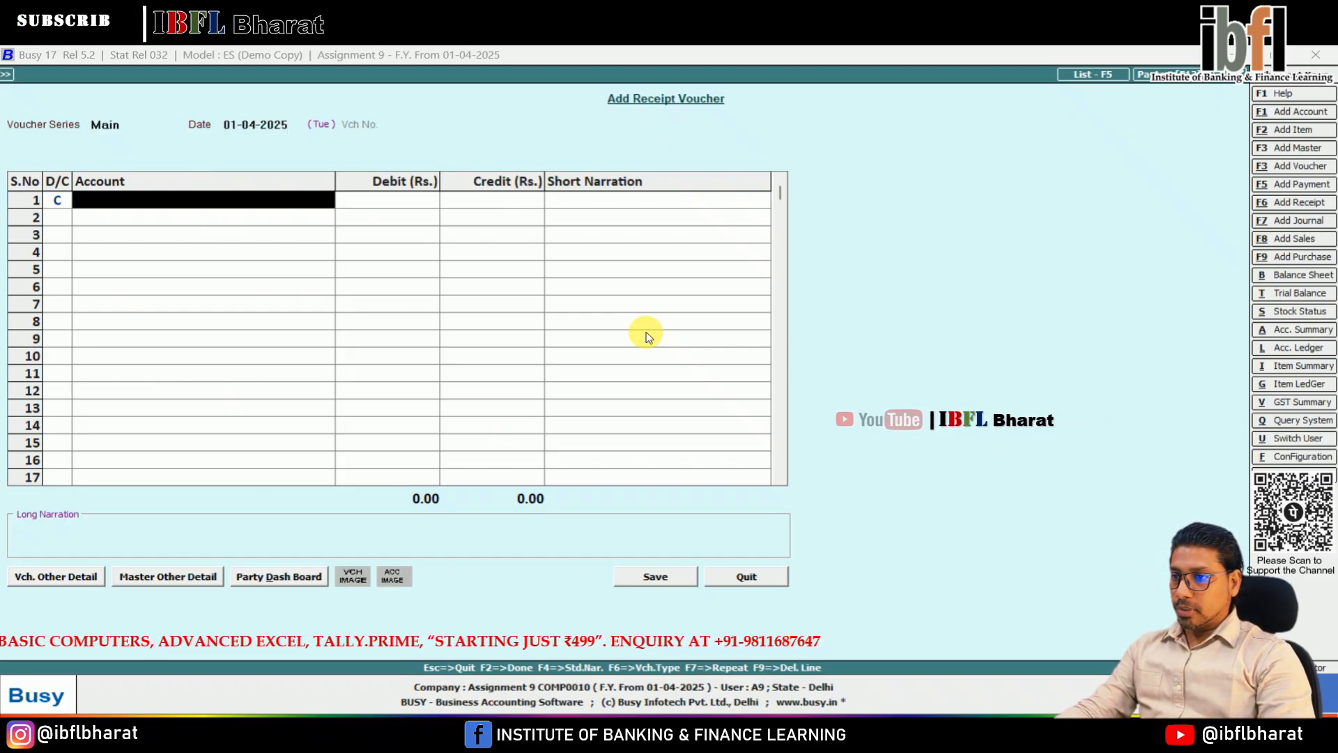
Step: Credit the customer's account with 1,450 and debit Cash with 1,337 in the receipt voucher
type("kai")
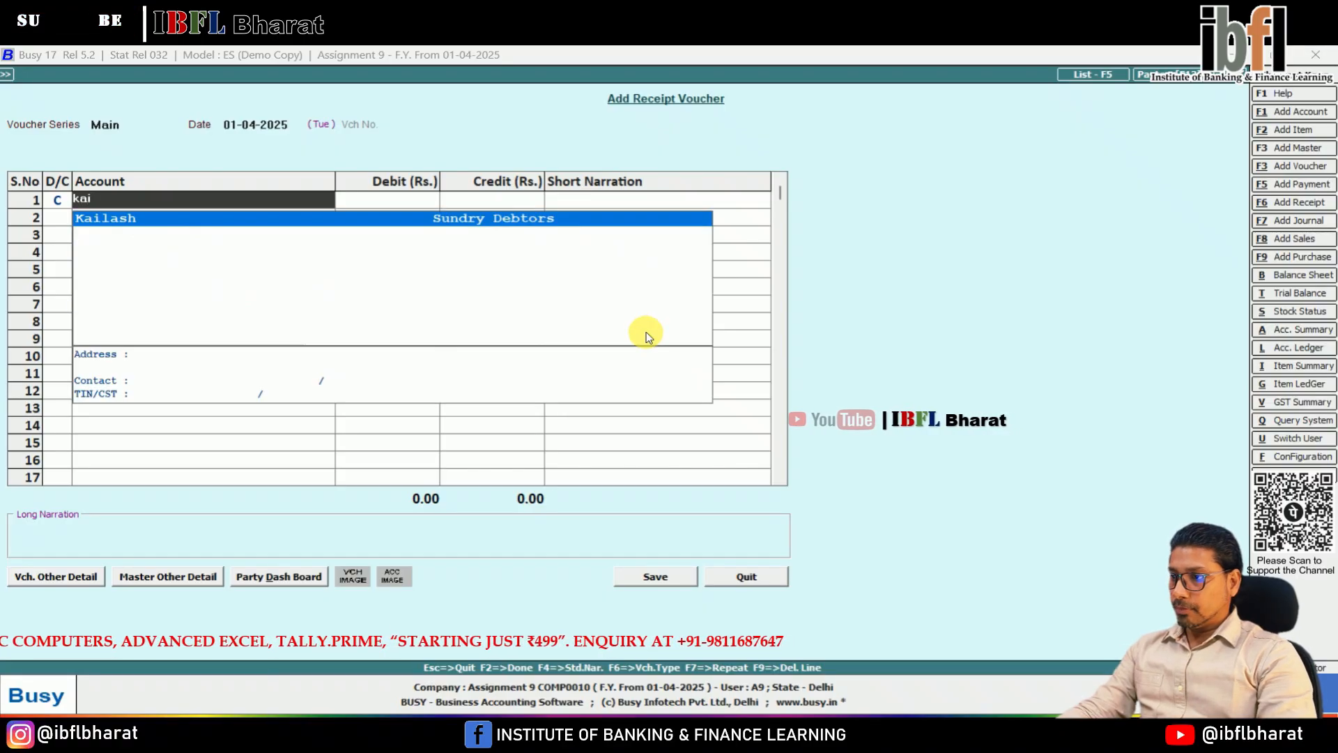
key("Return")
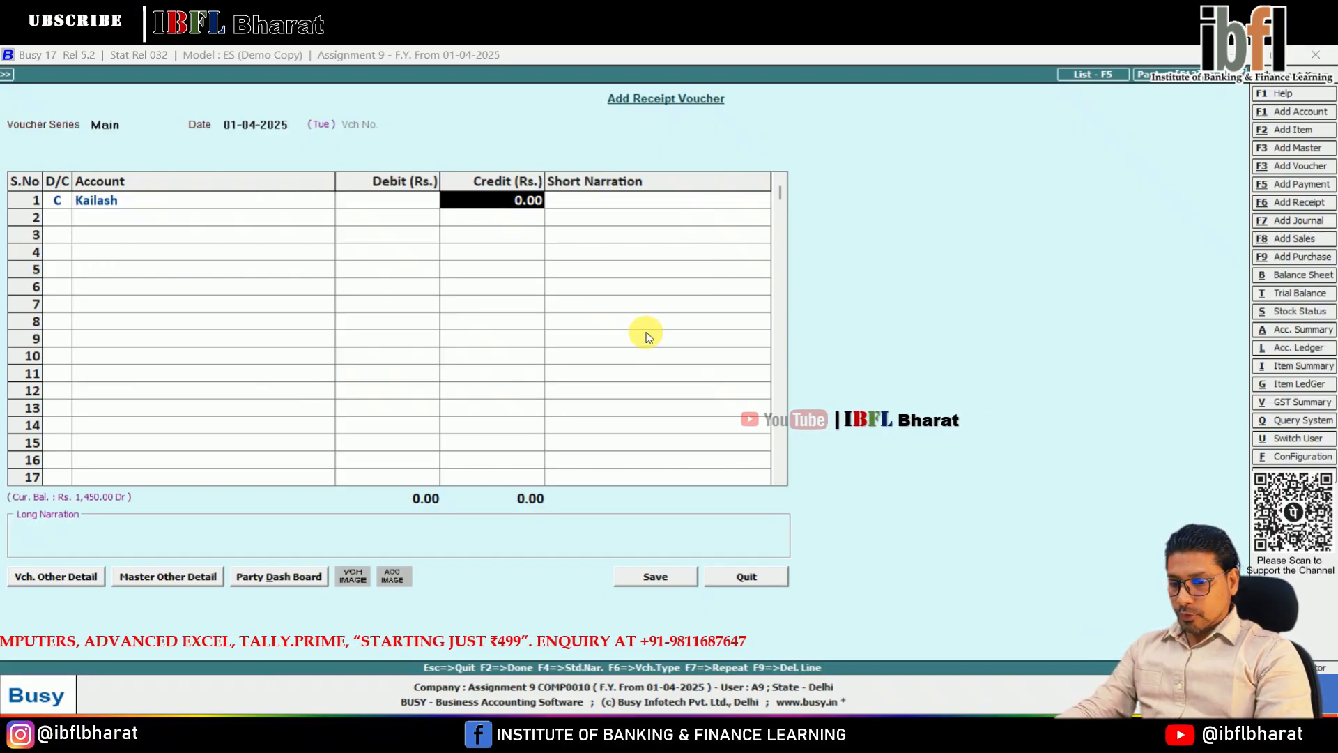
type("1,450")
key("Return")
key("Return")
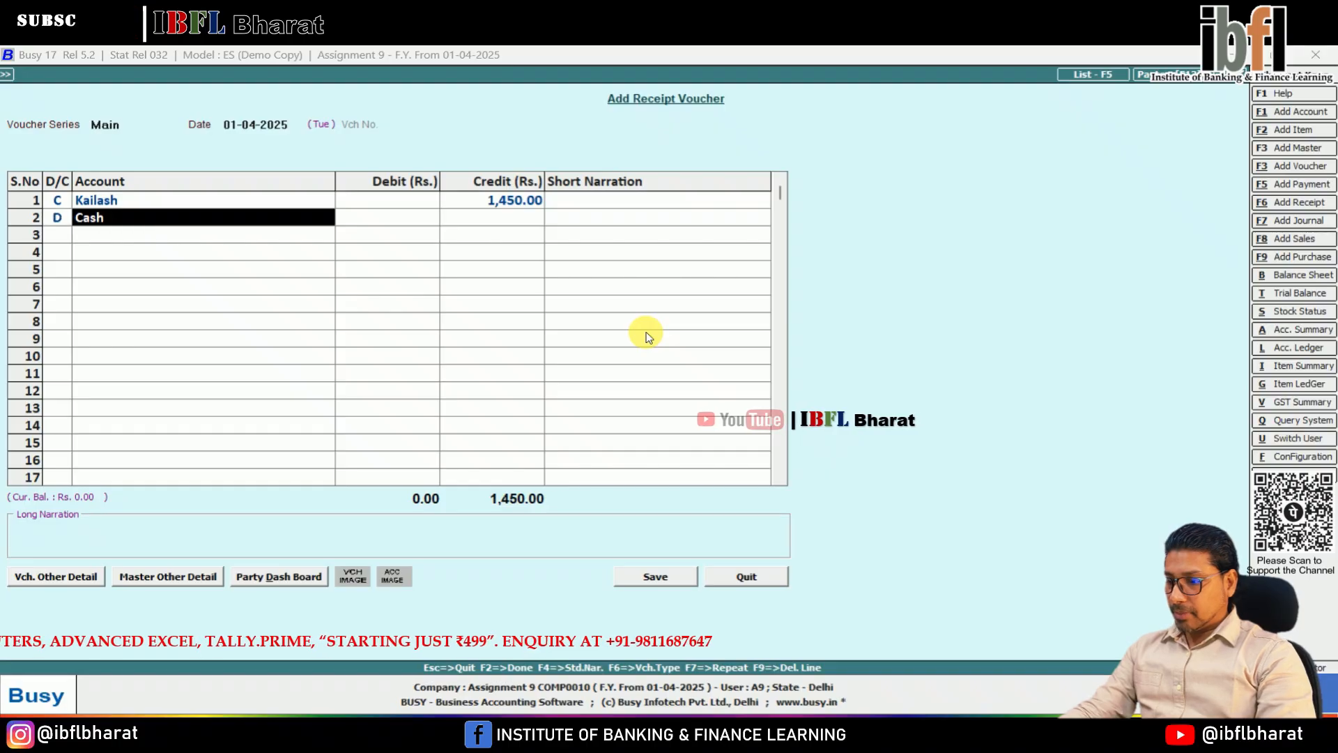
key("Return")
key("shift+Tab")
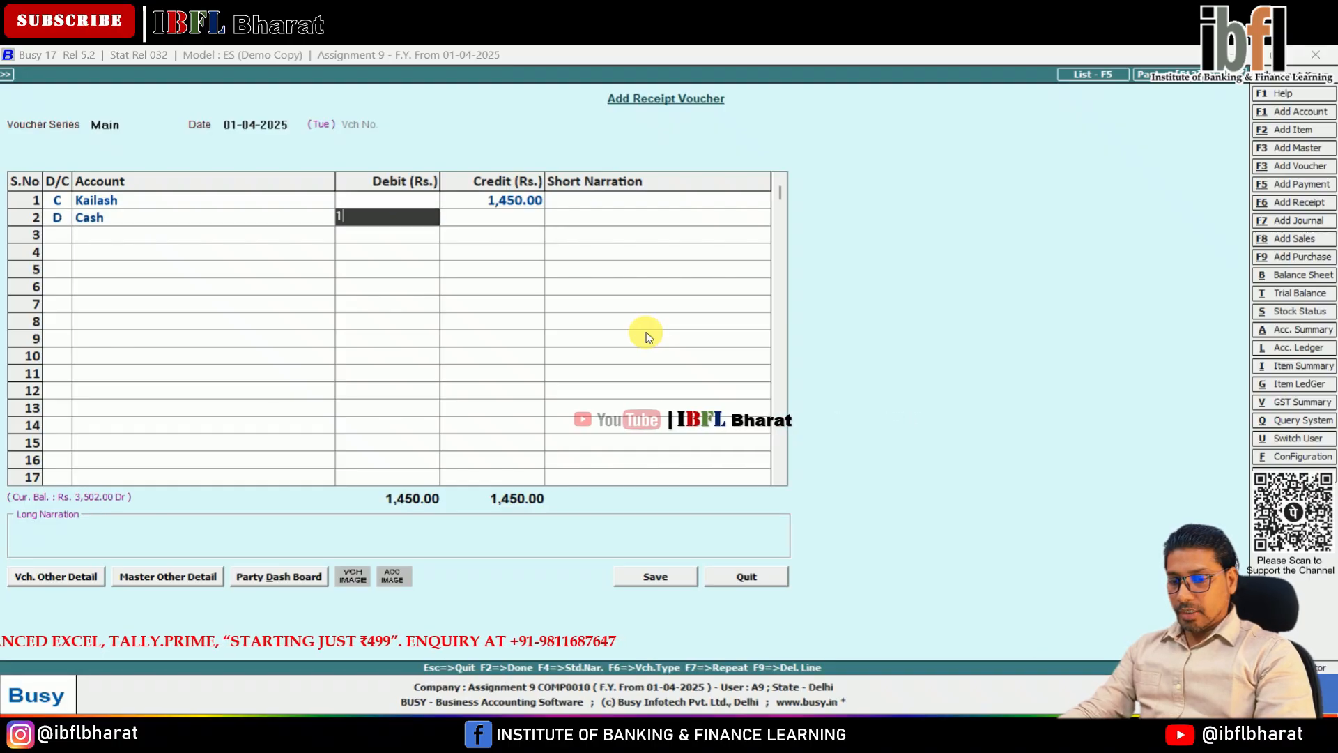
type("1337")
Step: Create a Discount Allowed account under the Expenses (Indirect/Admn.) group from the third debit line and debit it with 113
key("Return")
key("Return")
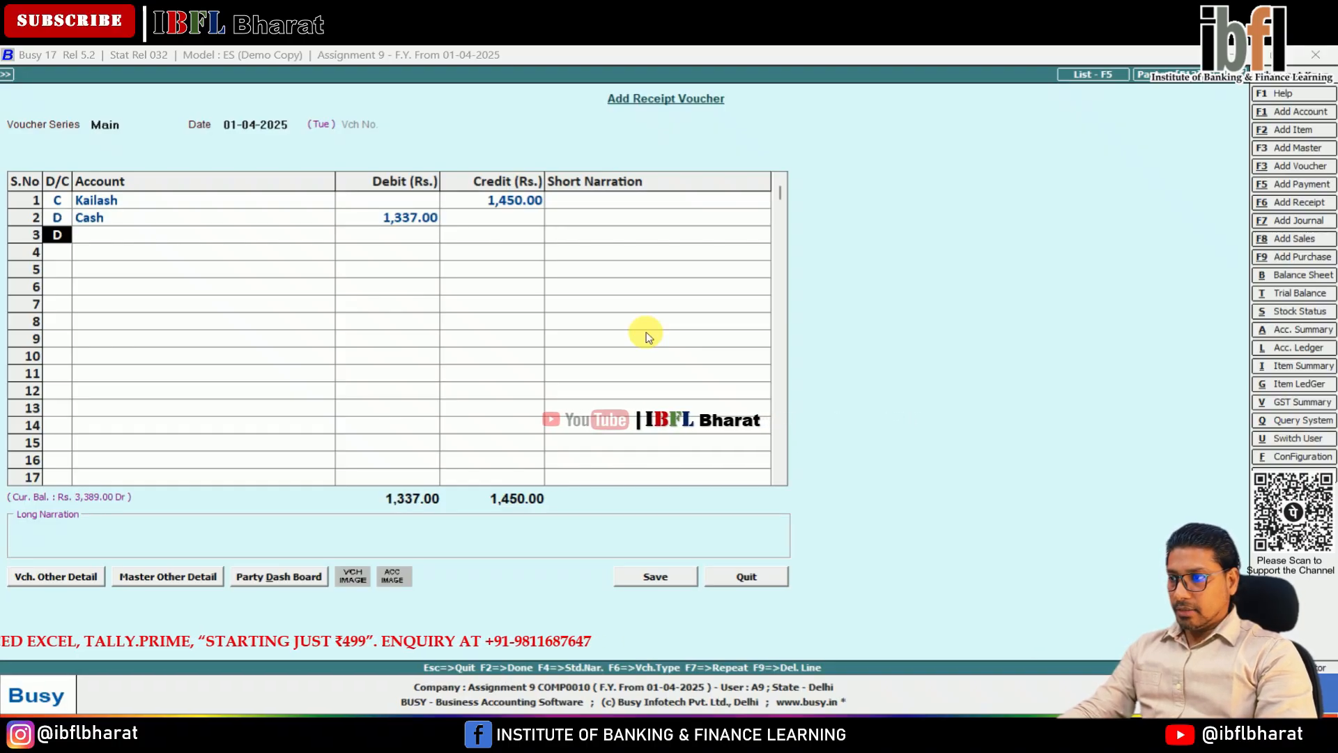
key("Return")
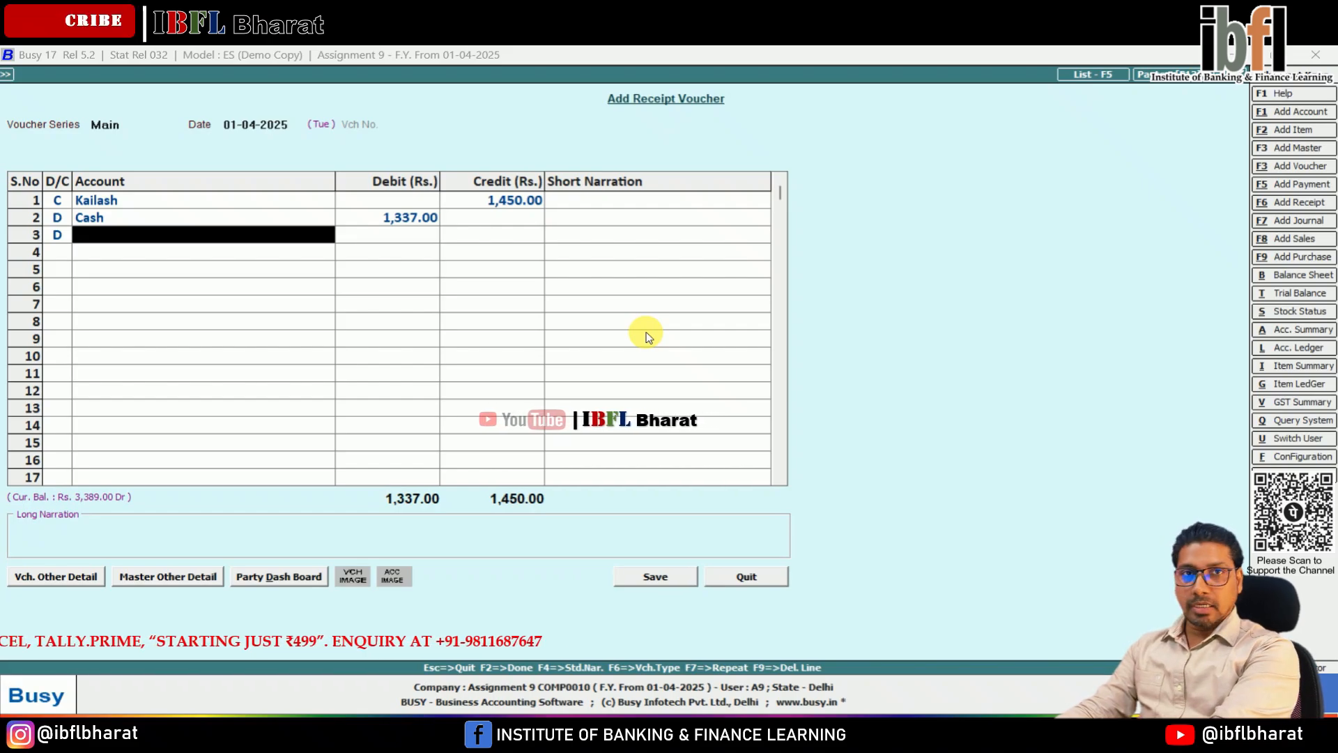
key("F3")
type("Discount Allowed")
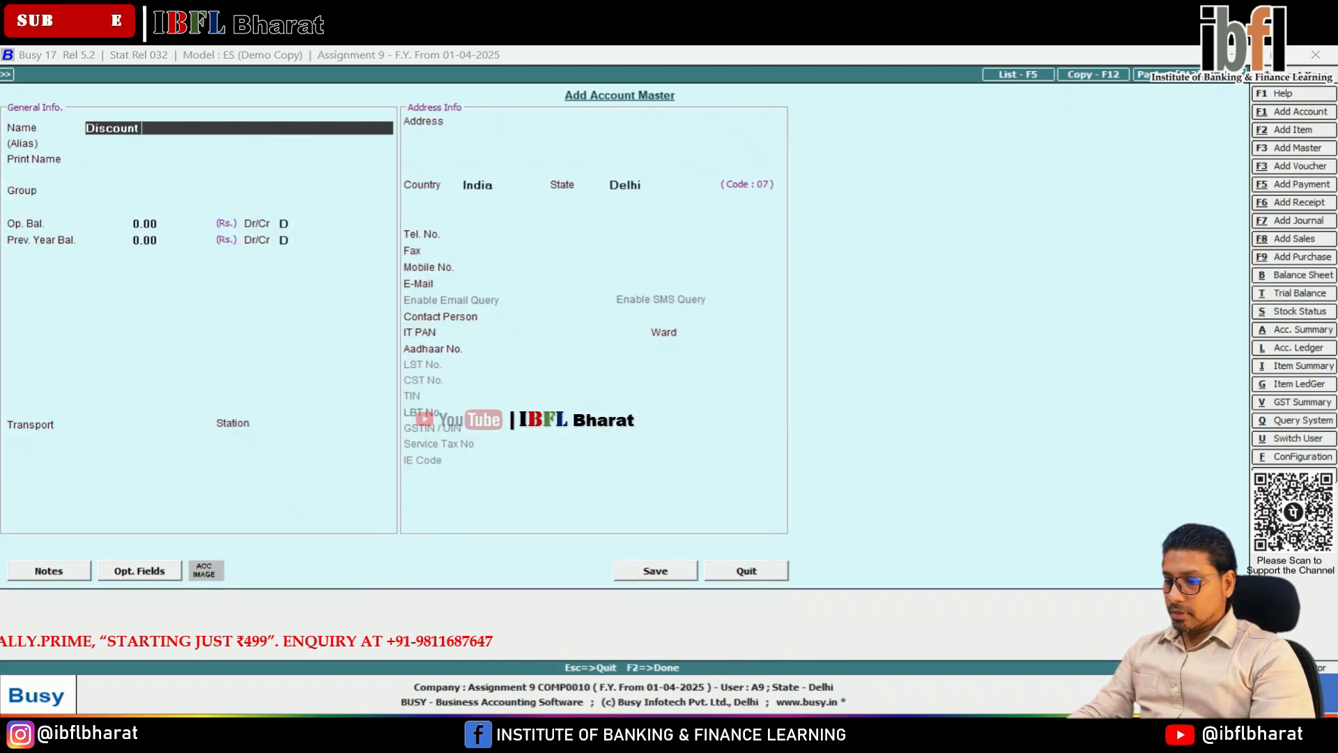
key("Return")
key("Return")
key("Return")
key("Down")
key("Down")
key("Down")
key("Down")
key("Down")
key("Down")
key("Down")
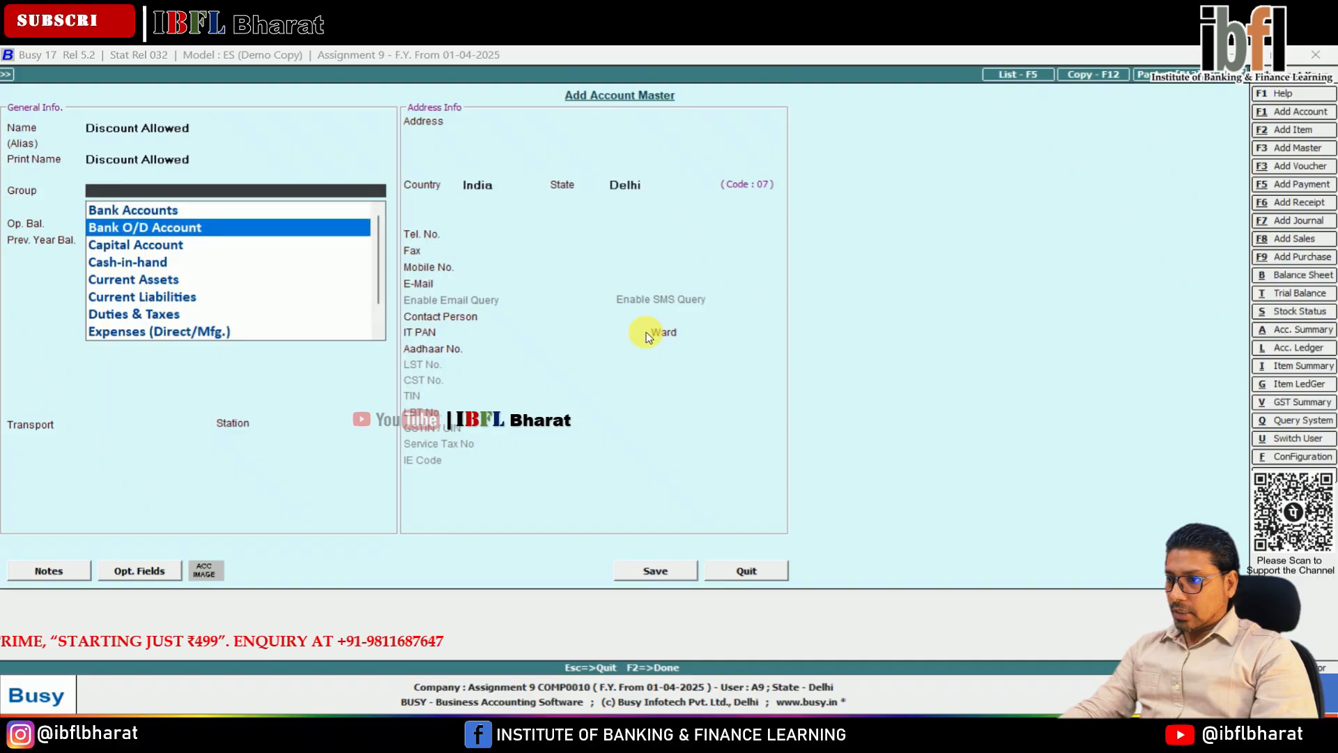
key("Down")
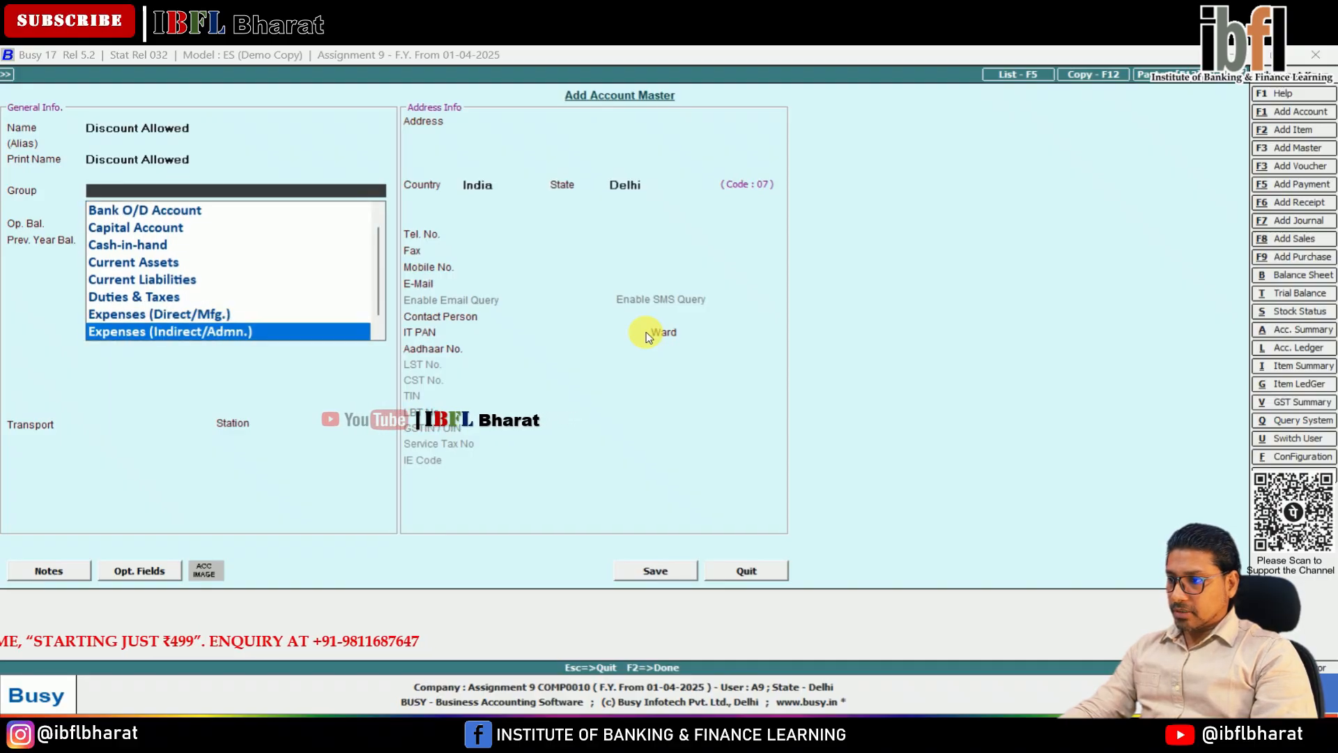
key("Return")
key("F2")
key("Return")
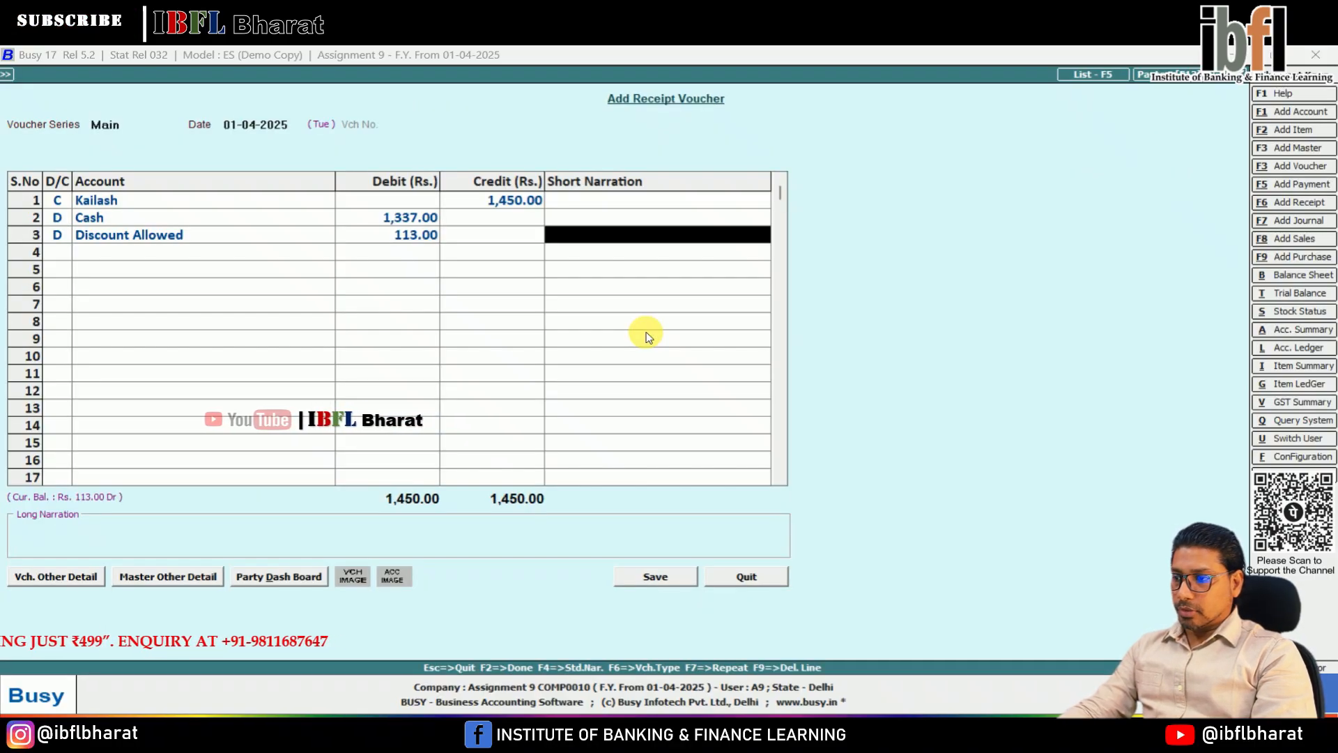
Step: Save the receipt voucher with the customer's 1,450 credit adjusted against bill reference Kc/001
key("Return")
key("F2")
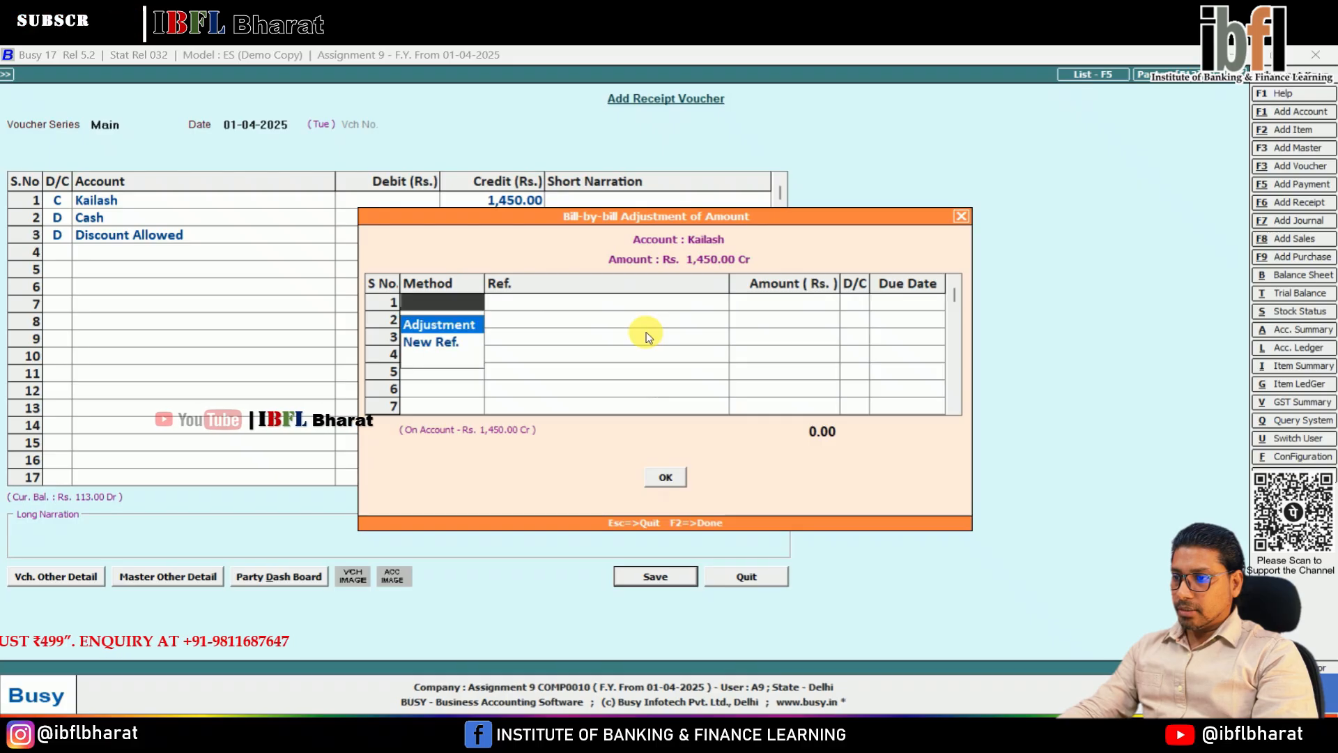
key("Down")
key("Up")
key("Return")
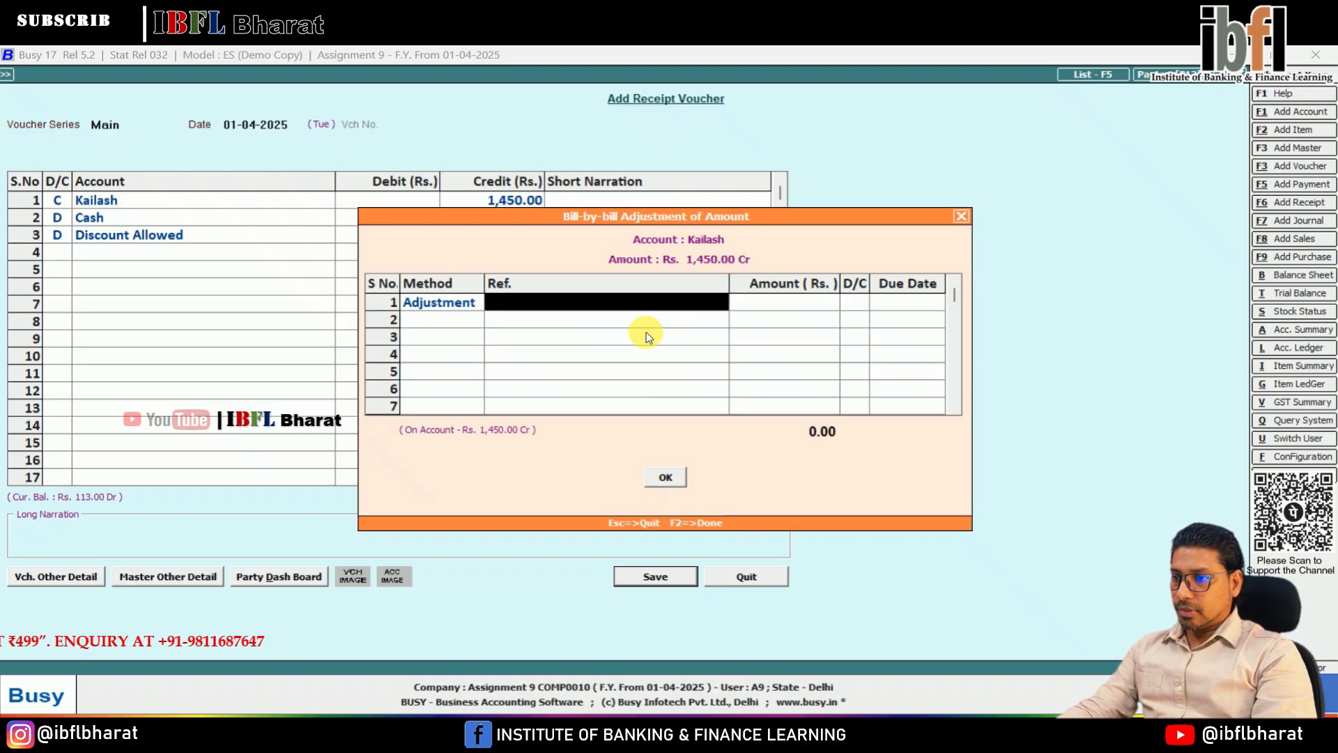
key("Return")
key("Return")
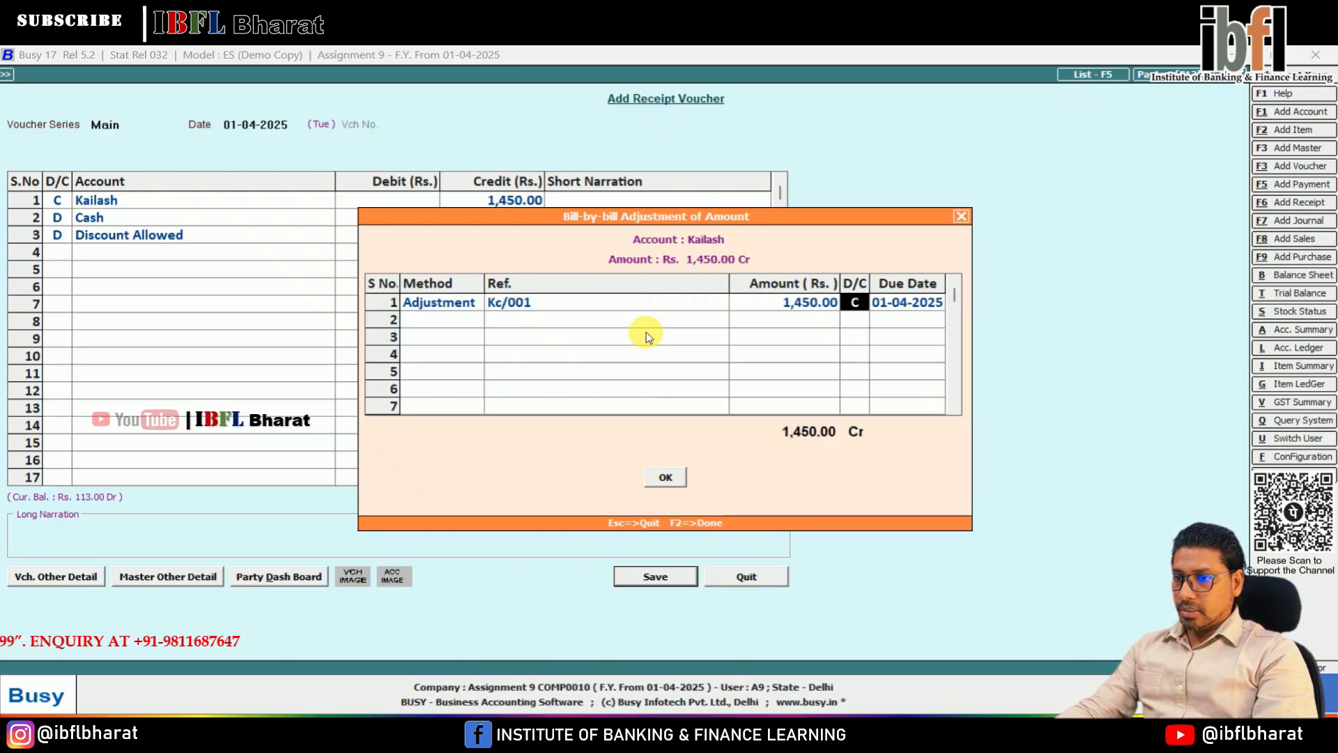
key("Return")
key("F2")
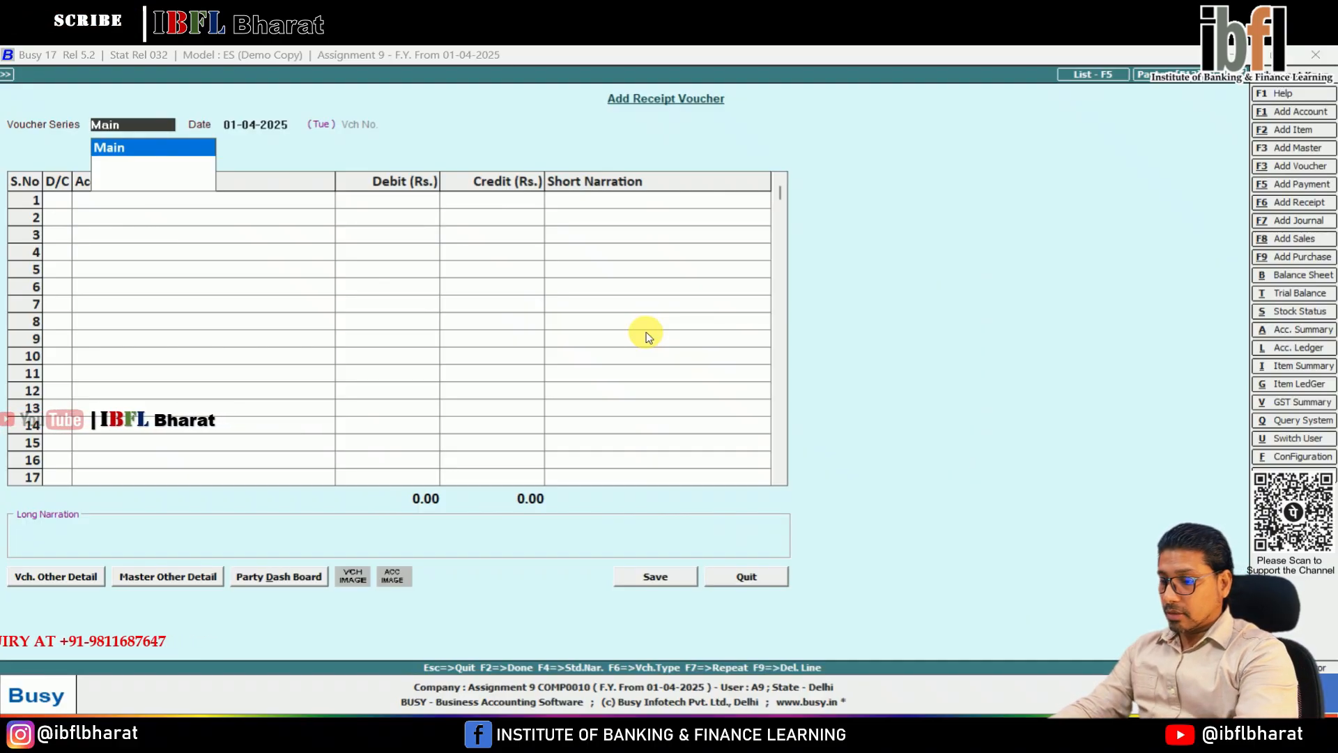
Step: Start a journal voucher in the Main series dated 01-04-2025 and debit the Purchase account with 1,415
key("F7")
key("Return")
key("Return")
key("Return")
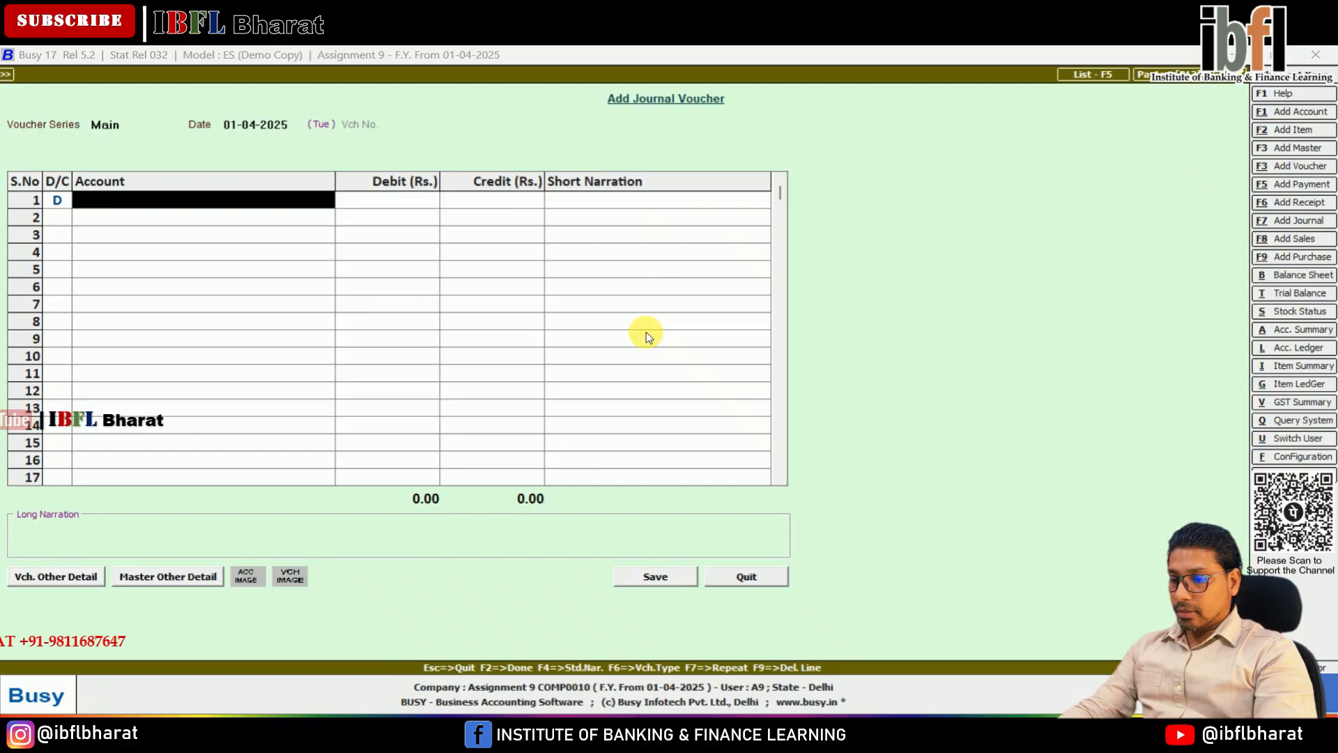
type("pur")
key("Return")
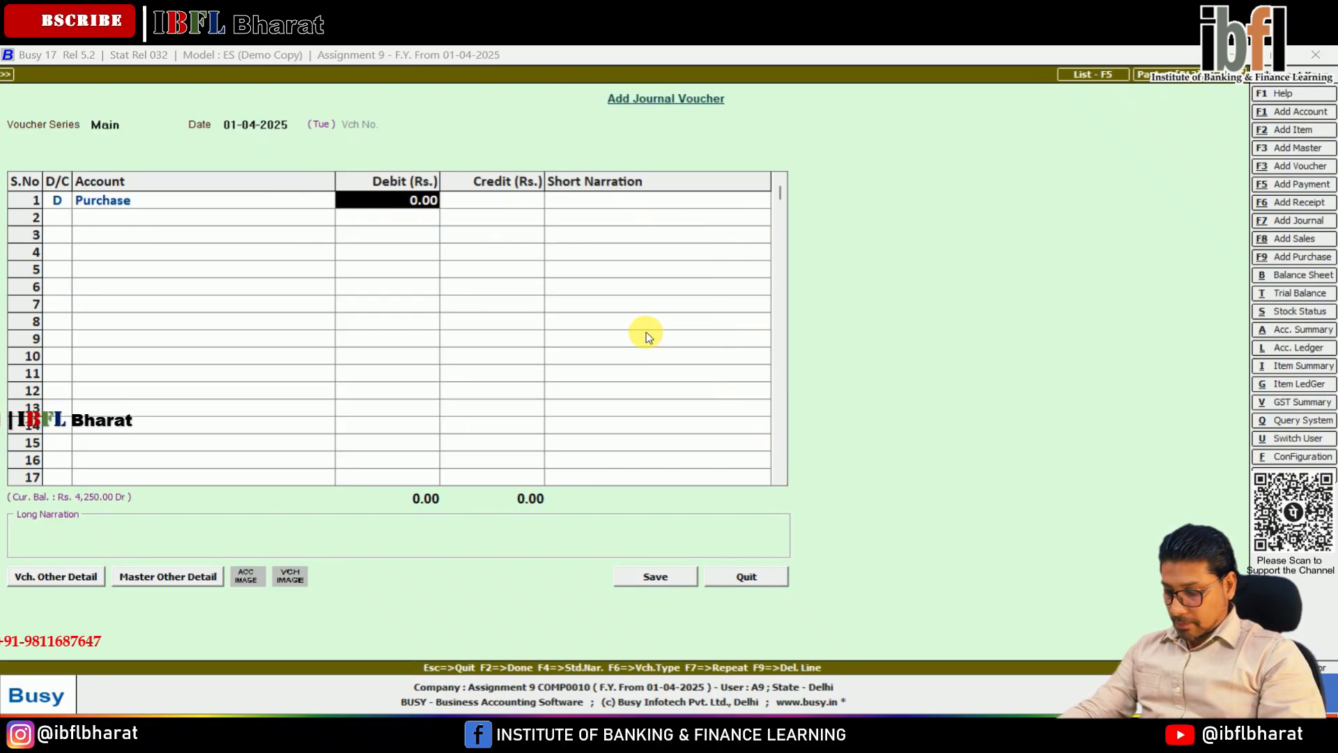
type("1415")
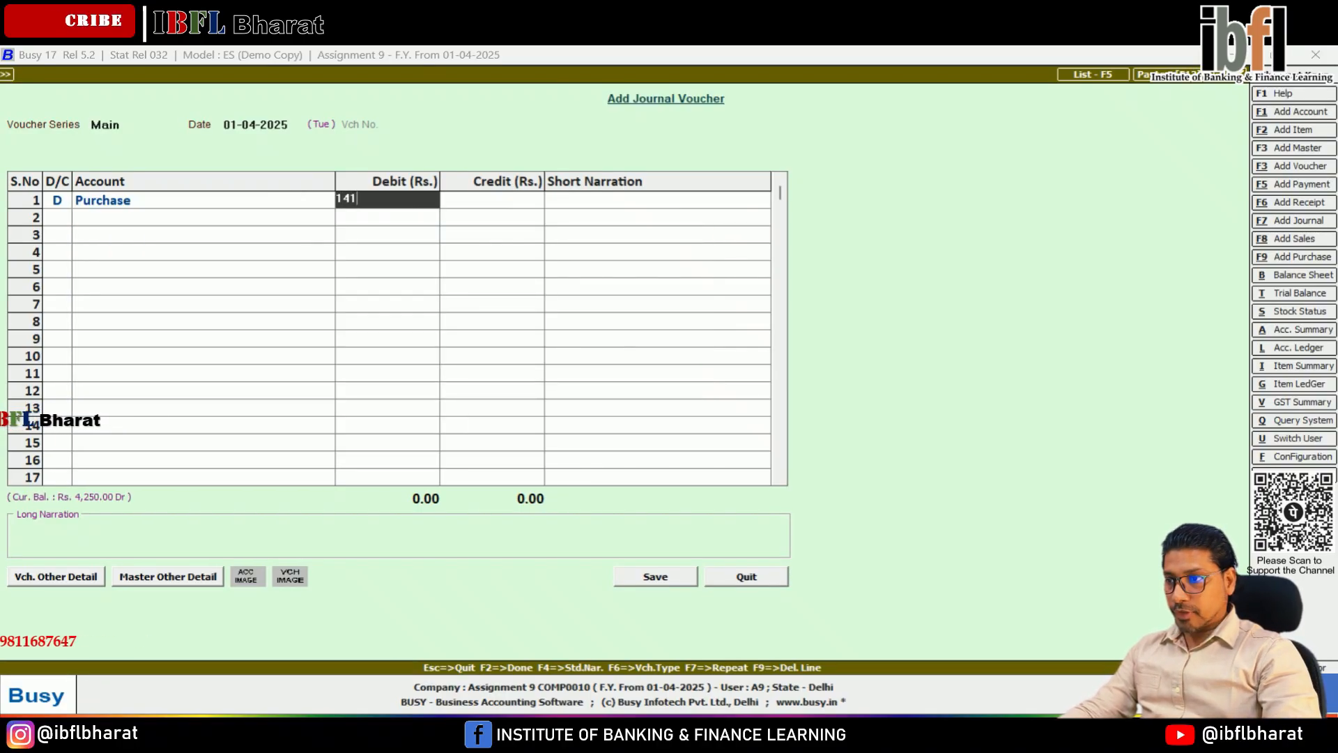
key("Return")
Step: Credit Cash with 1,415 against the purchase and save the journal voucher
key("Return")
key("Return")
type("cash")
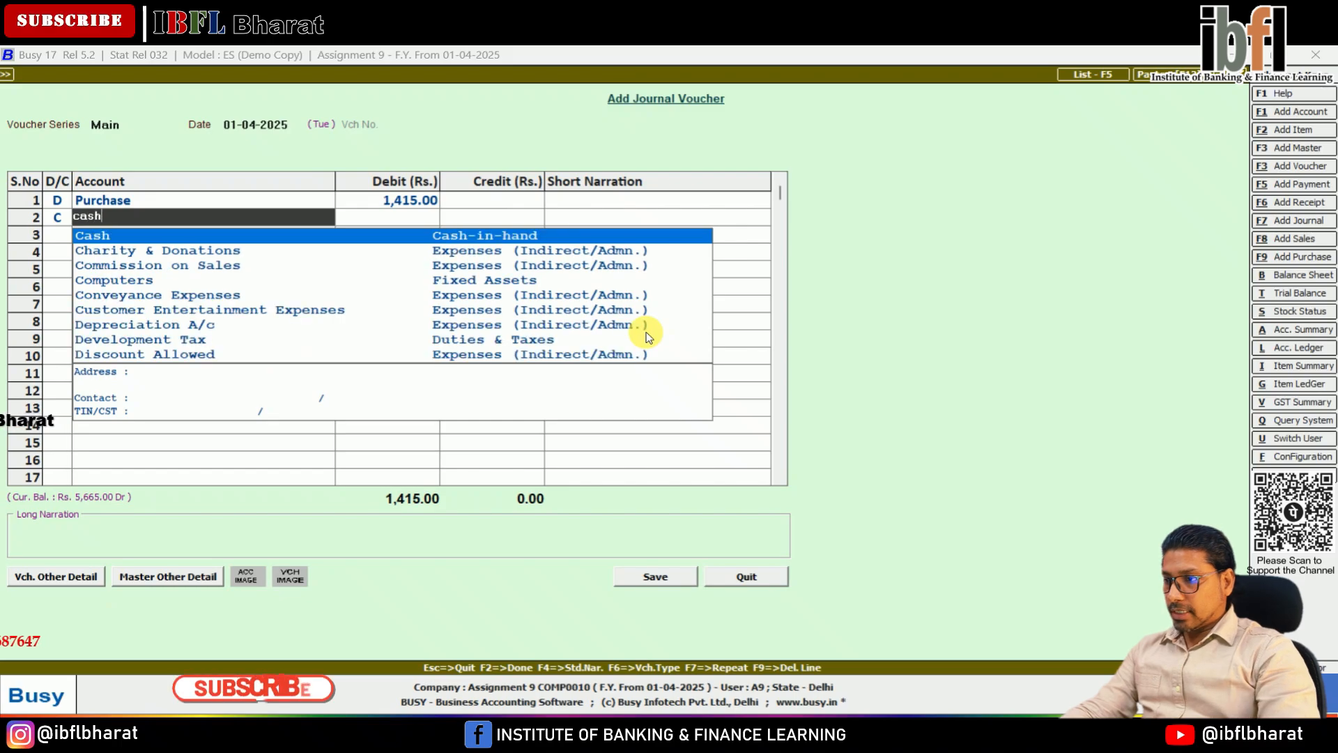
key("Return")
key("F2")
key("Return")
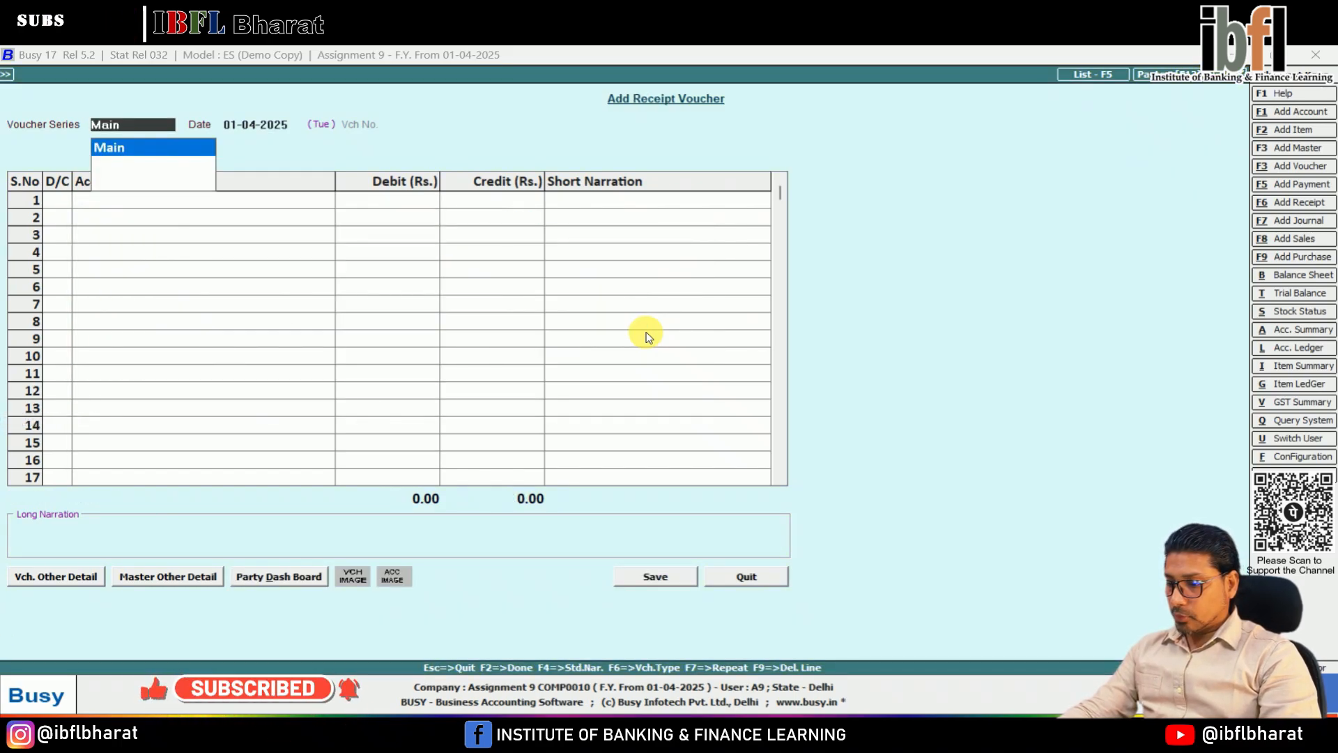
Step: Start a payment voucher in the Main series dated 01-04-2025 and debit Office Rent with 450
key("F5")
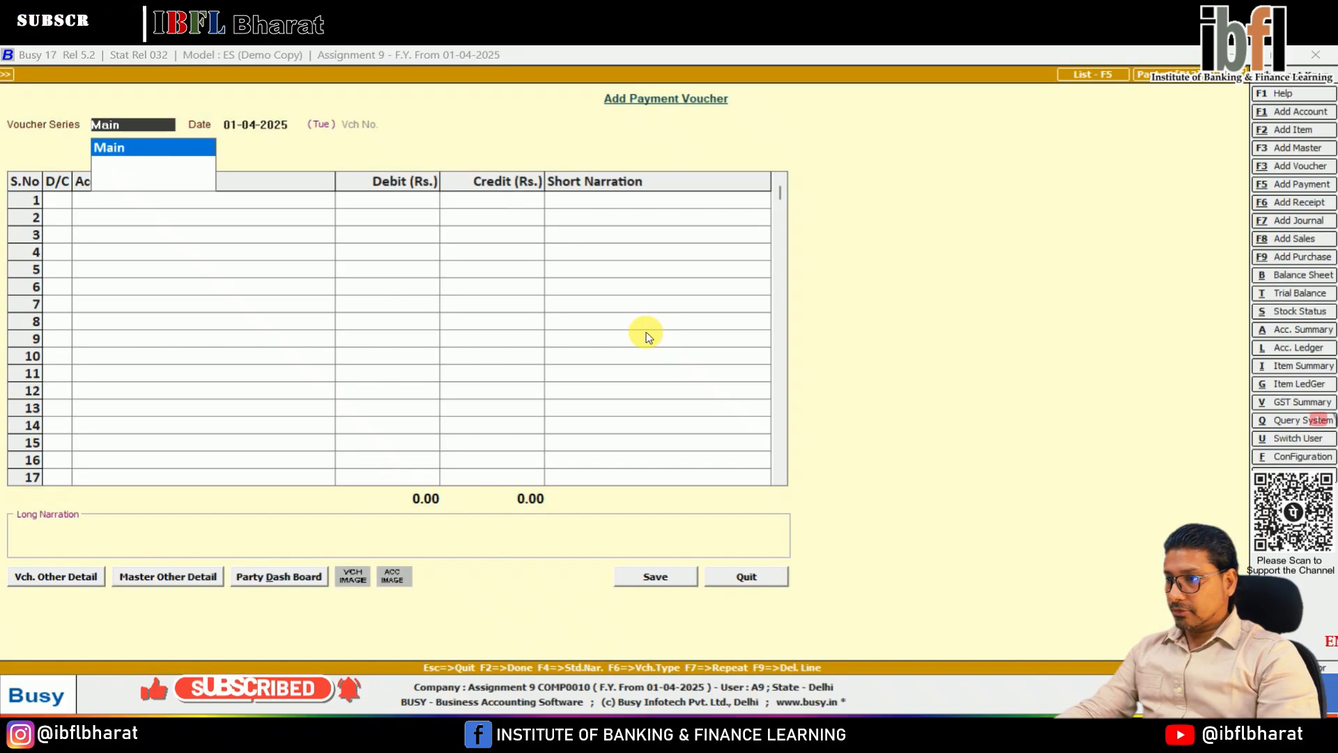
key("Return")
type("rent")
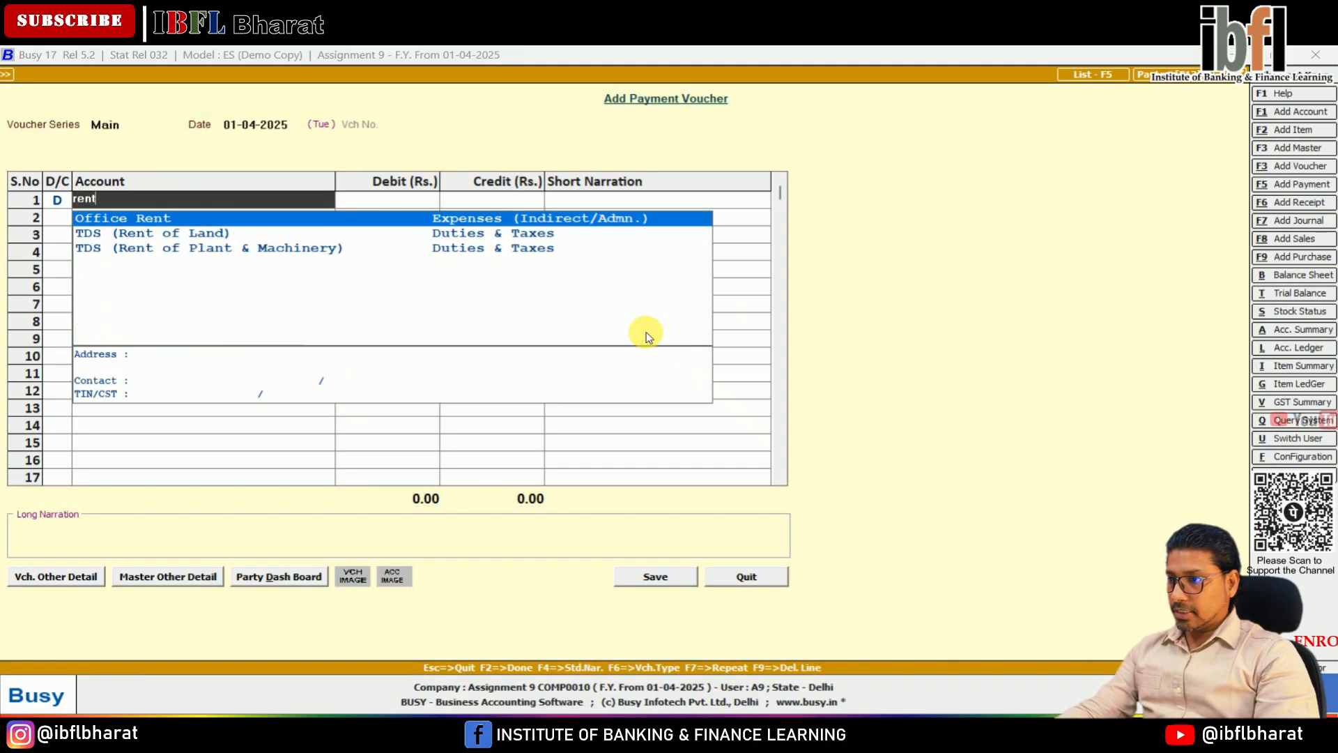
key("Return")
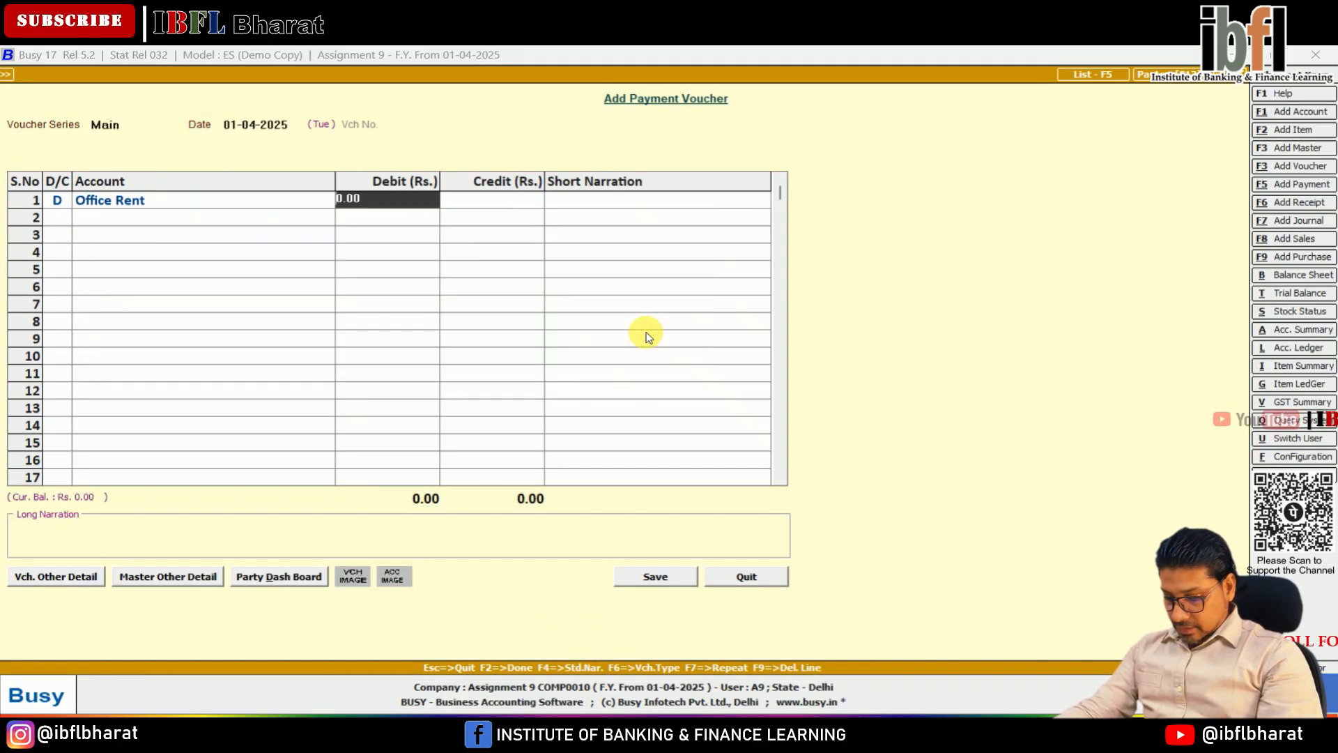
type("450")
key("Return")
Step: Credit Cash with 450 against the office rent and save the payment voucher without a narration
key("Return")
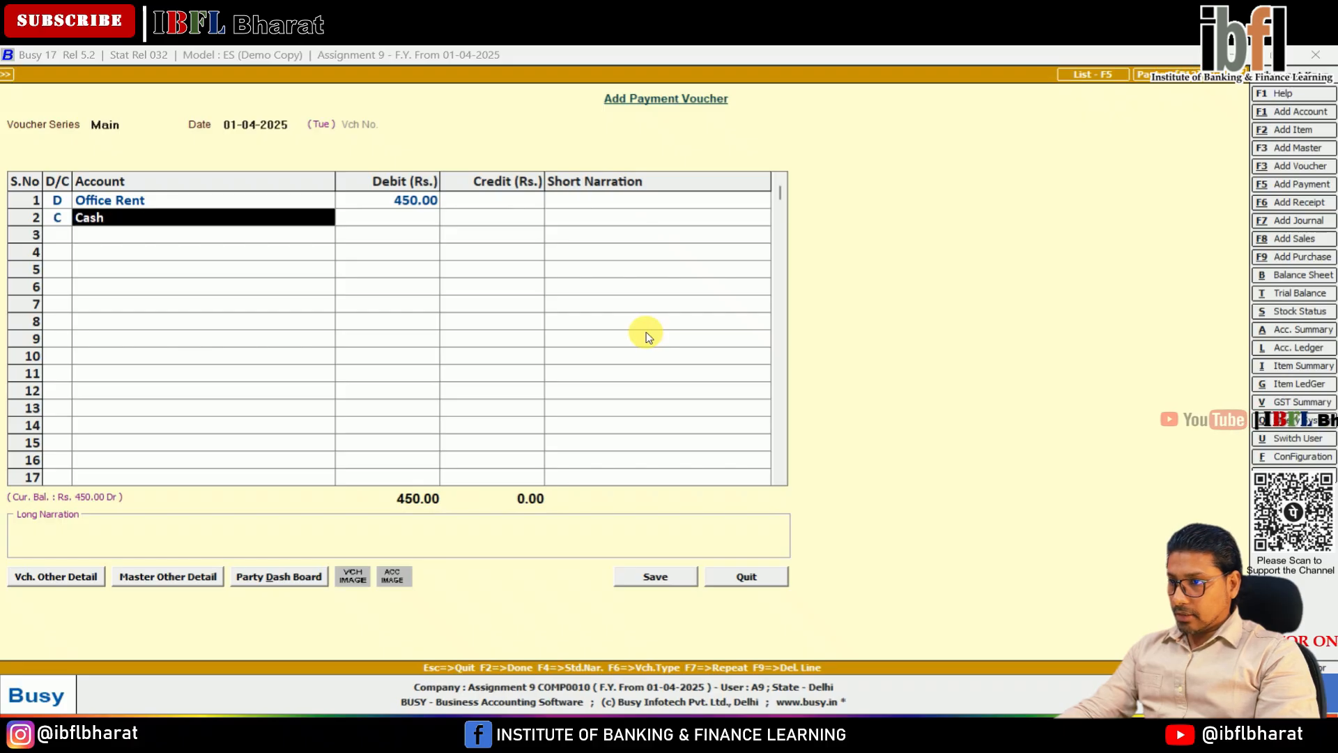
key("Return")
key("Return")
key("Return")
key("Return")
key("Return")
key("Return")
key("Return")
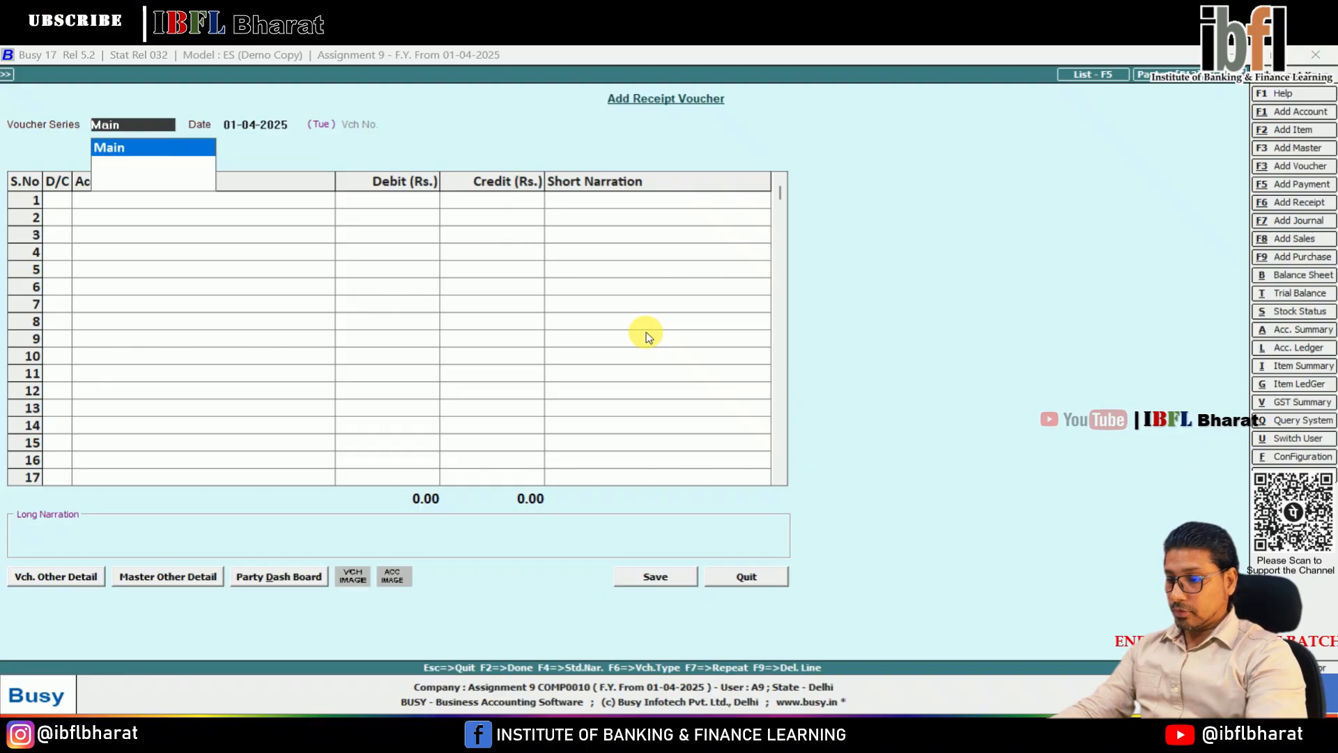
Step: Start a journal voucher in the Main series dated 01-04-2025 and debit the Purchase account with 250
key("F7")
key("Return")
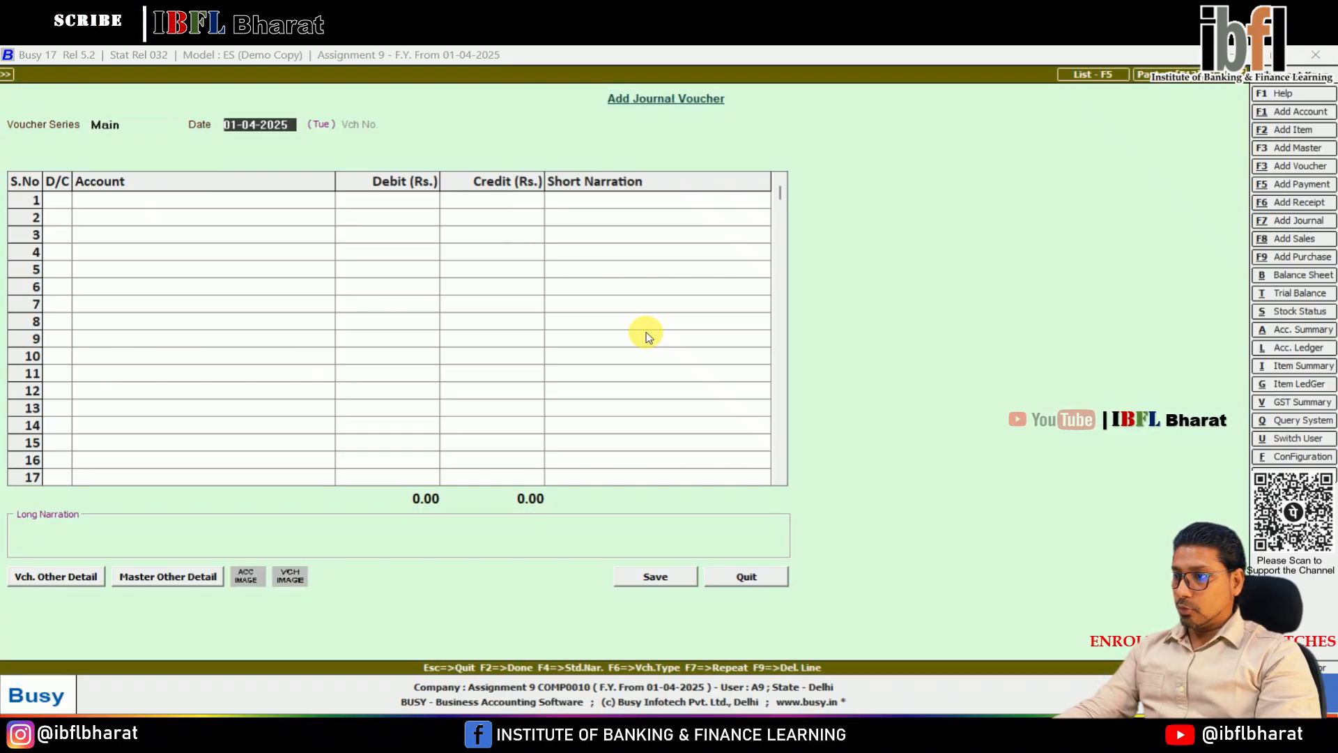
key("Return")
key("Return")
type("pur")
key("Return")
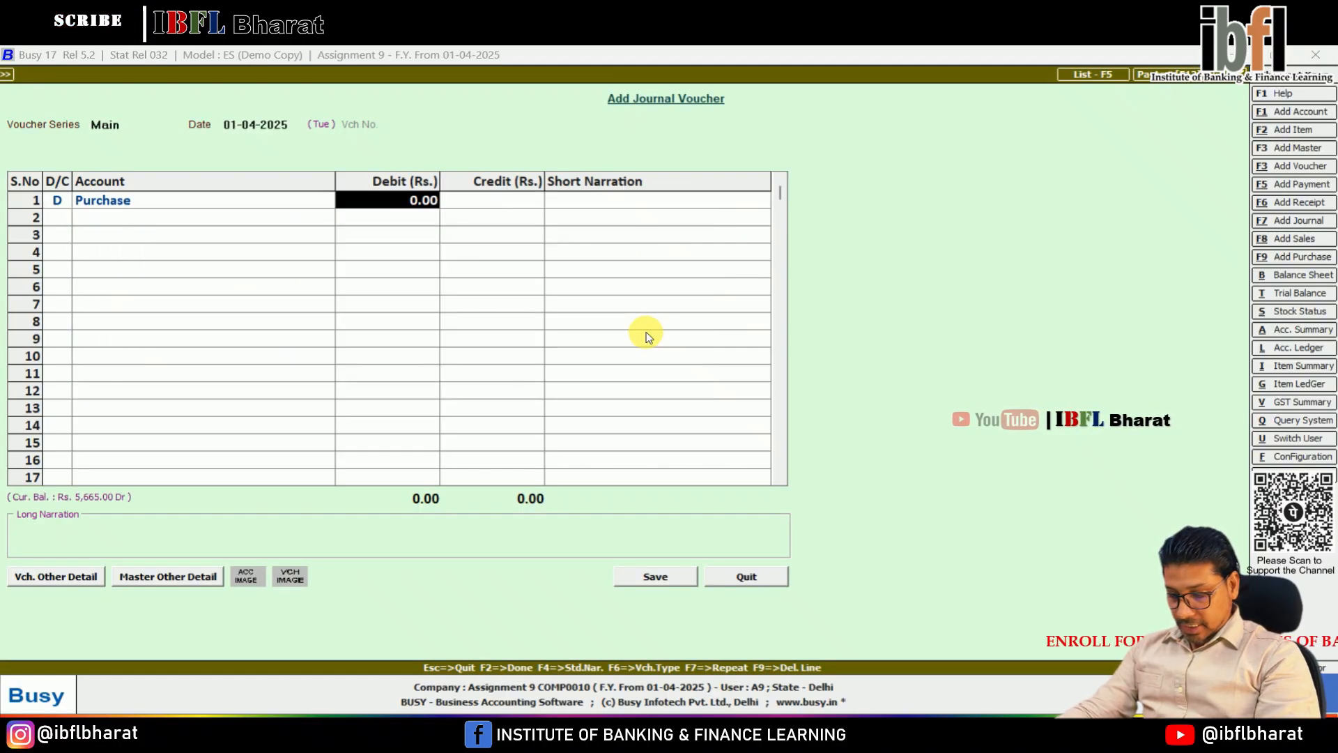
type("250")
key("Return")
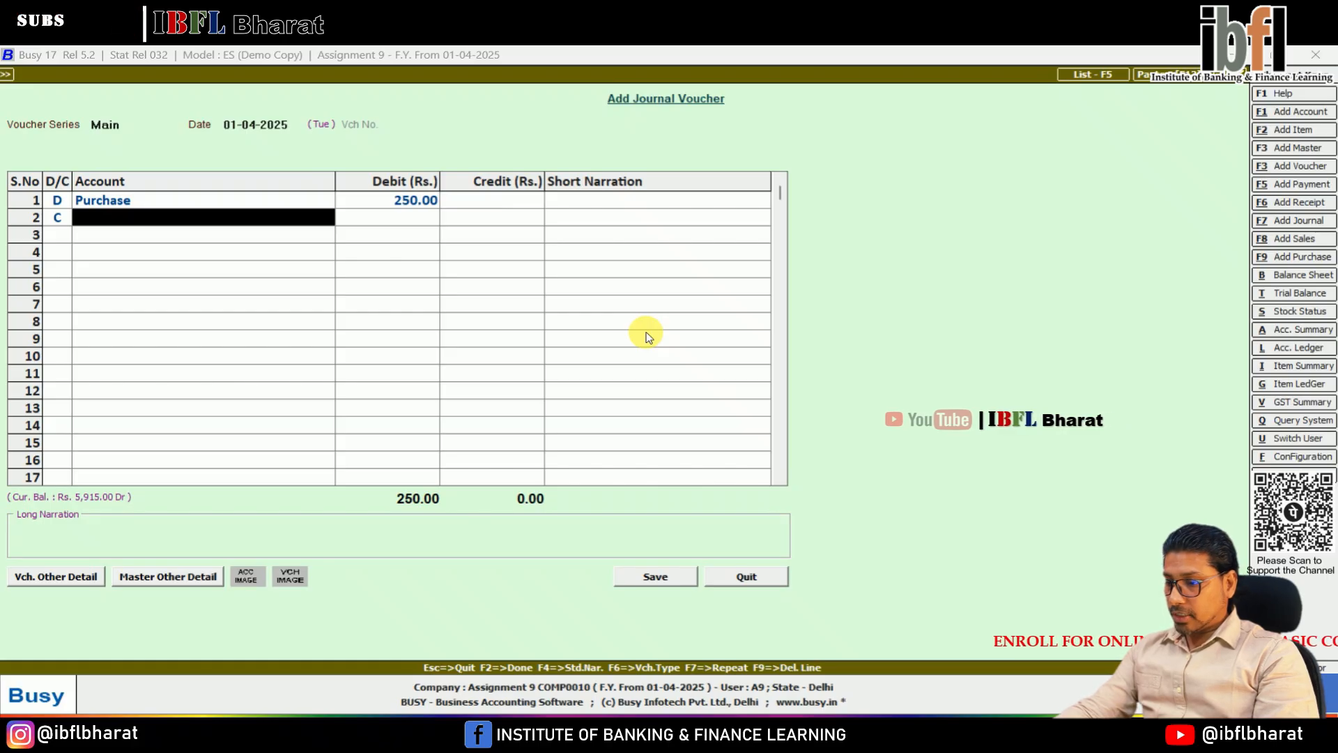
Step: Create an account with the supplier's name under the Sundry Creditors group from the credit line and save it
key("F3")
type("Baldev")
key("Return")
key("Return")
key("Return")
type("cred")
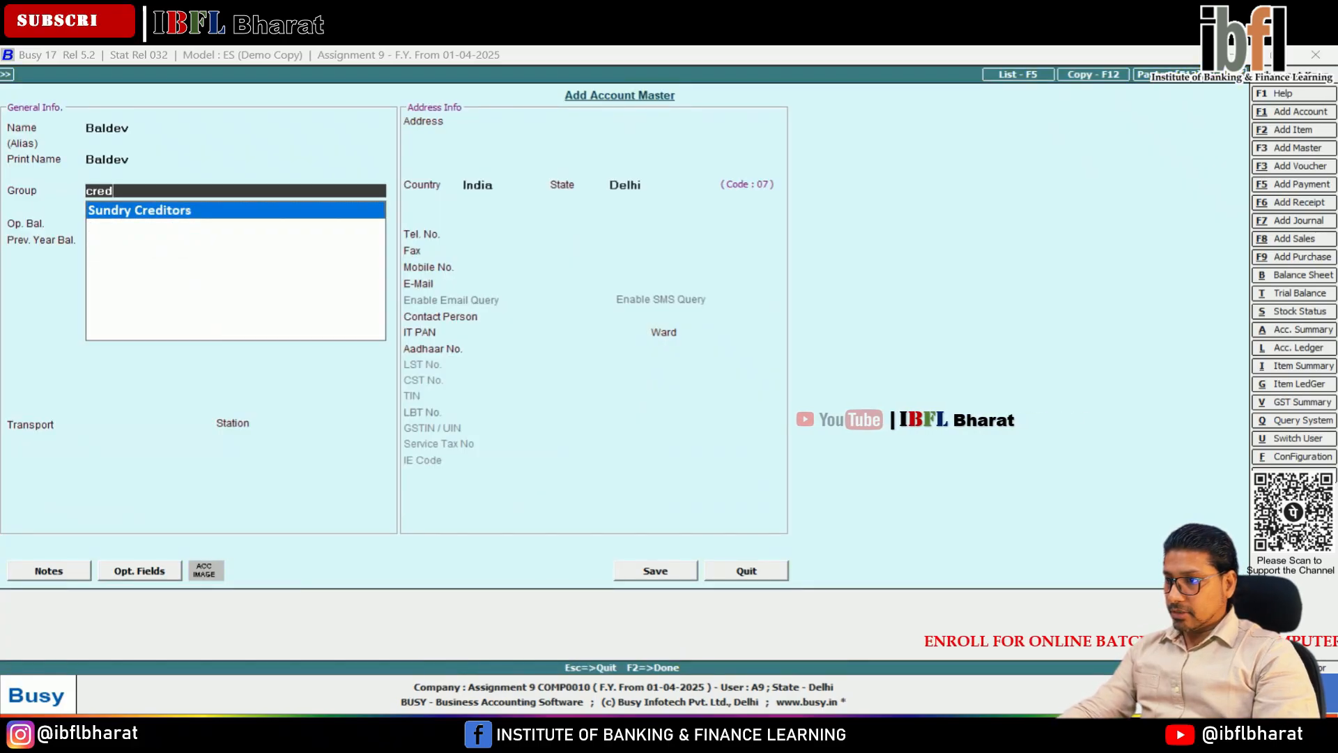
key("Return")
key("F2")
key("Return")
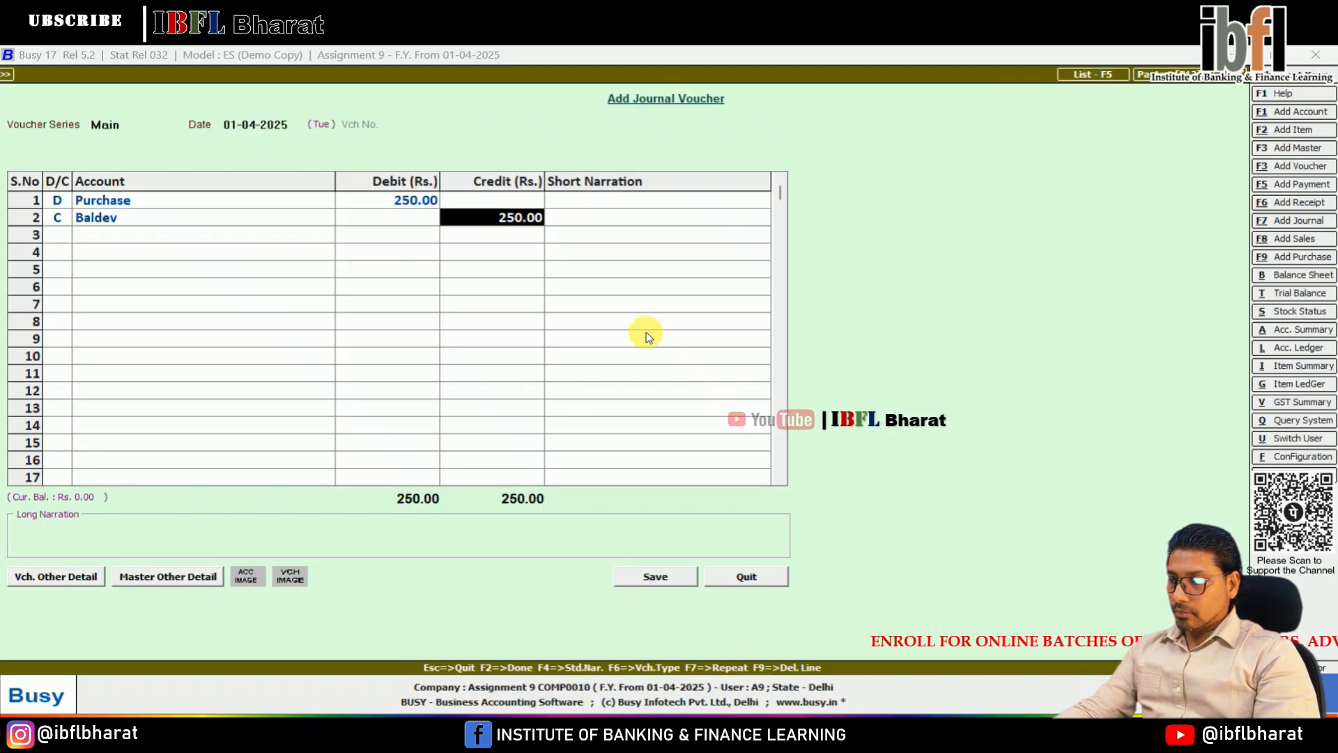
Step: Credit the supplier's account with 250 and save the journal voucher with a new bill reference BD/001 due 01-04-2025
key("Return")
key("Return")
key("Return")
key("Return")
key("Return")
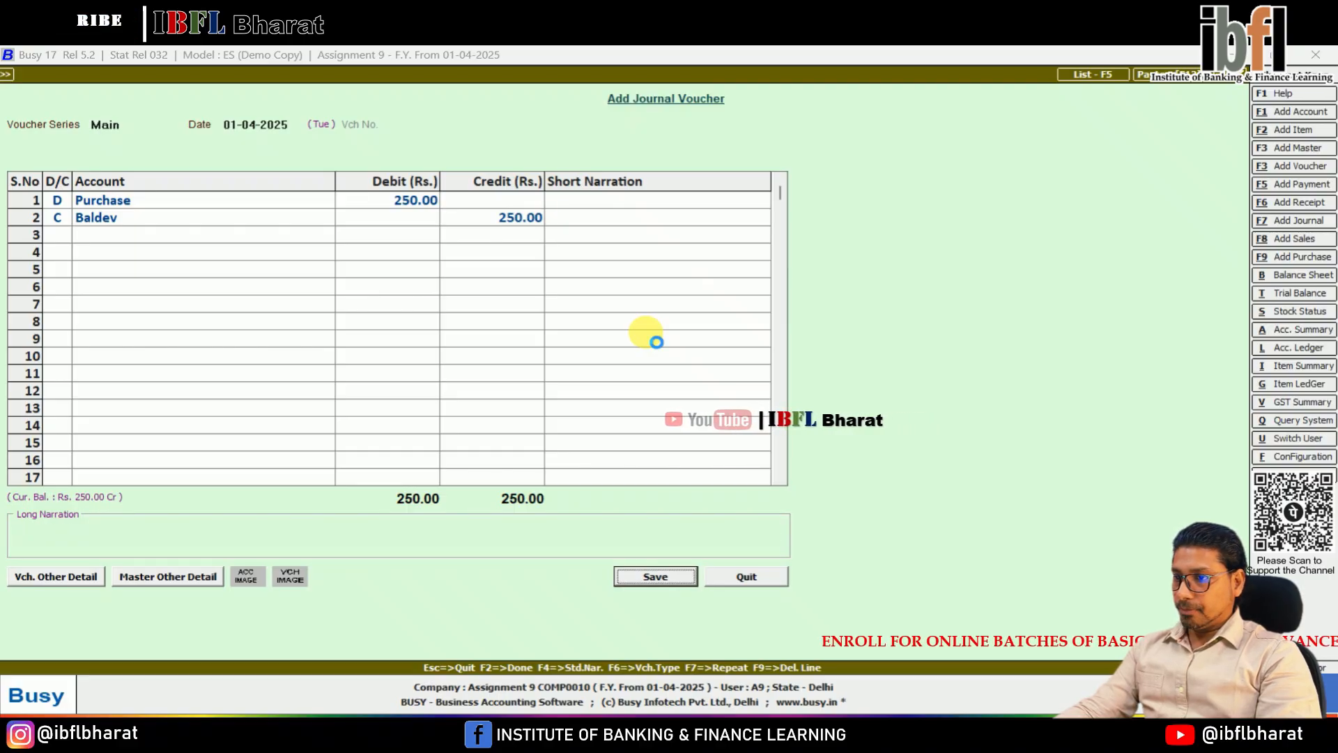
key("Return")
type("Bd")
key("BackSpace")
type("d")
key("BackSpace")
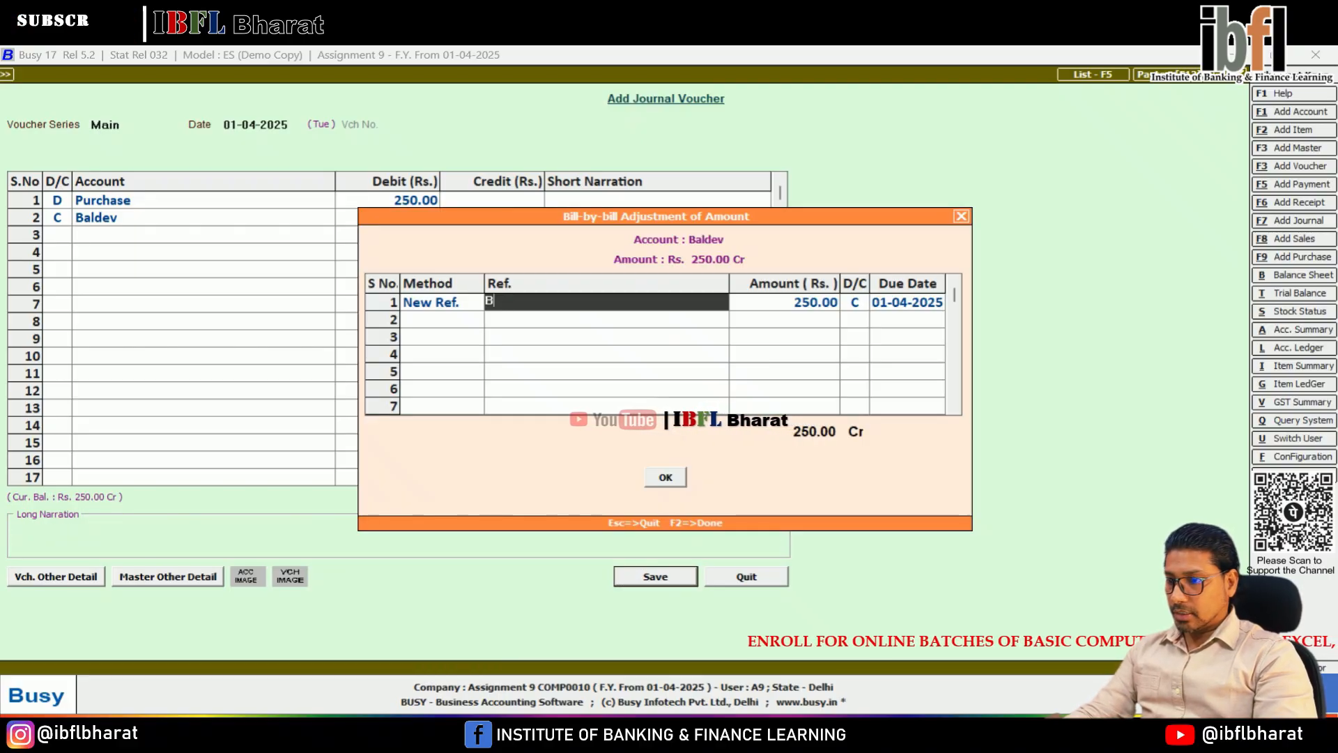
type("D/001")
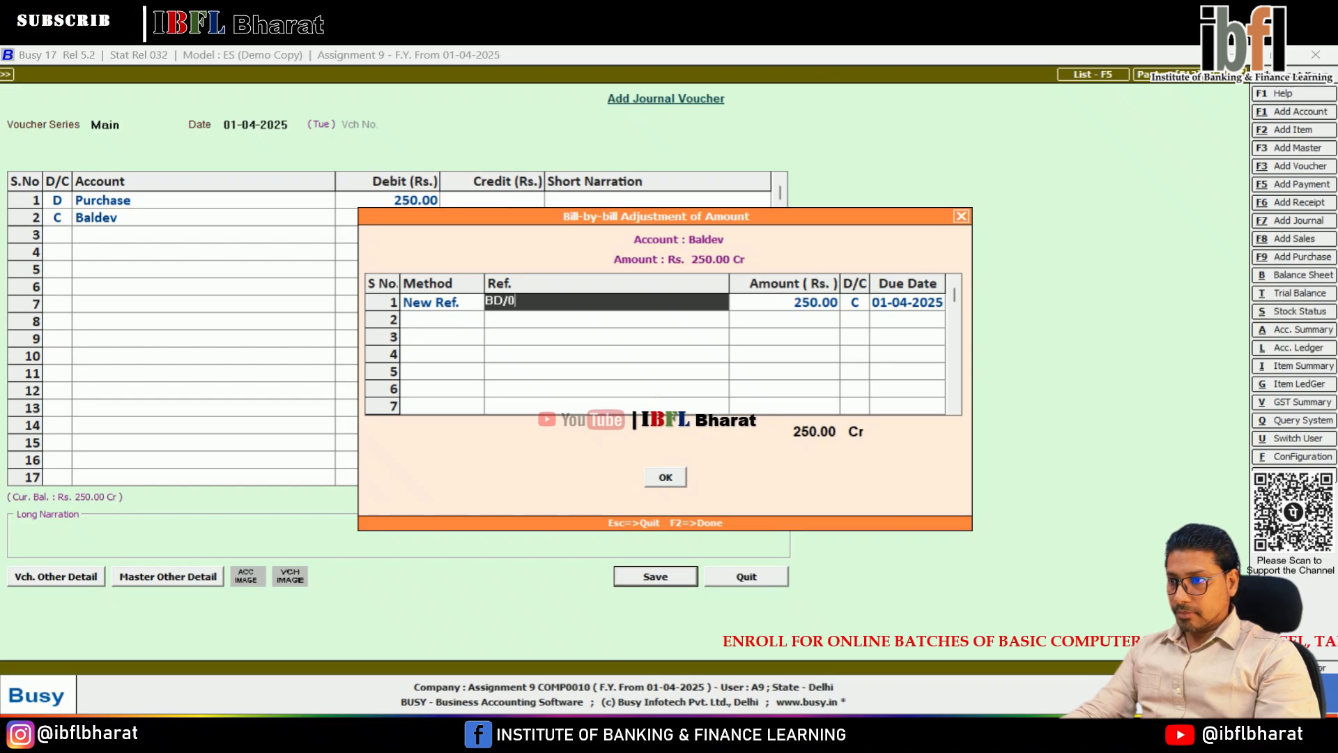
key("Return")
key("Return")
key("Return")
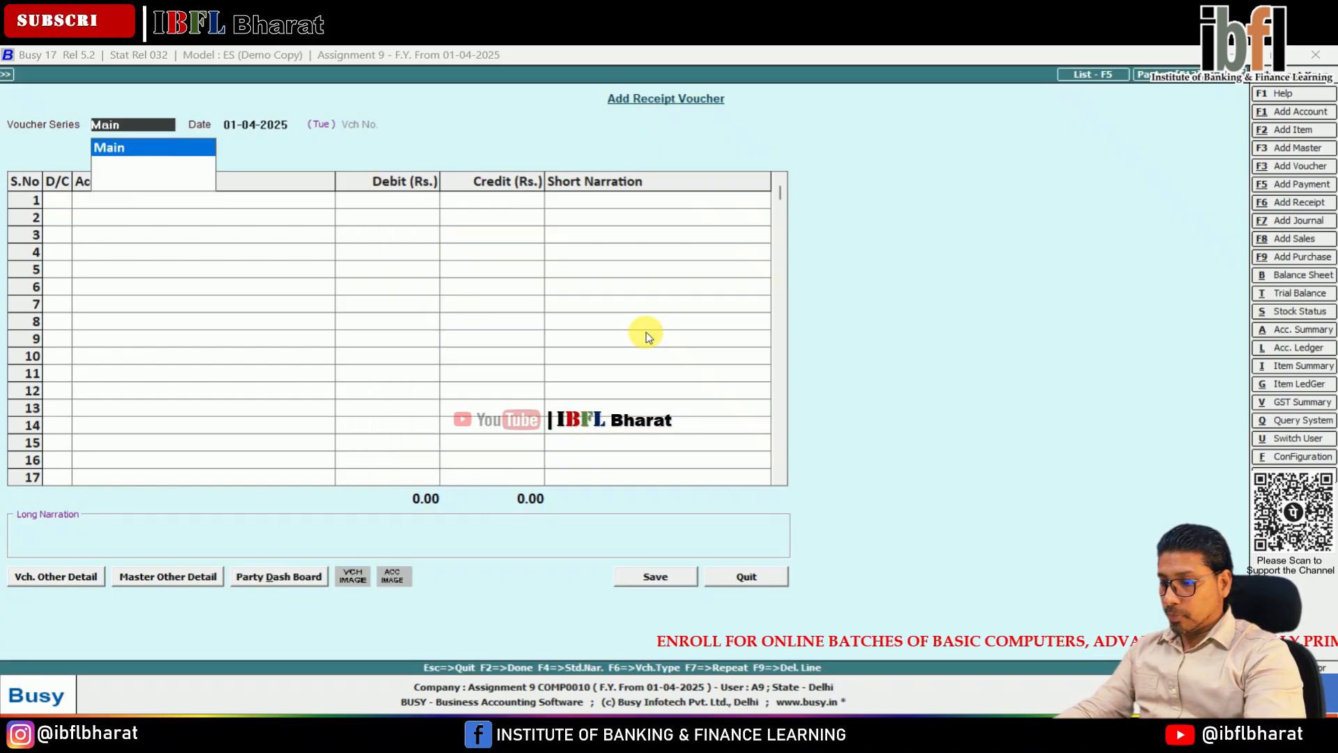
Step: Start a payment voucher in the Main series dated 01-04-2025 and debit the supplier's account with 250
key("F5")
key("Return")
key("Return")
key("Return")
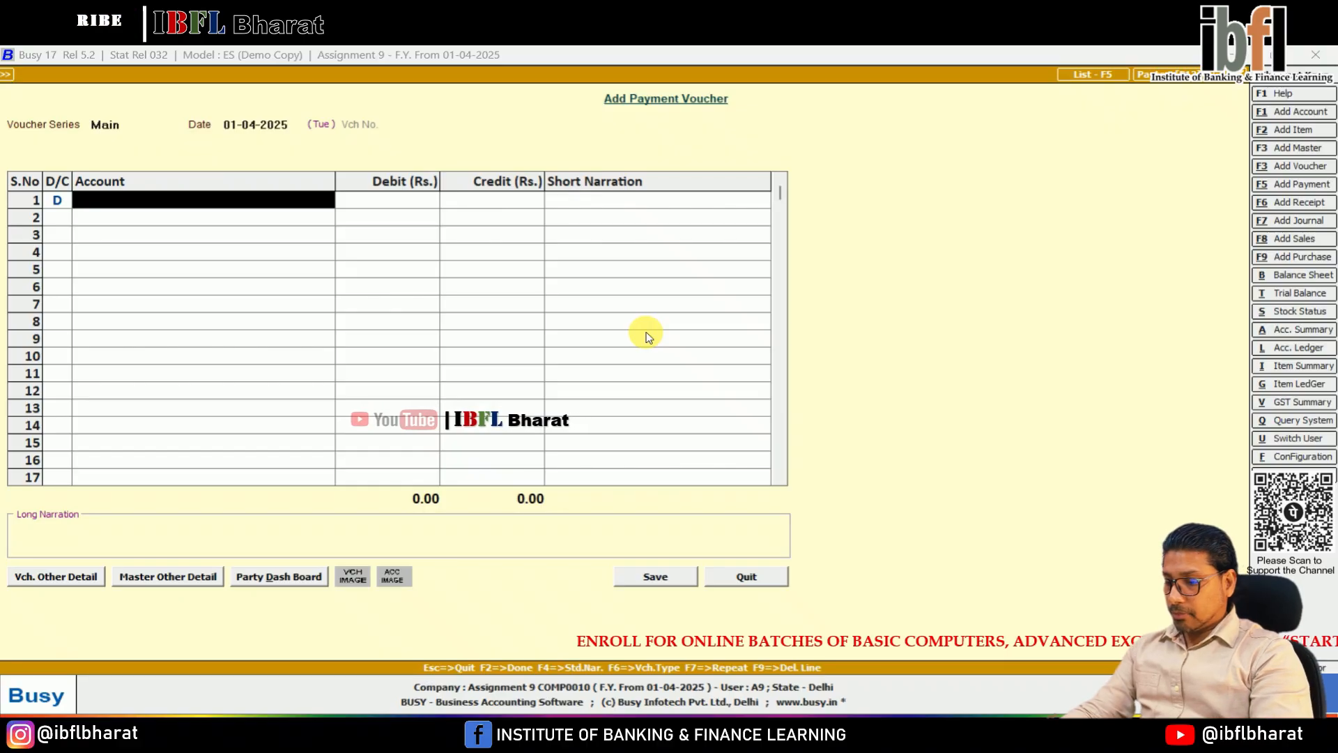
type("bal")
key("Return")
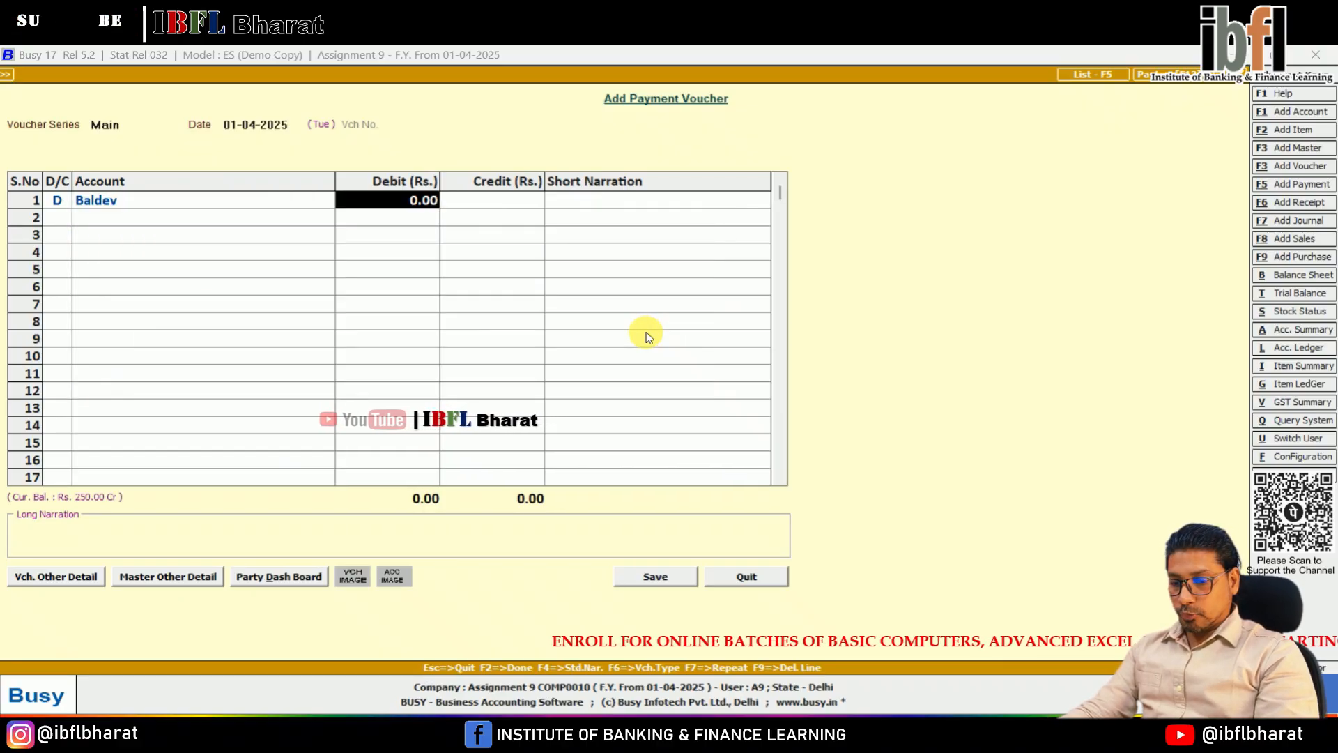
type("250")
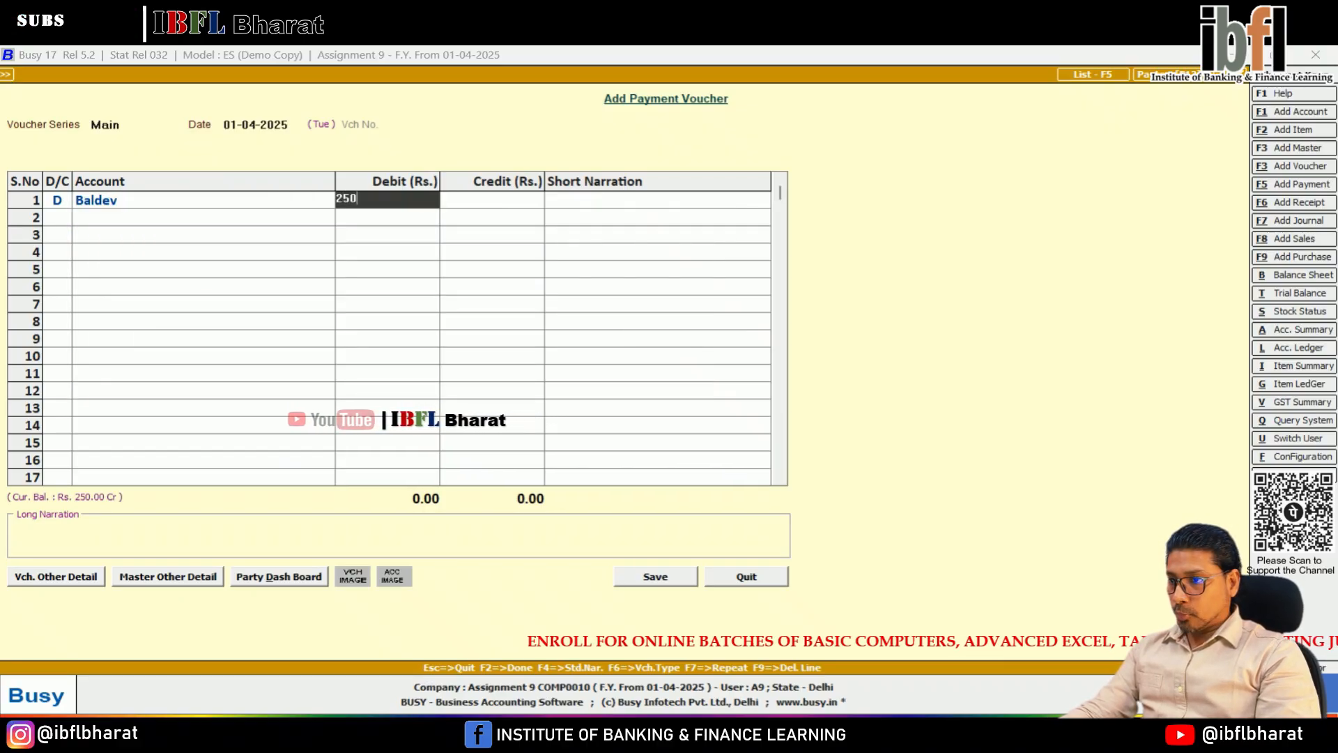
key("Return")
Step: Credit Cash with 225 on the second line of the supplier's payment voucher
key("Return")
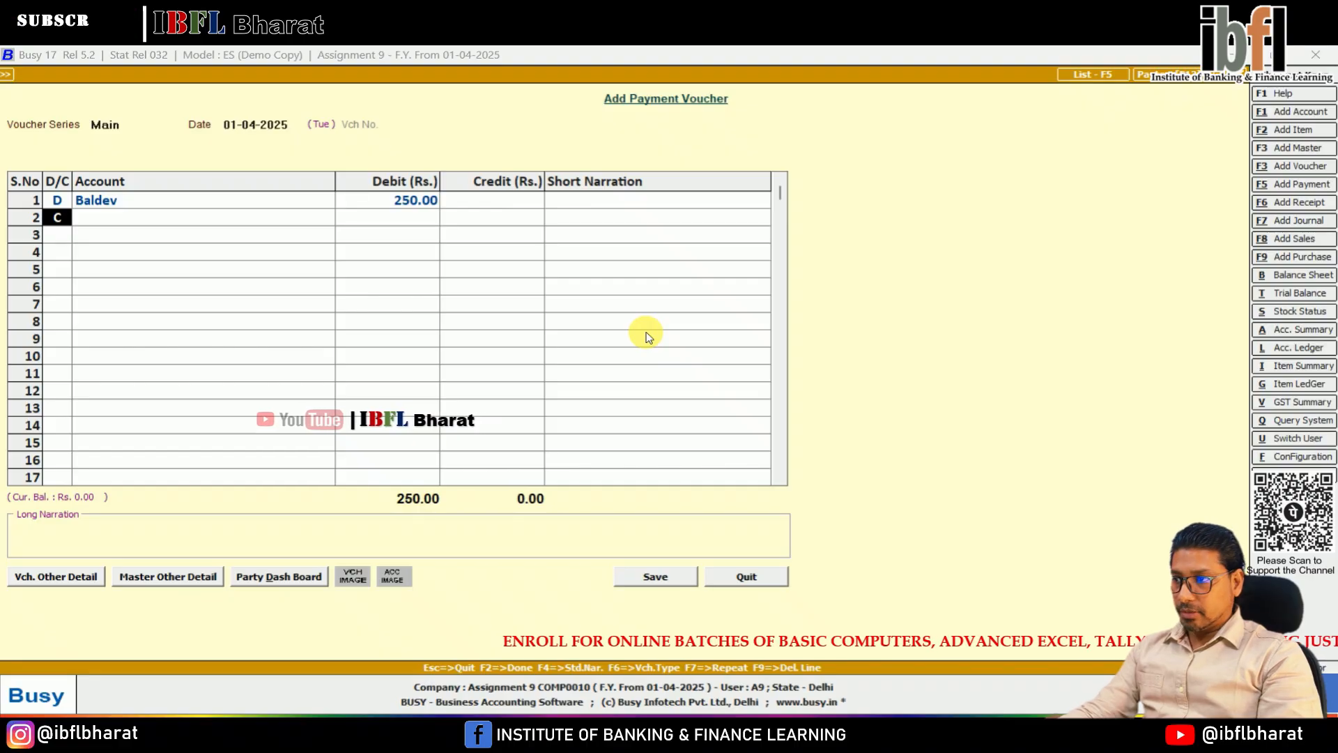
key("Return")
key("Return")
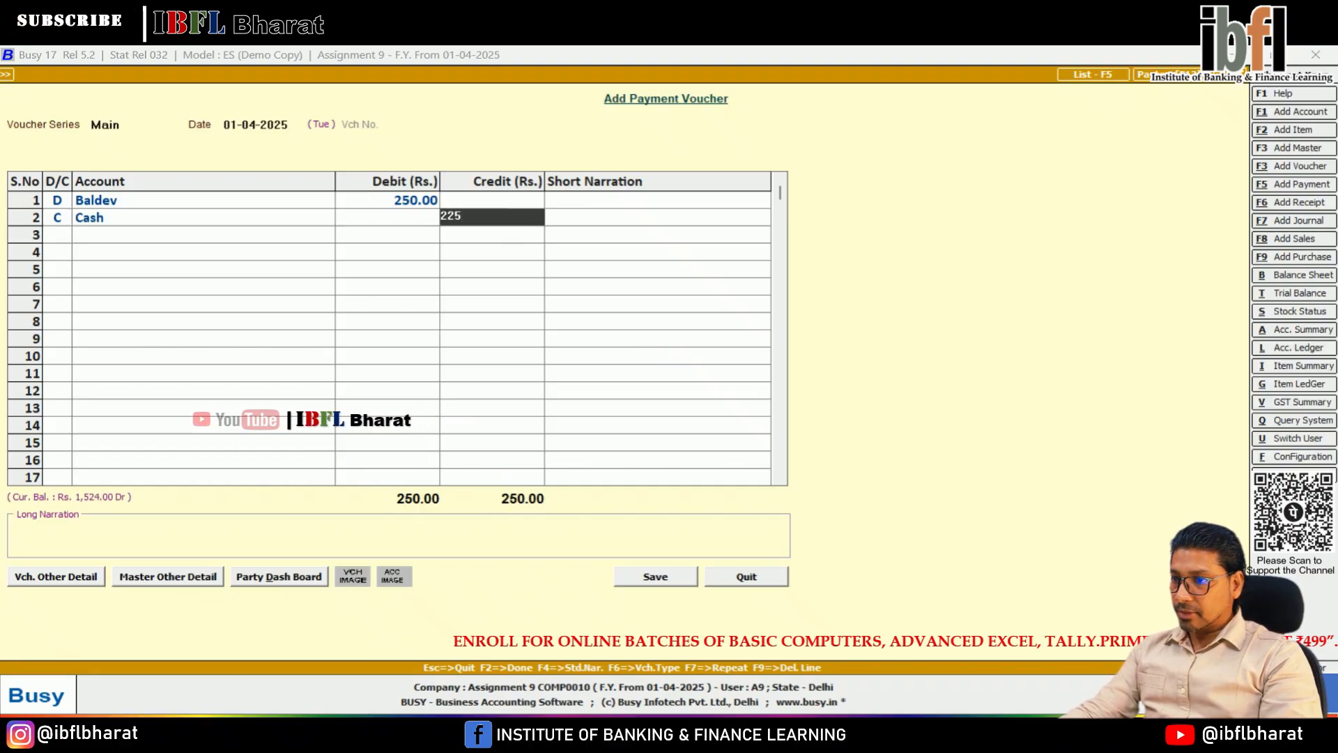
key("Return")
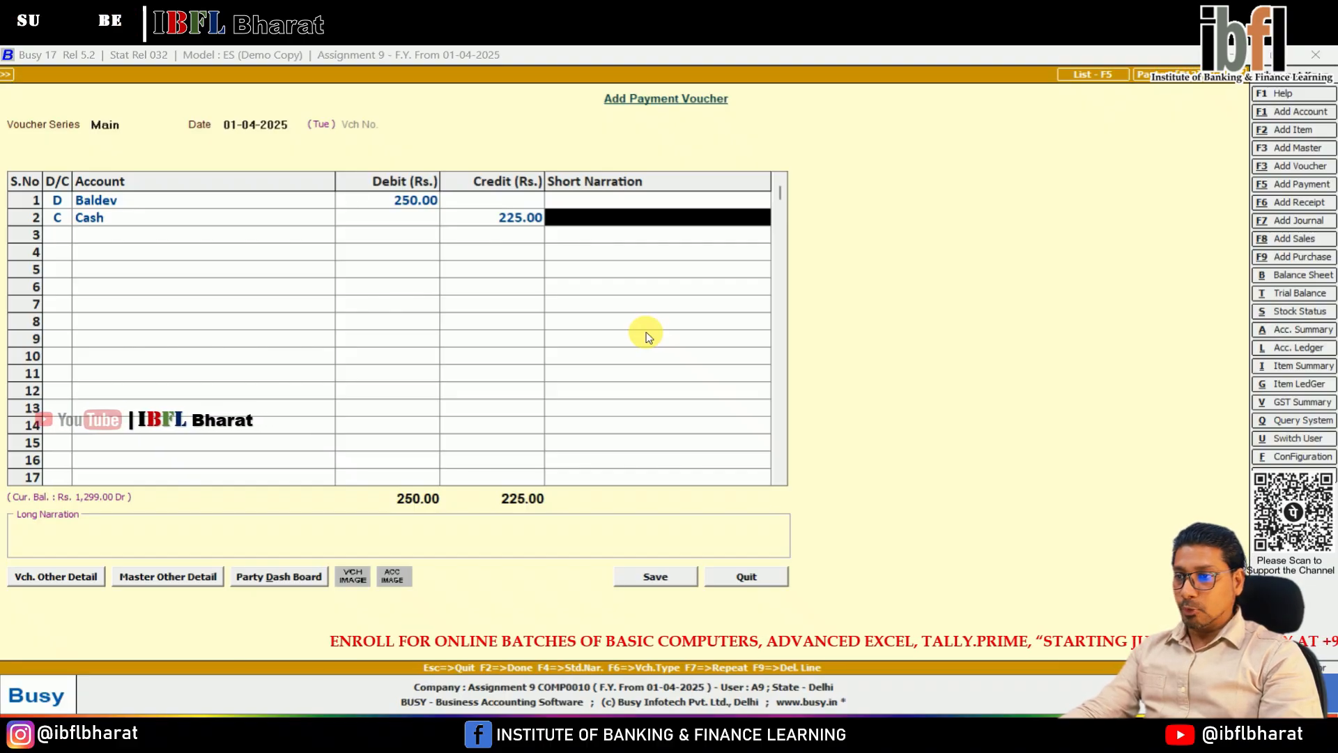
key("Return")
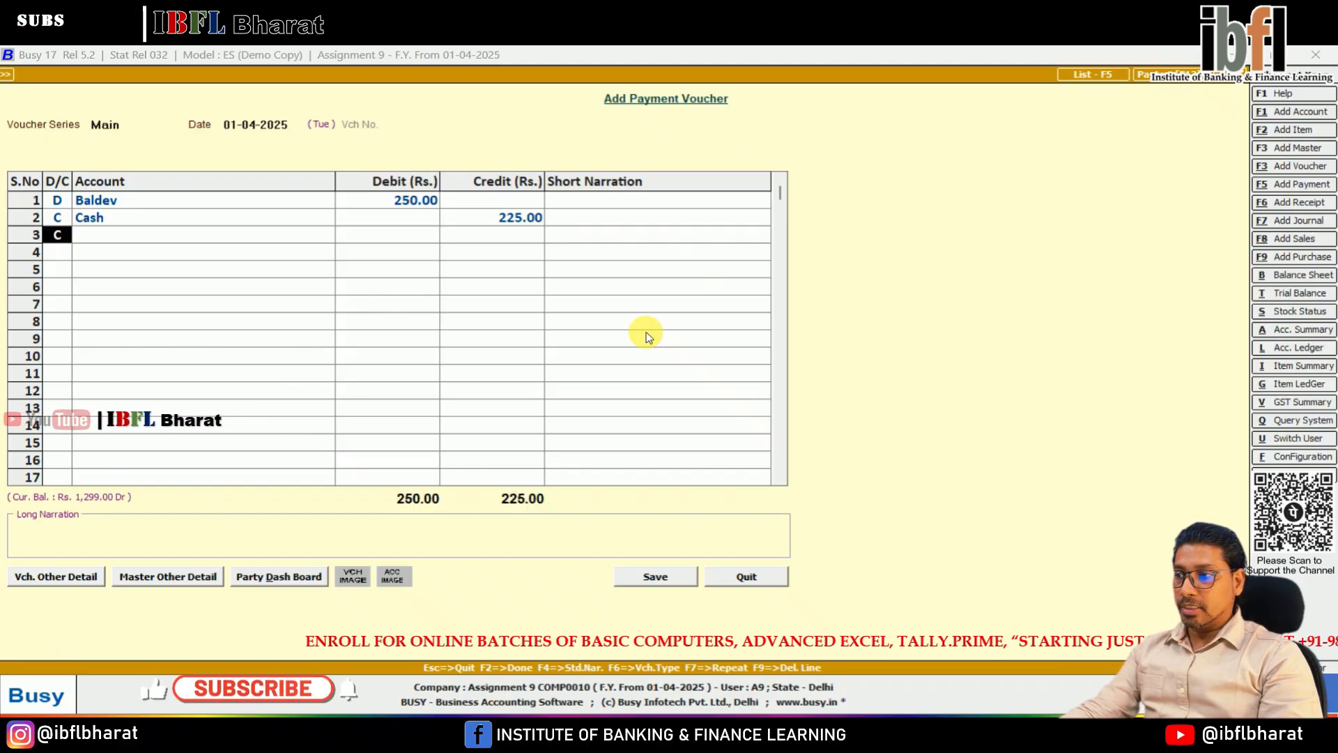
Step: Create a Discount Received account under the Income (Indirect) group from the third voucher line and save it
key("Return")
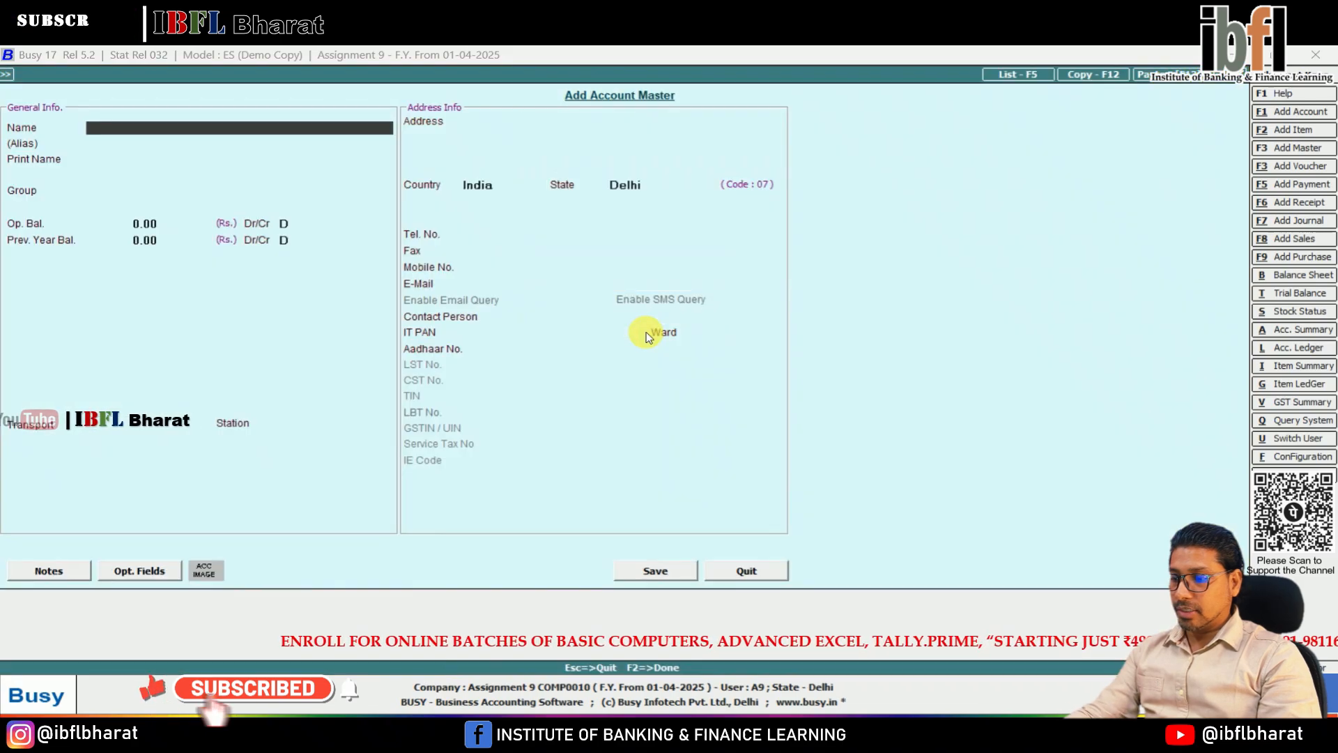
key("F3")
type("discount")
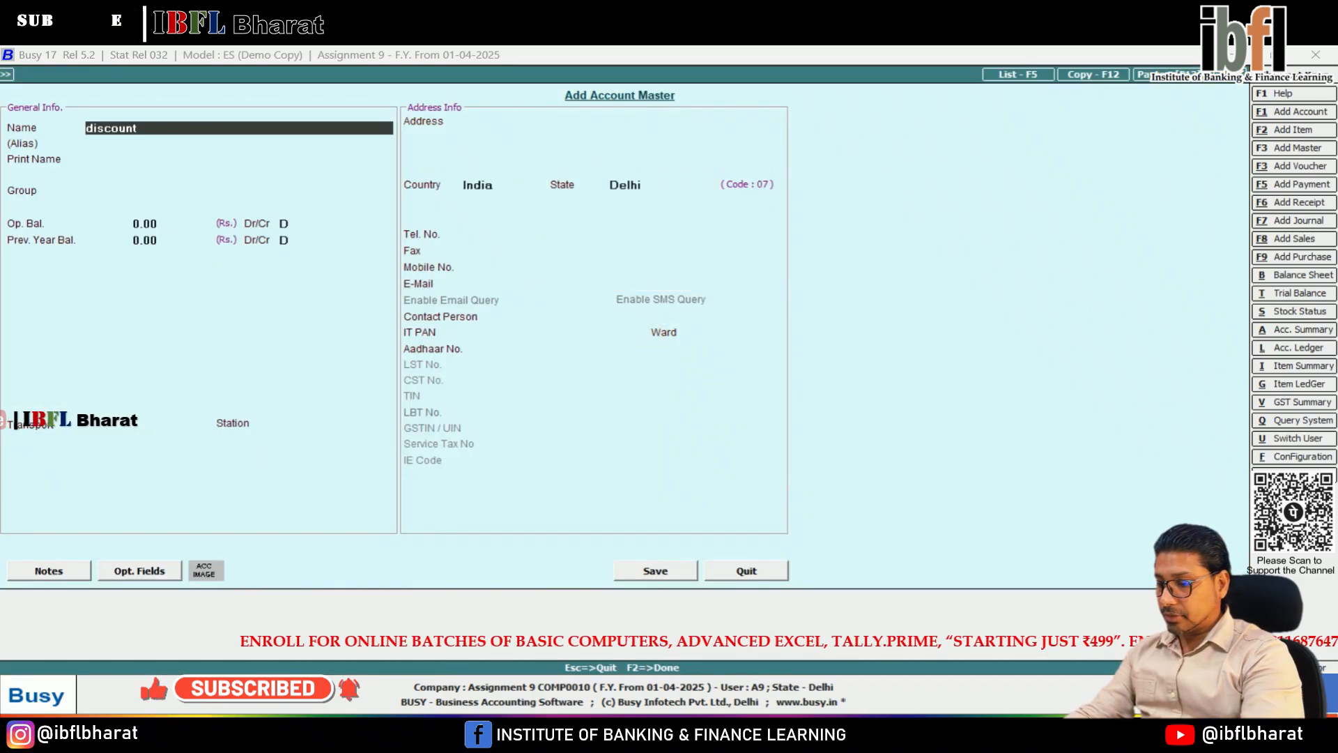
type(" received")
key("Return")
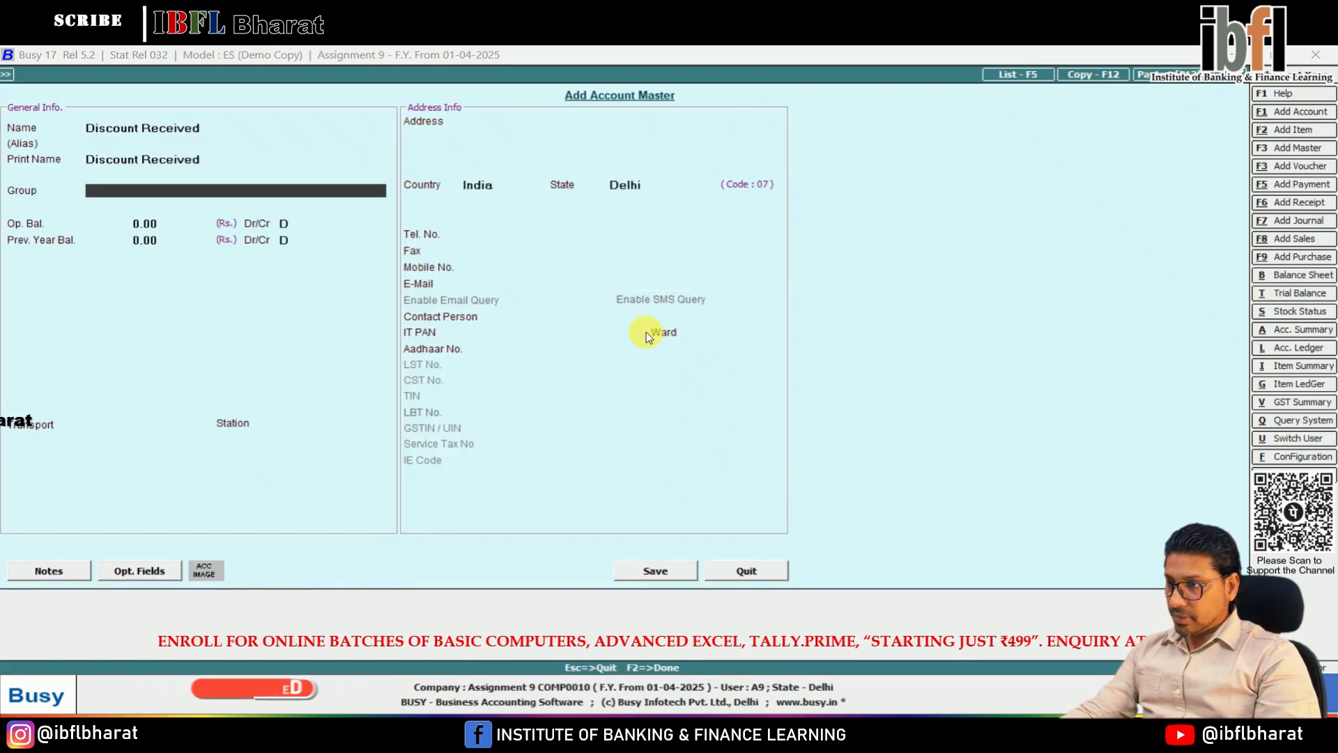
type("in")
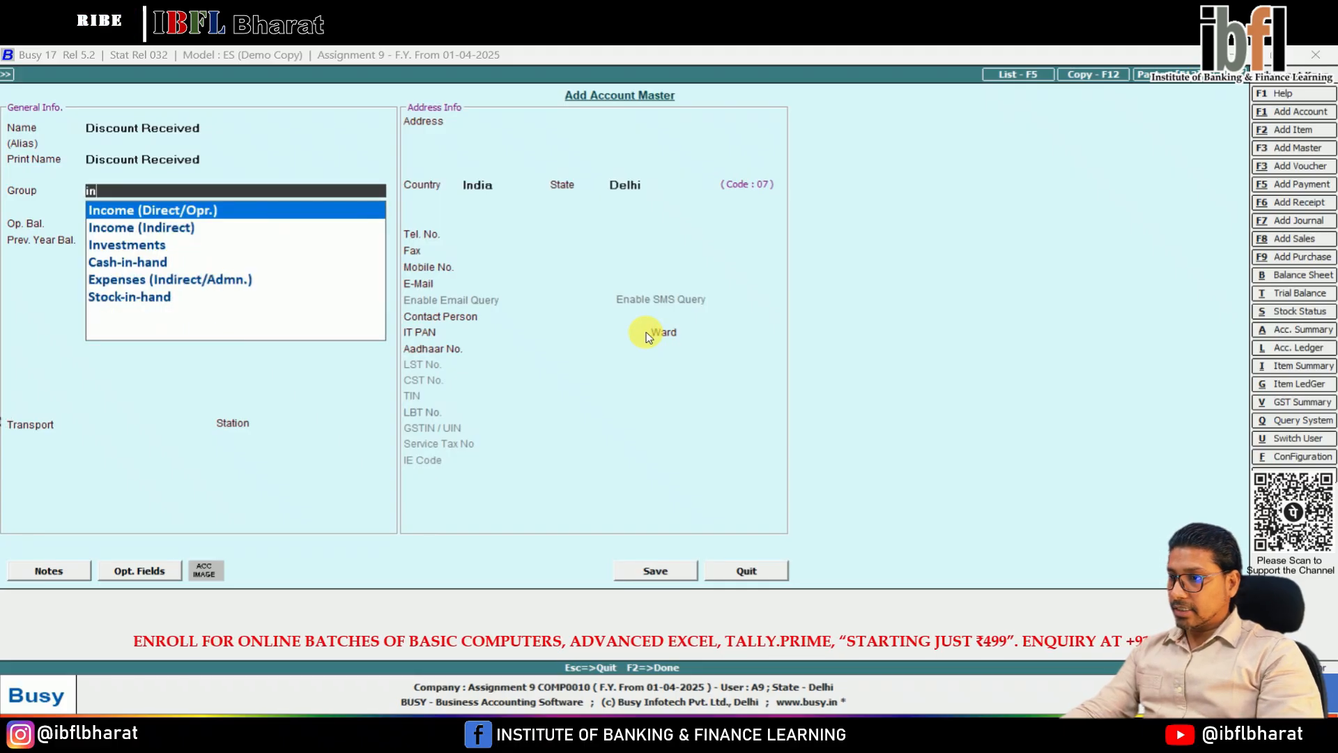
key("Down")
key("Return")
key("F2")
key("Return")
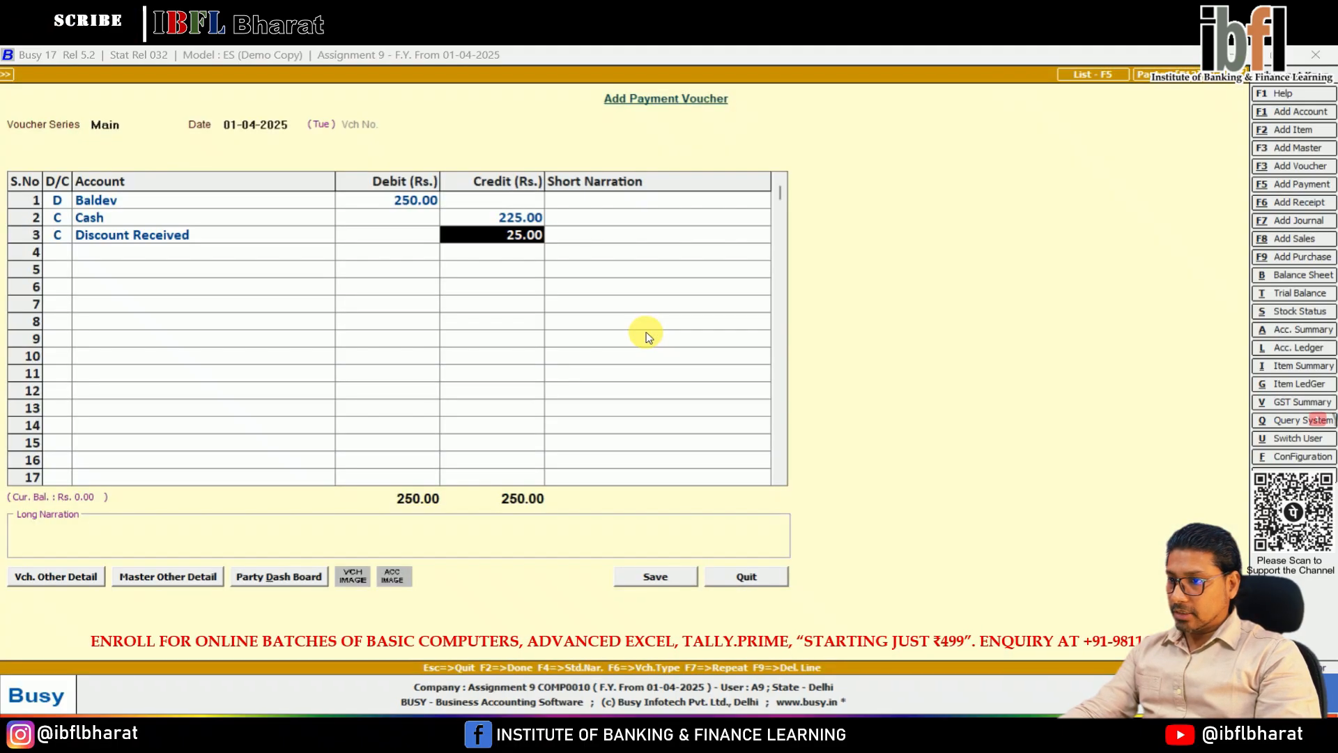
Step: Credit Discount Received with 25 and save the payment voucher, adjusting 250 against the supplier's bill BD/001
key("Return")
key("Return")
key("Return")
key("Return")
key("Return")
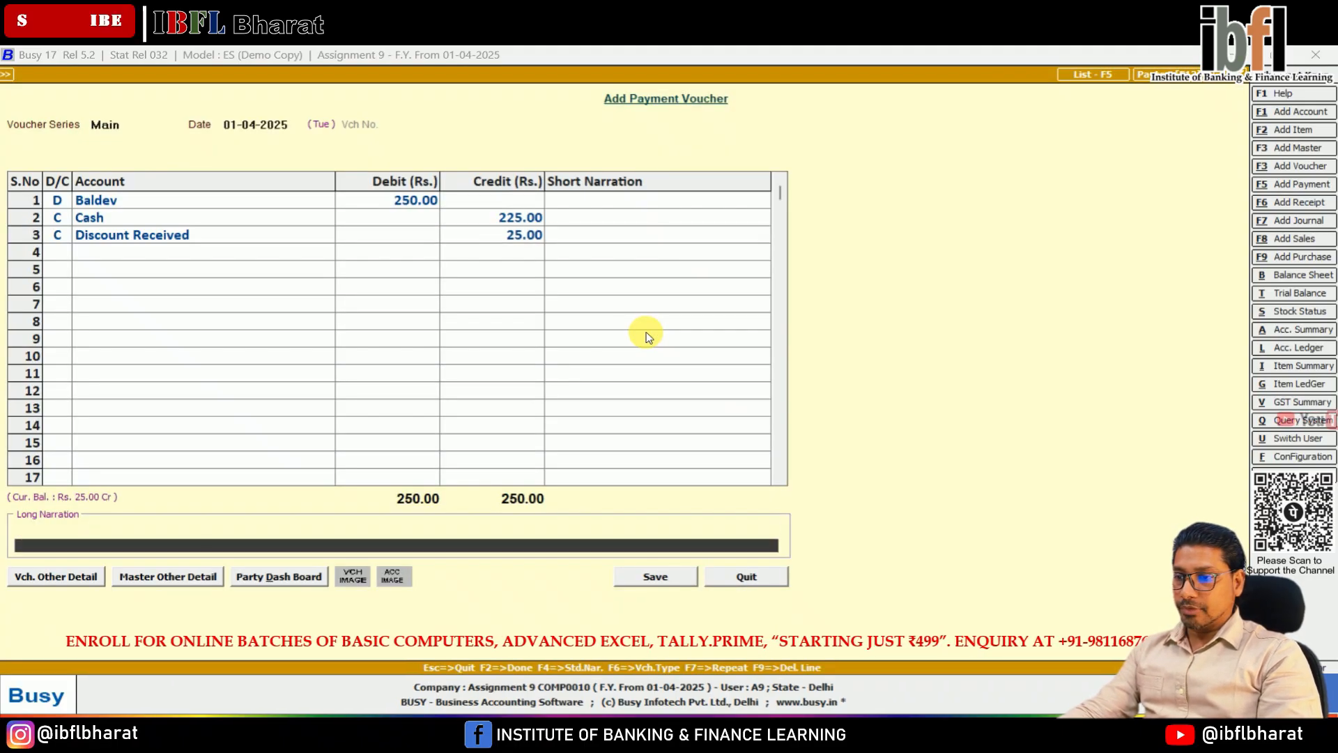
key("Return")
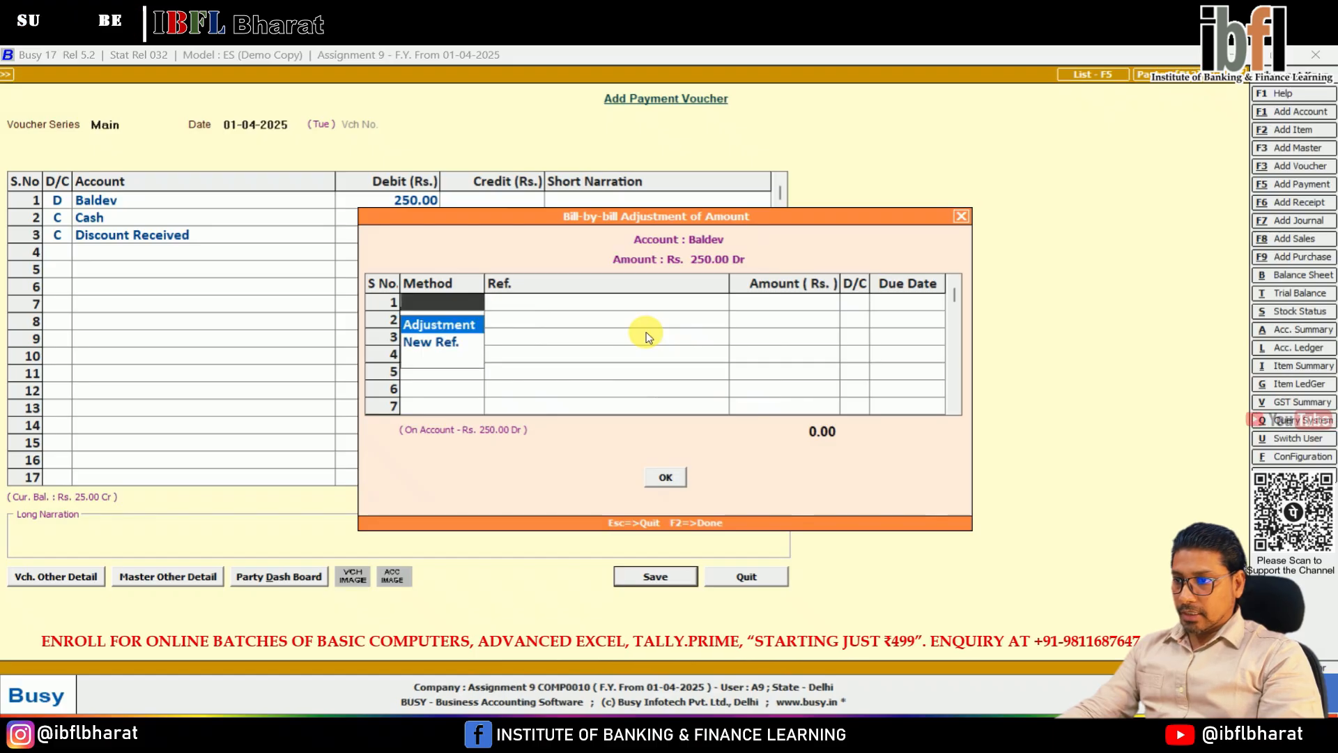
key("Return")
key("Return")
key("Return")
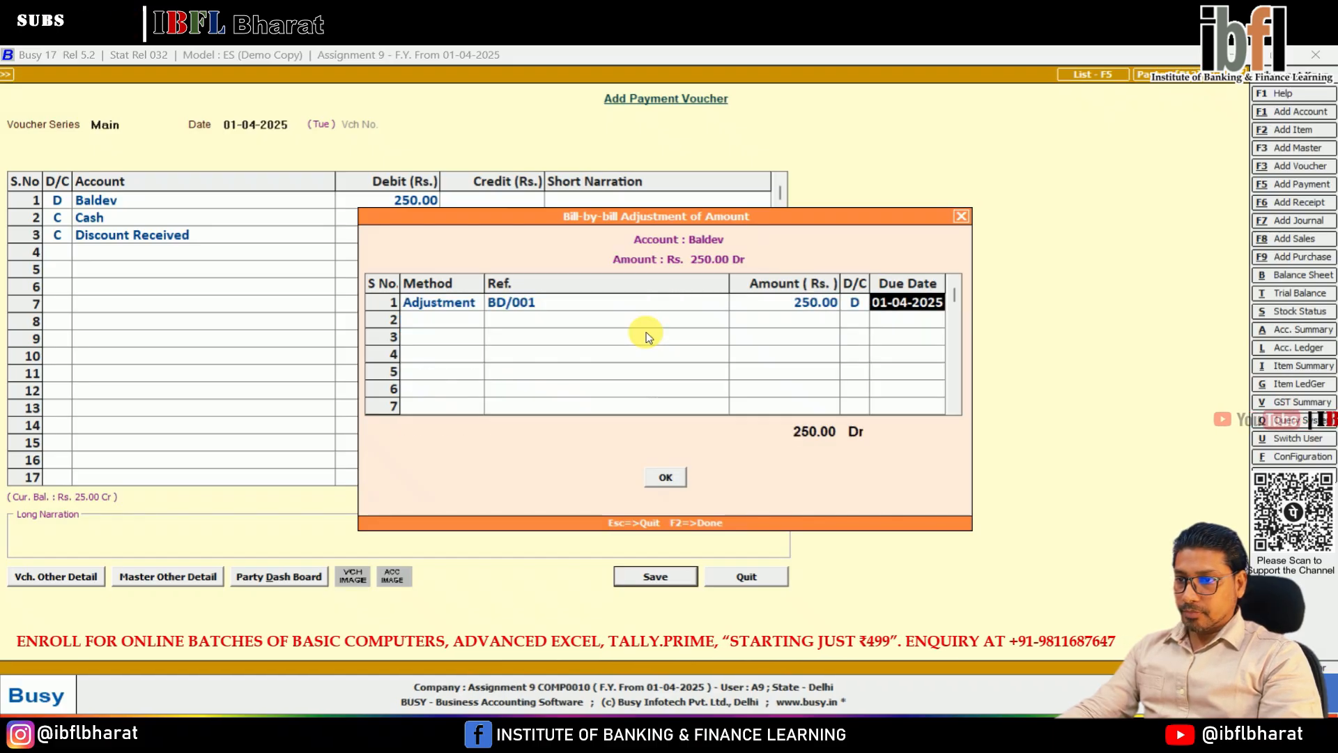
key("Return")
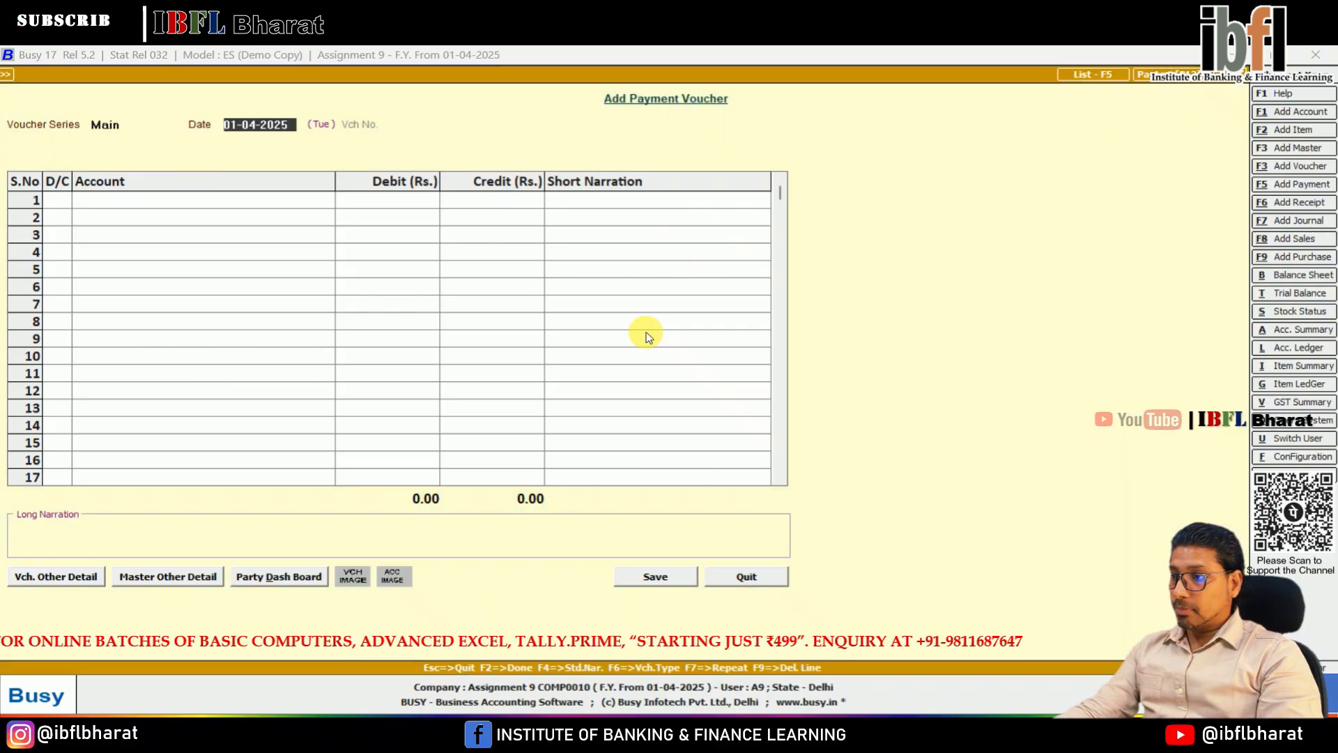
Step: Start another payment voucher dated 01-04-2025 and debit Office Maintenance Expenses with 50
key("Return")
key("Return")
type("re")
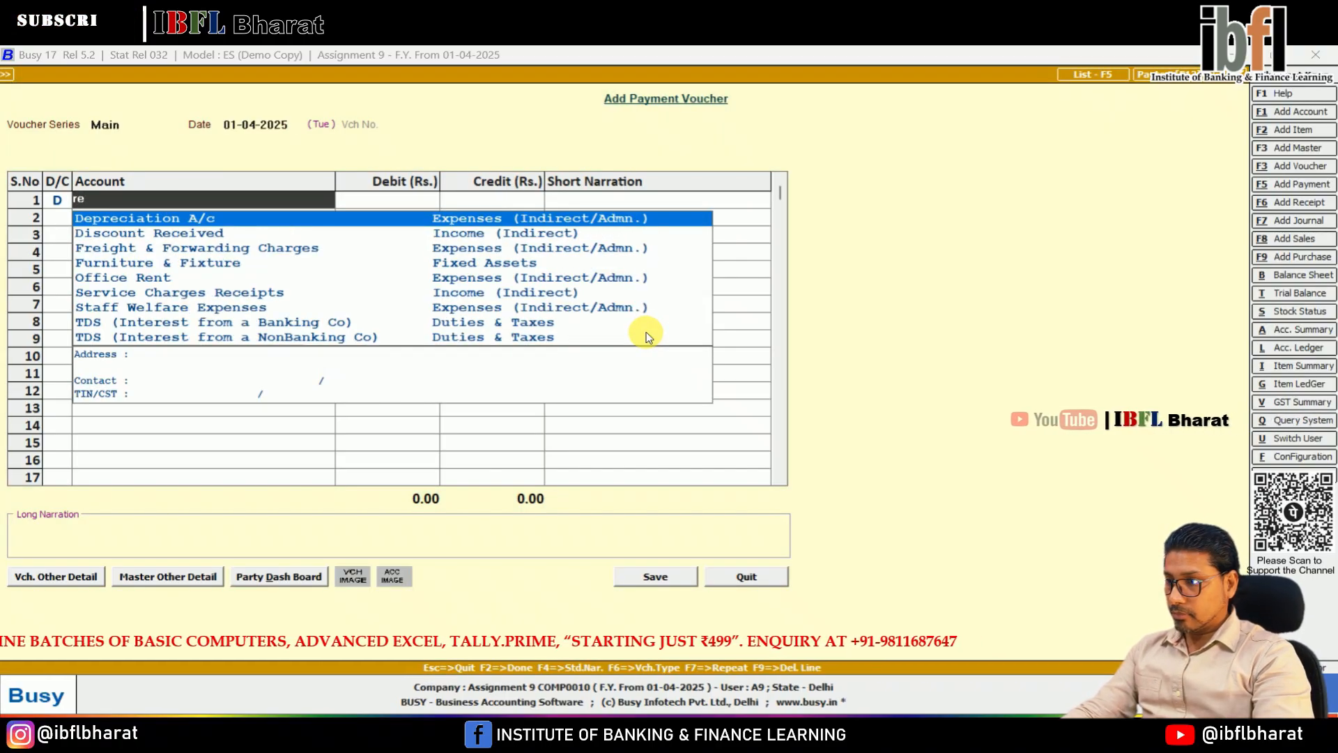
key("BackSpace")
key("BackSpace")
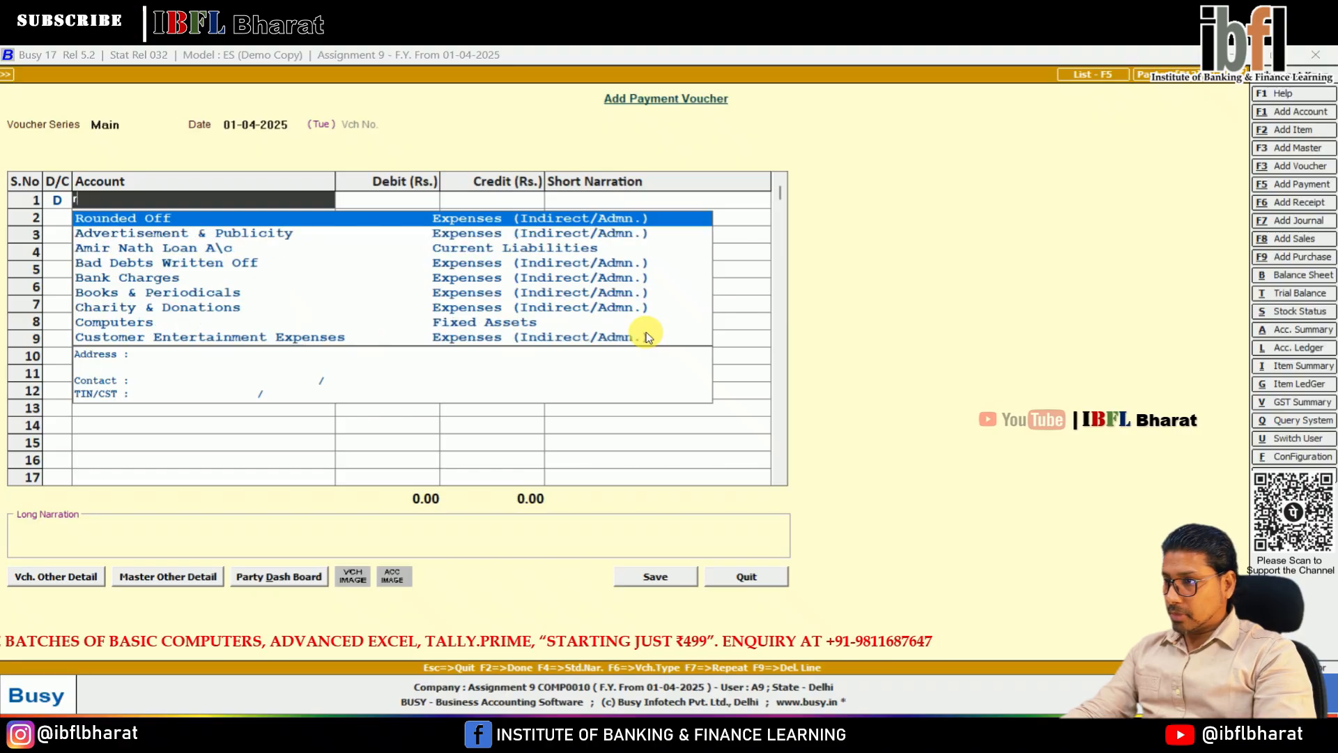
type("mai")
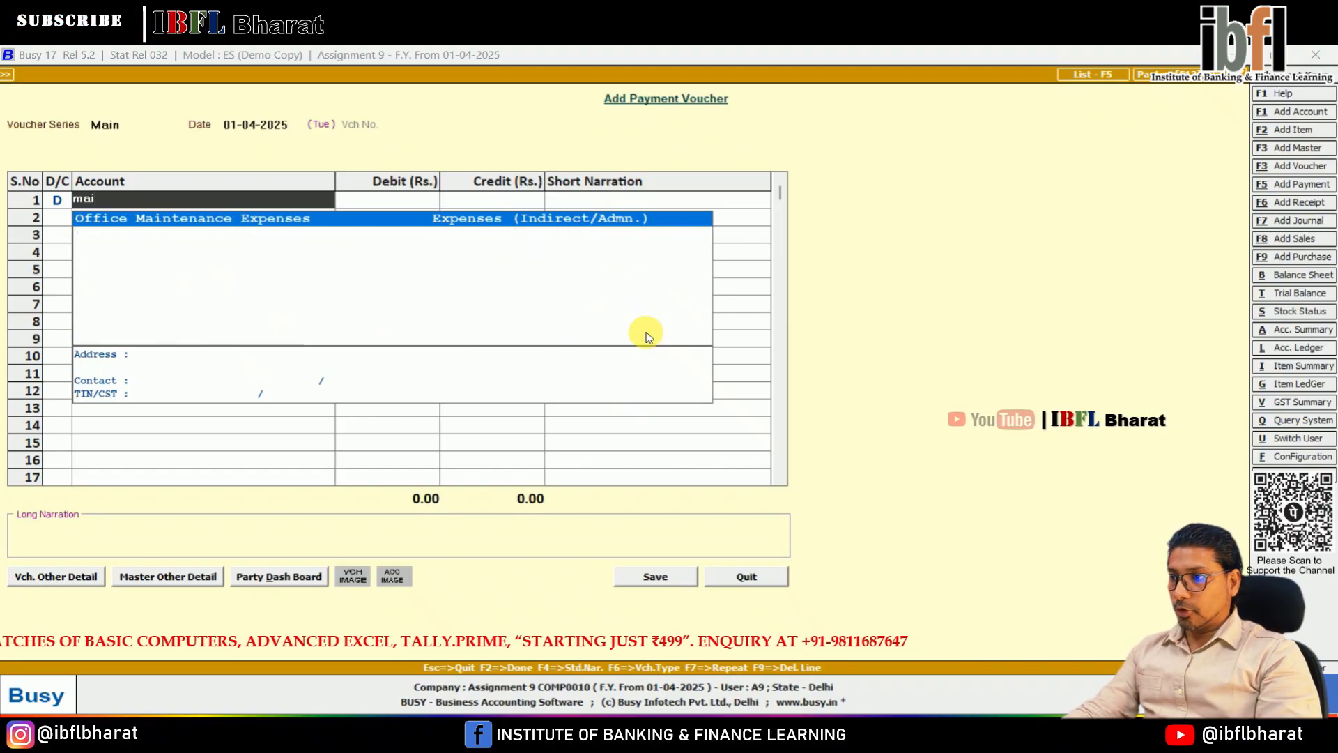
key("Return")
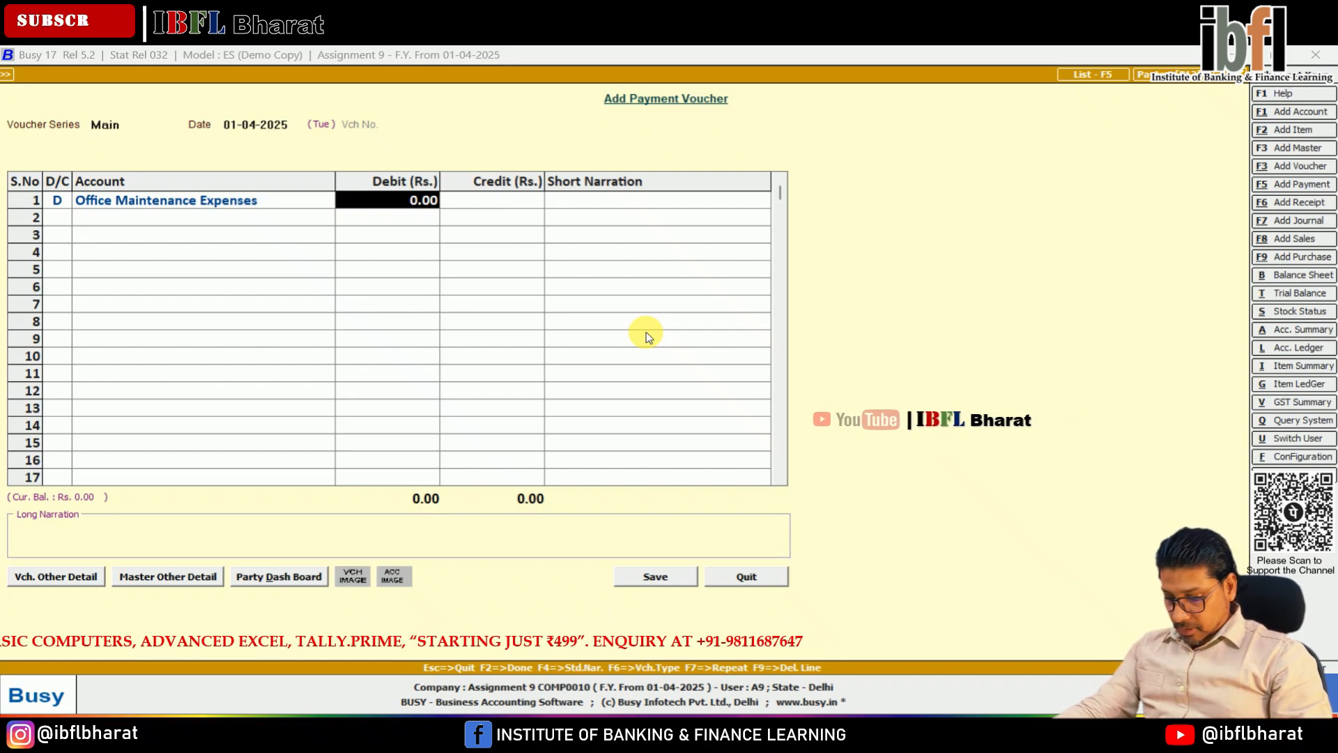
type("50")
key("Return")
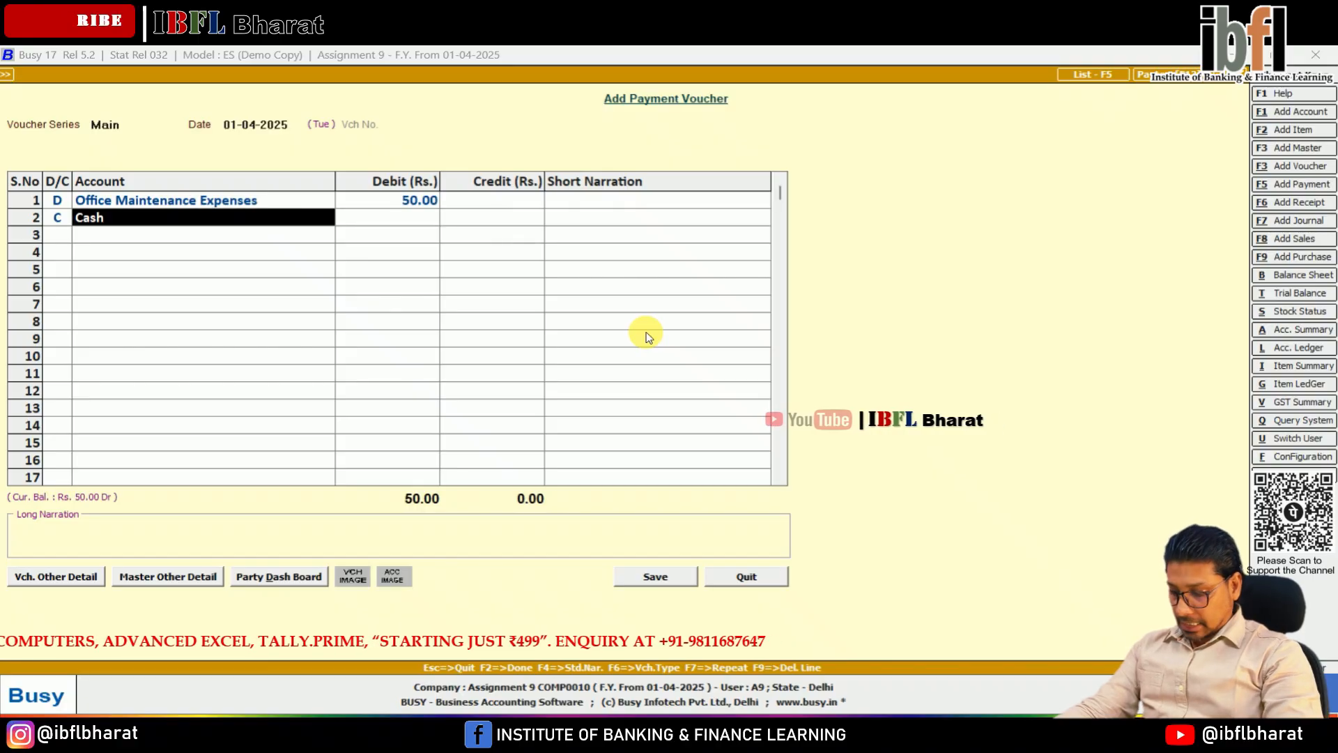
Step: Credit Cash with 50 against the office maintenance expenses and save the payment voucher without a narration
key("Return")
key("Return")
key("Return")
key("Return")
key("Return")
key("Return")
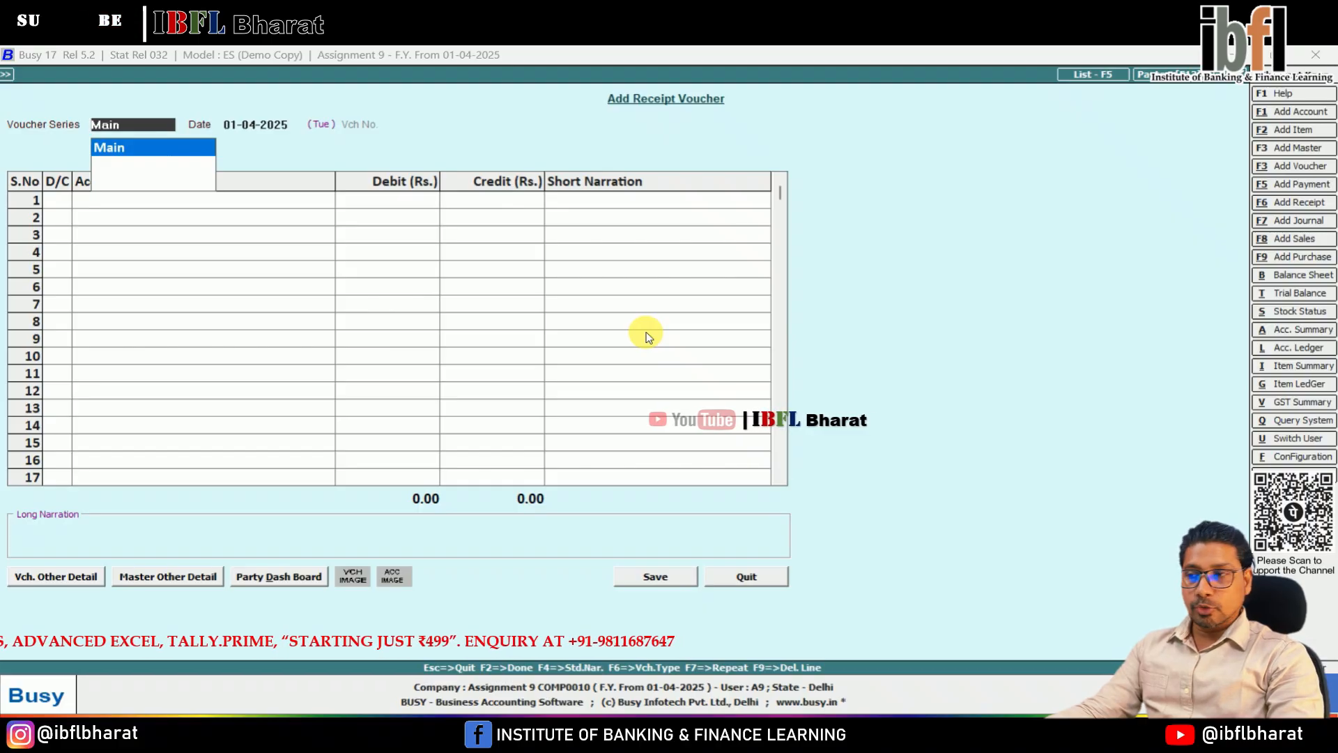
Step: Start a journal voucher in the Main series dated 01-04-2025 and debit Cash with 807
key("F7")
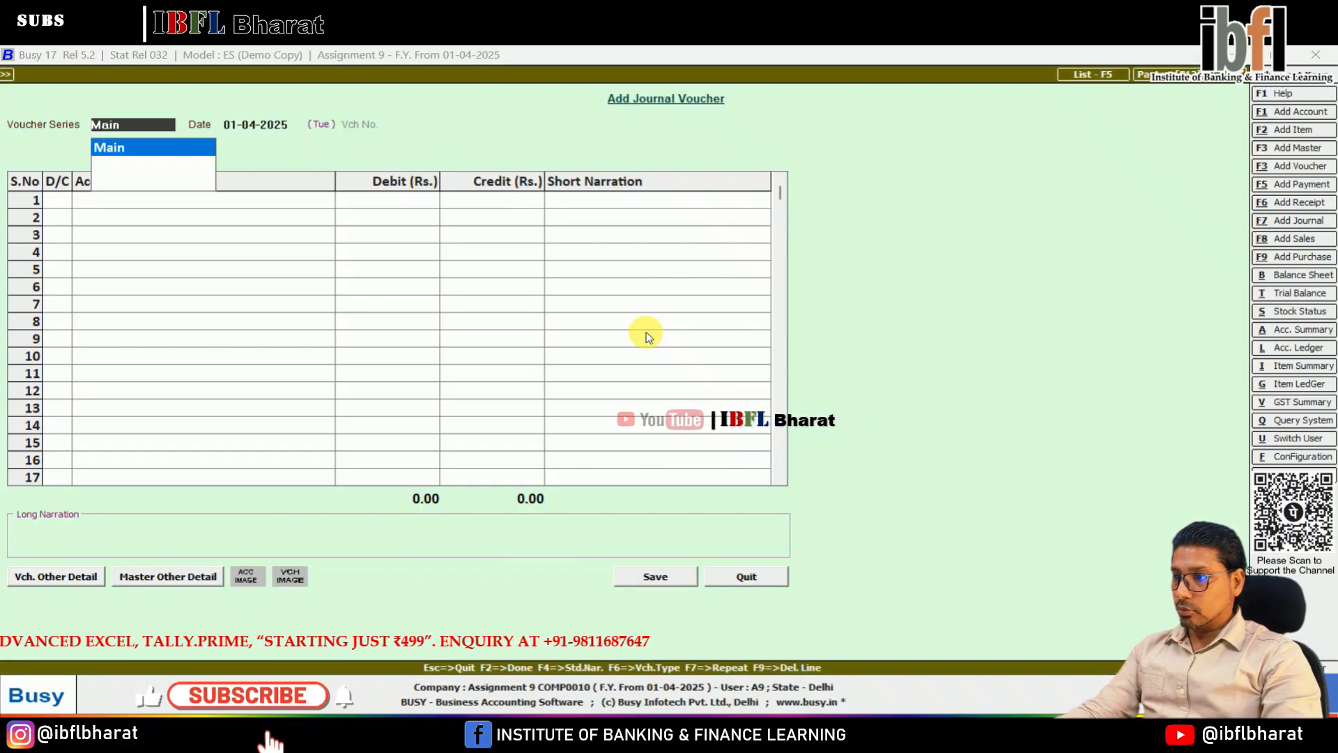
key("Return")
key("Return")
type("cash")
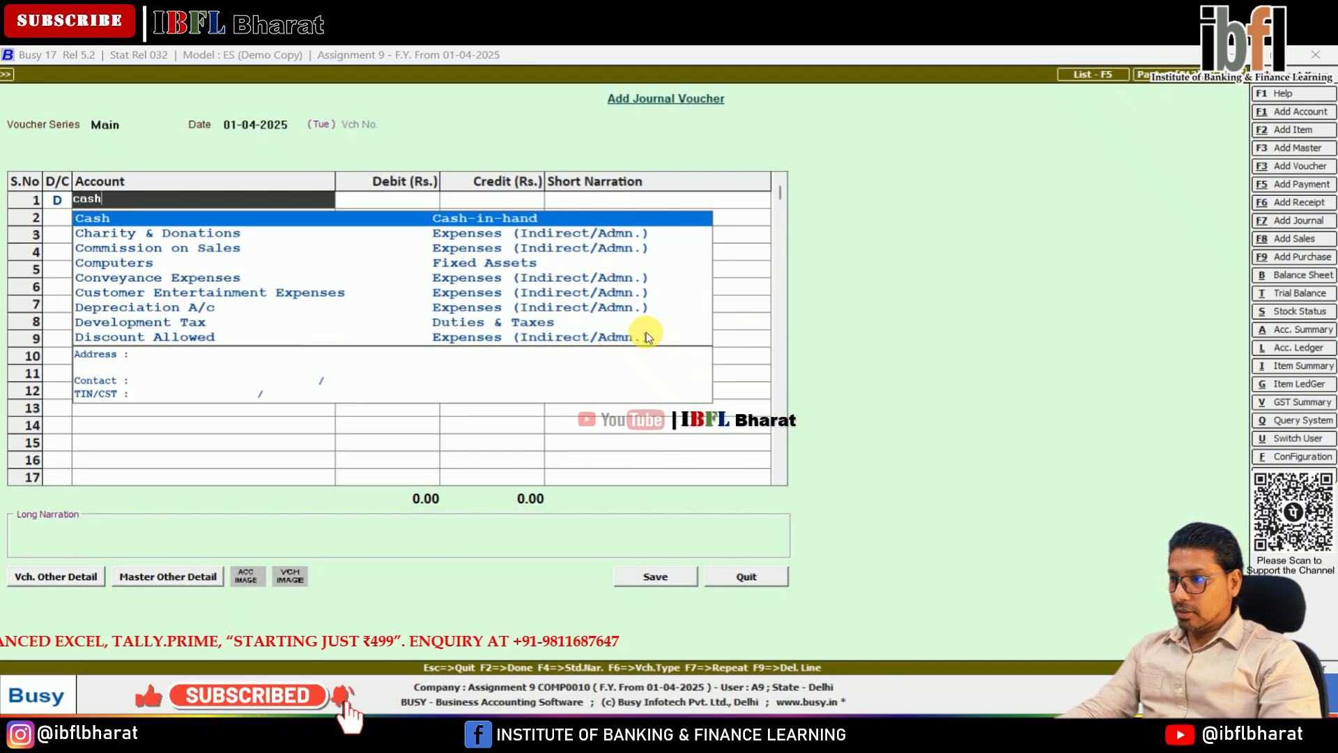
key("Return")
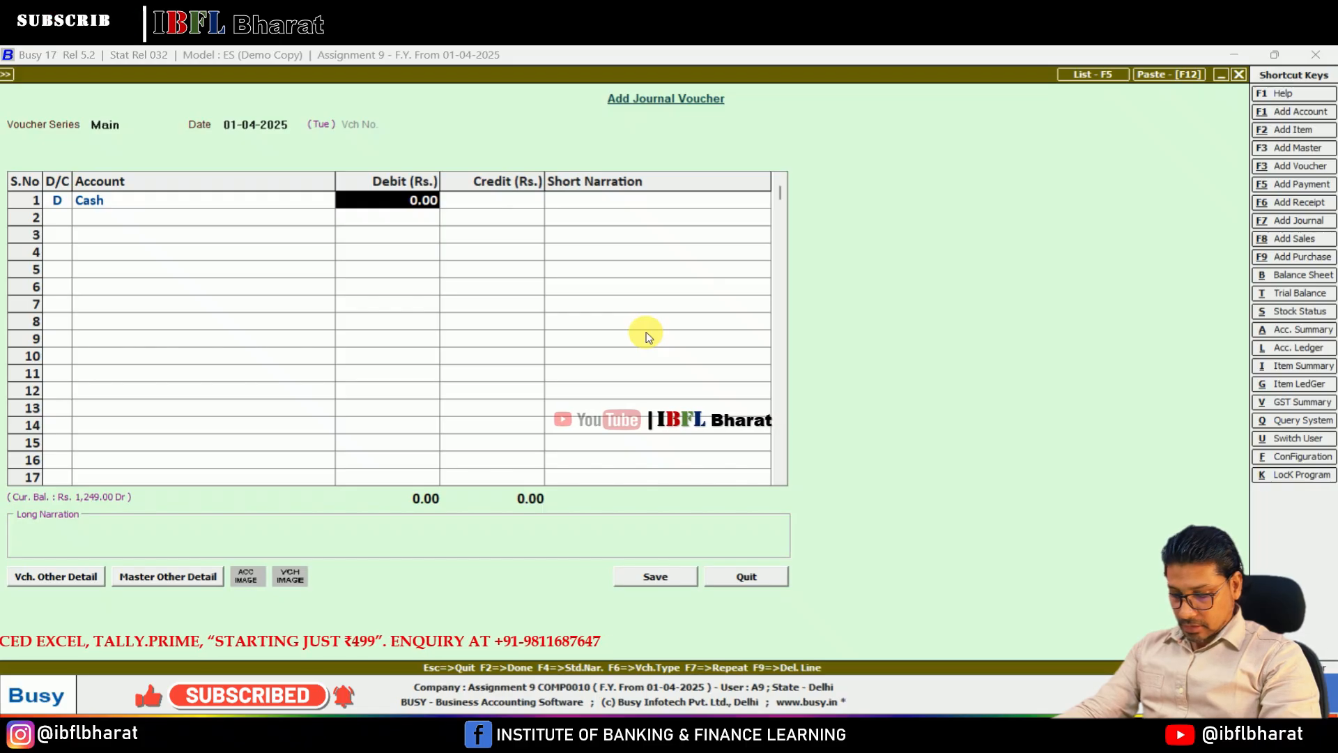
type("807")
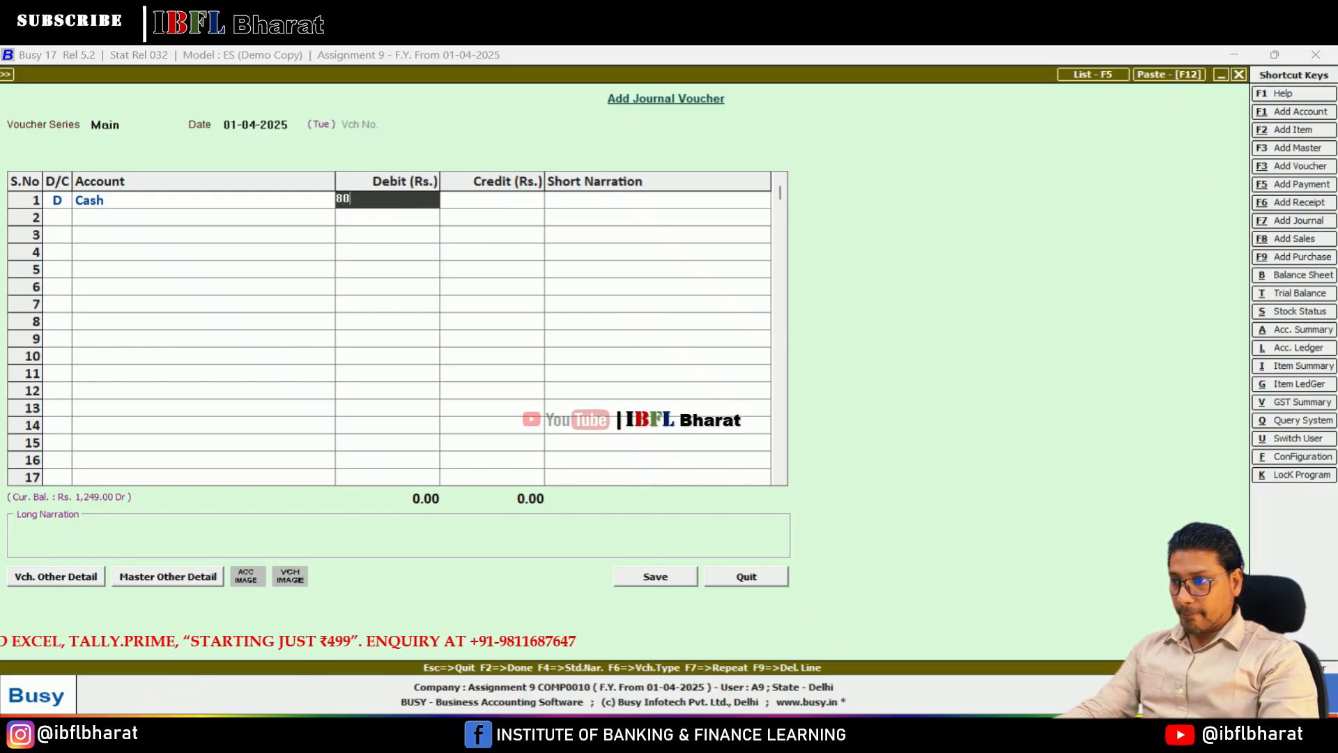
key("Return")
Step: Credit the Sales account with 807 and save the cash sale's journal voucher without a narration
key("Return")
type("sales")
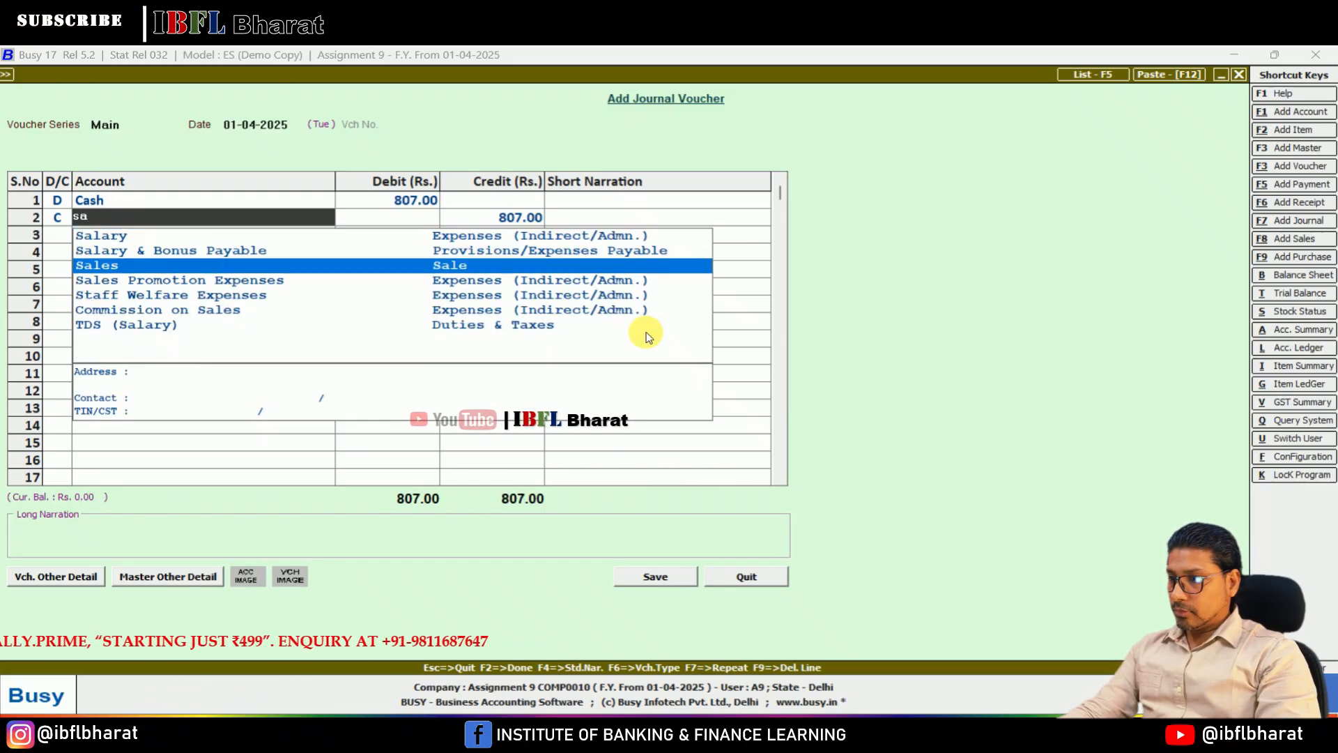
key("Return")
key("Return")
key("Return")
key("Return")
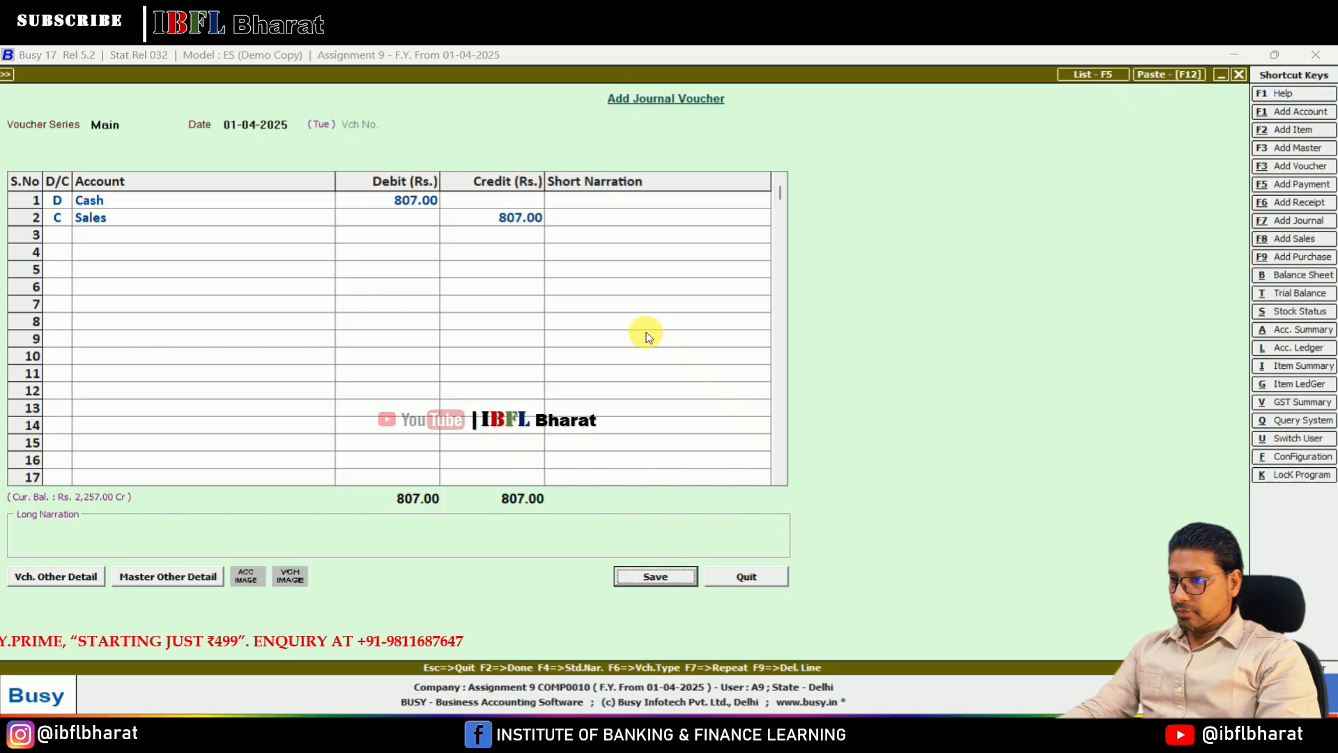
Step: Start a payment voucher in the Main series dated 01-04-2025 and search the debit accounts for general expenses
key("F6")
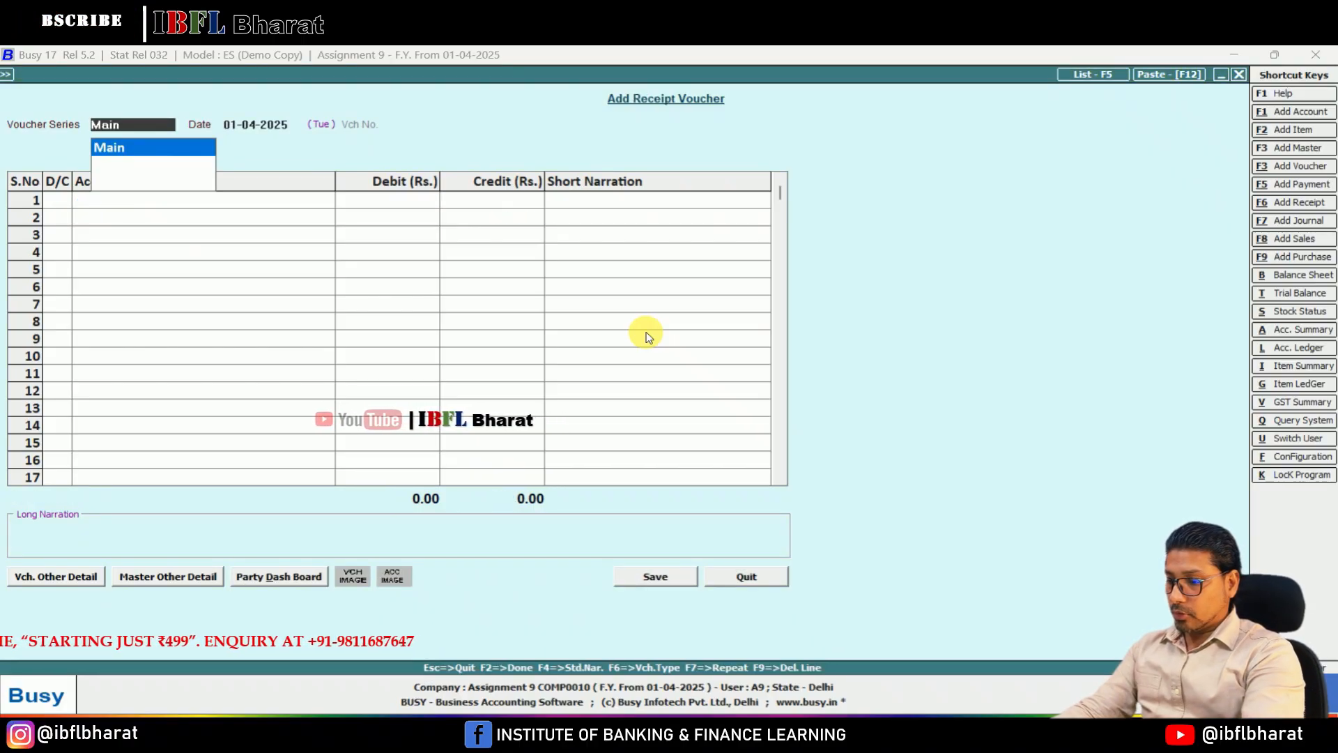
key("F5")
key("Return")
key("Return")
key("Return")
type("ge")
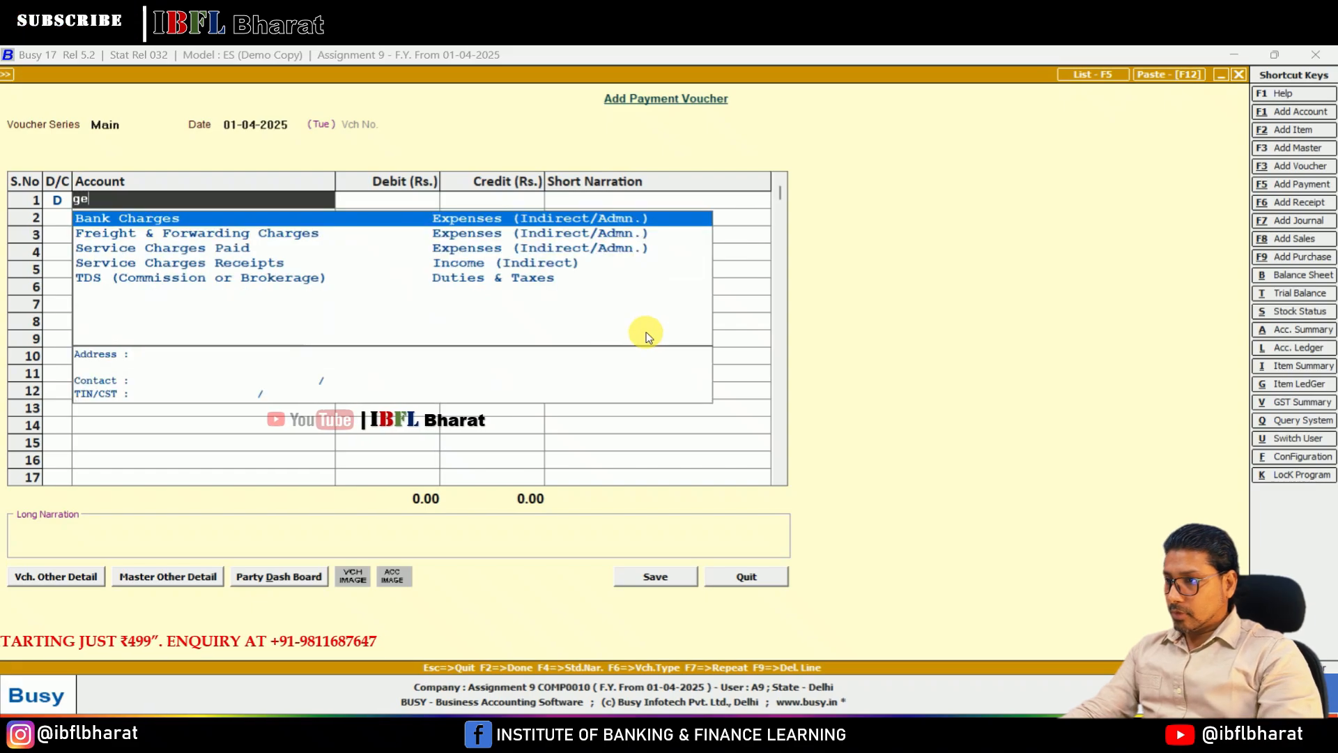
key("Down")
key("Down")
key("Down")
key("Down")
key("Up")
key("Up")
key("Up")
key("Up")
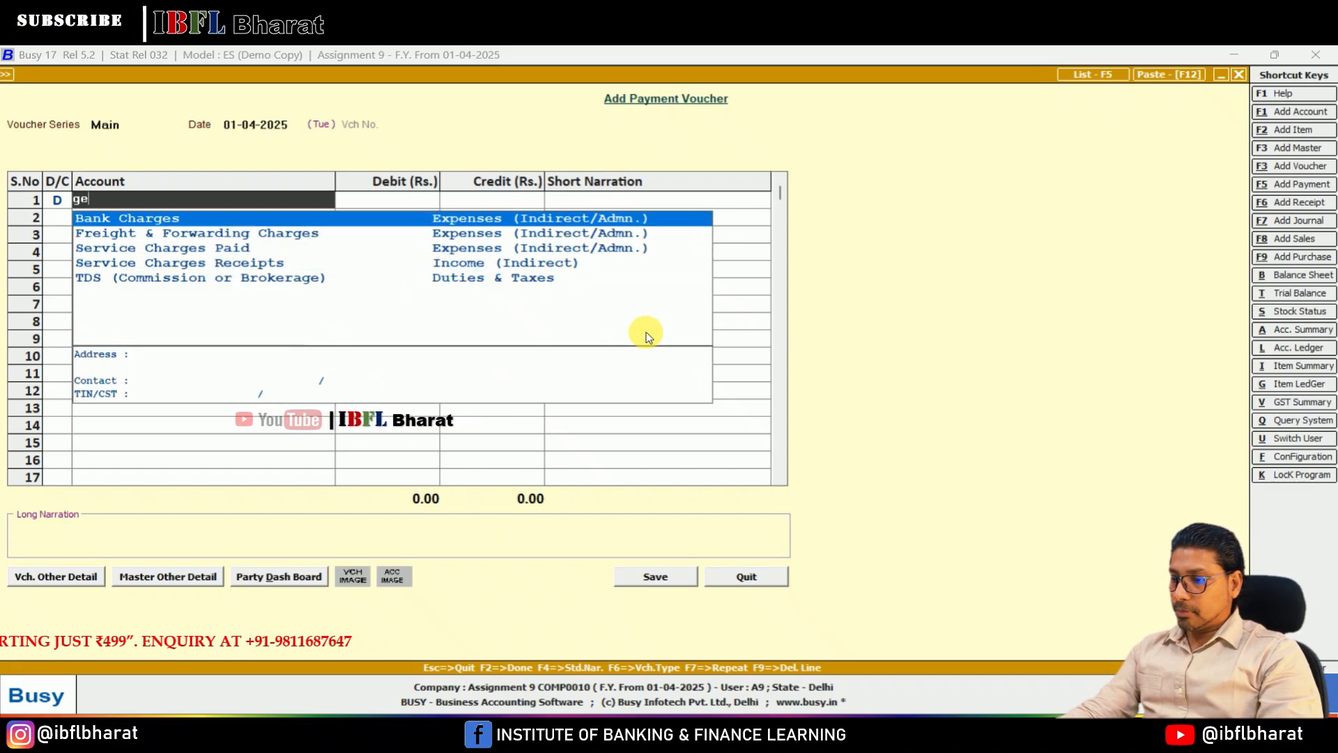
Step: Create the account General Exp under the group Expenses (Indirect/Admn.) and use it as the payment voucher's debit account
key("F3")
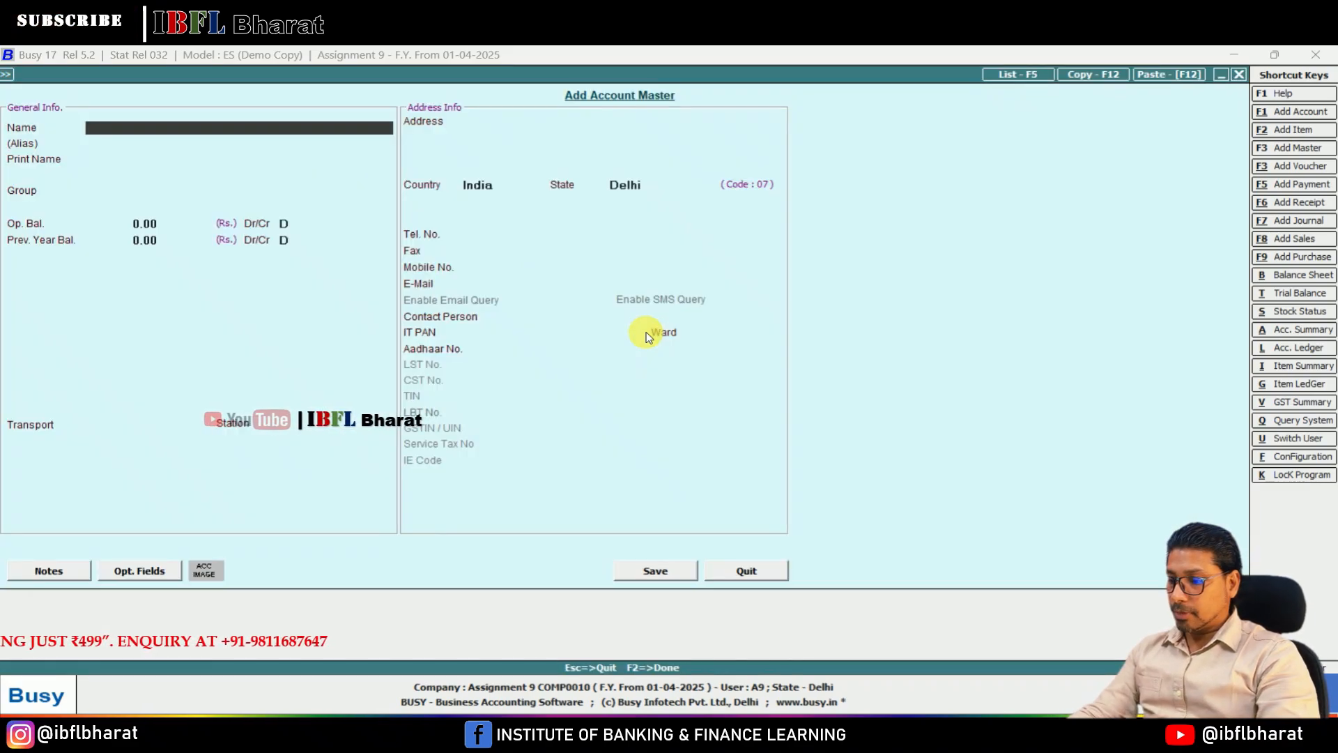
type("neral Exp")
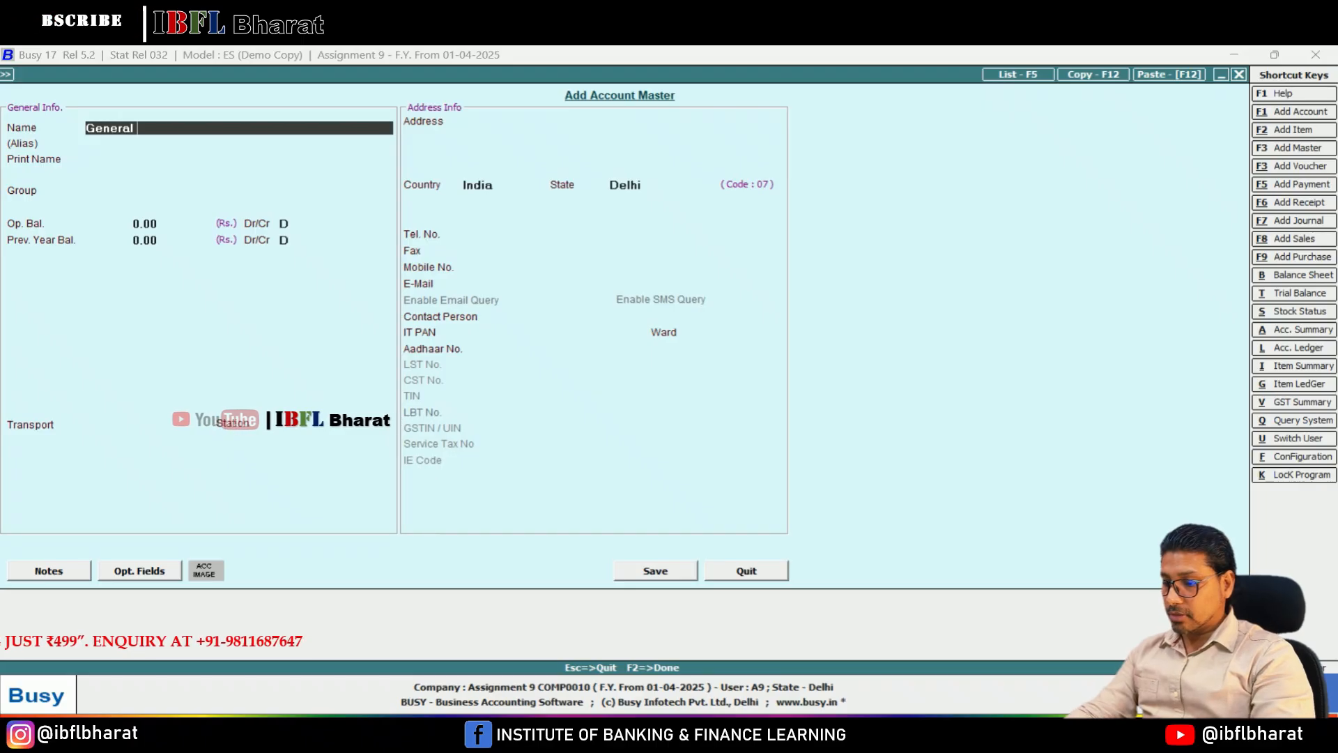
key("Return")
key("Return")
key("Return")
type("ind")
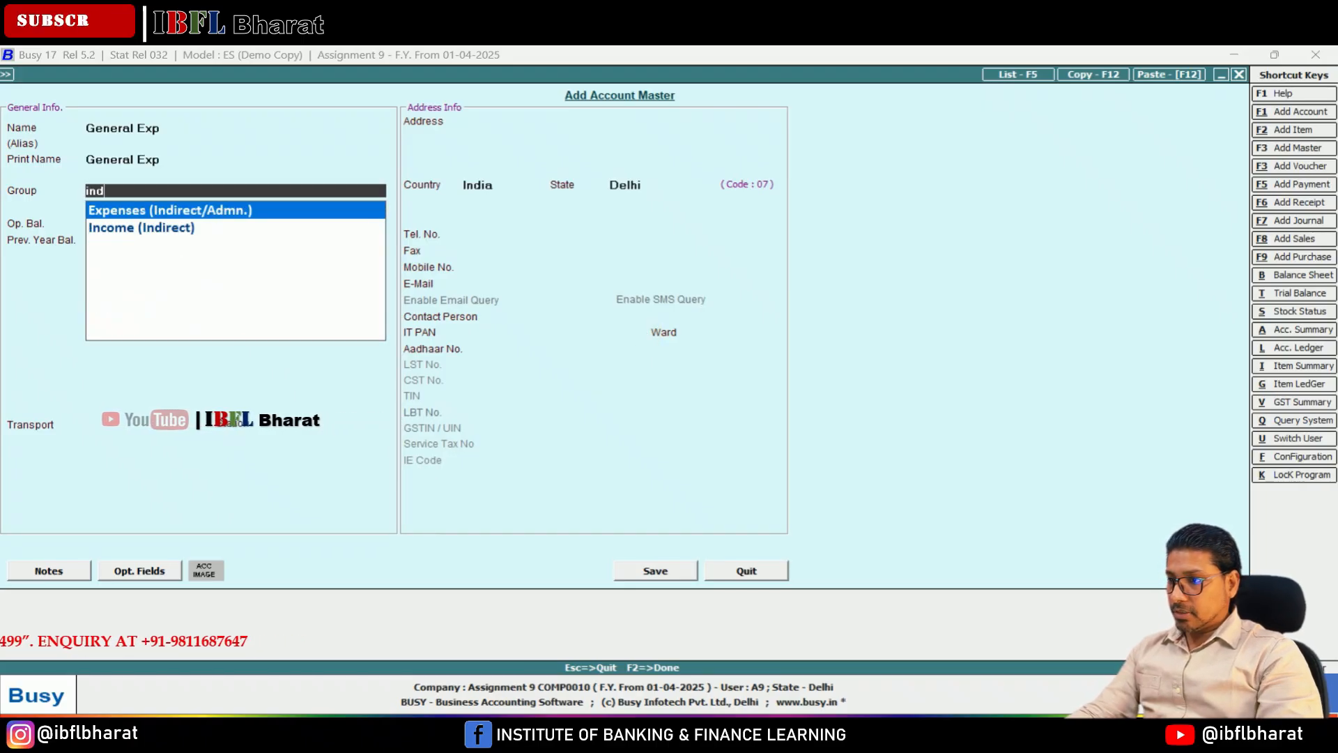
key("Down")
key("Up")
key("Return")
key("F2")
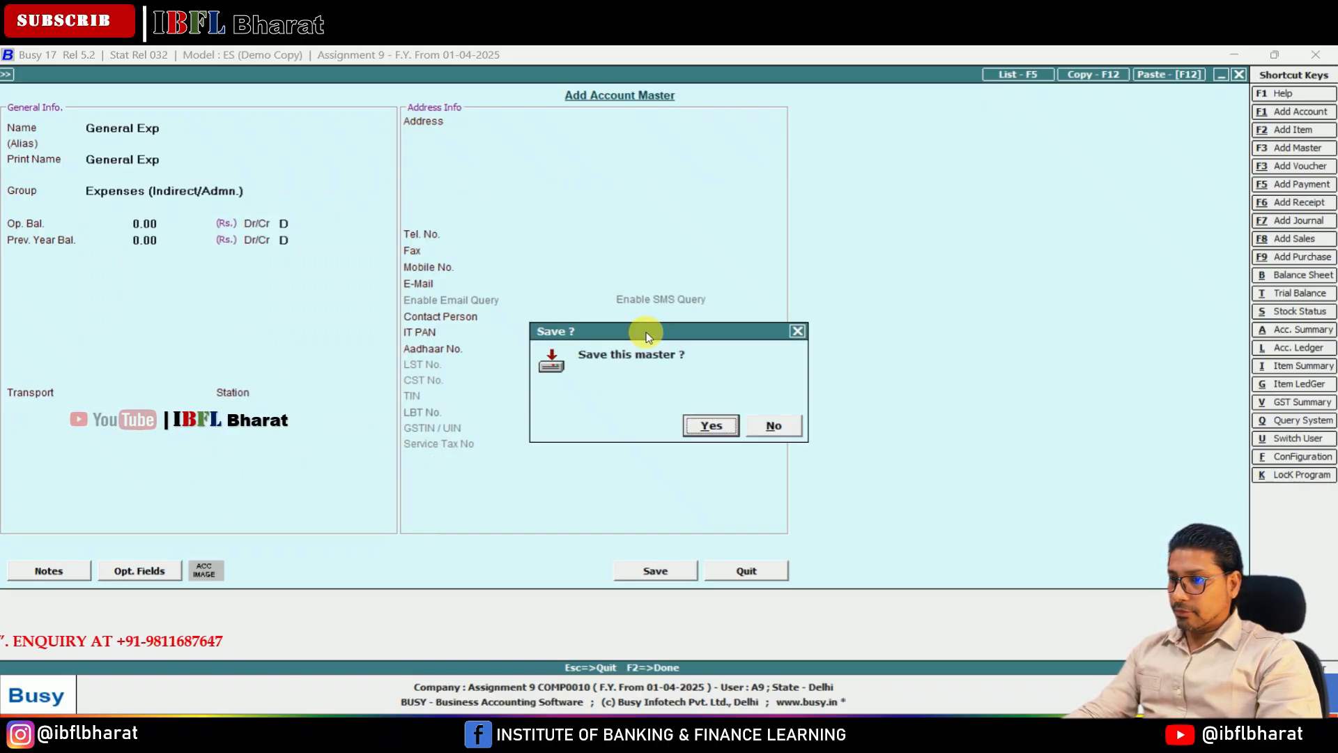
key("Return")
key("Return")
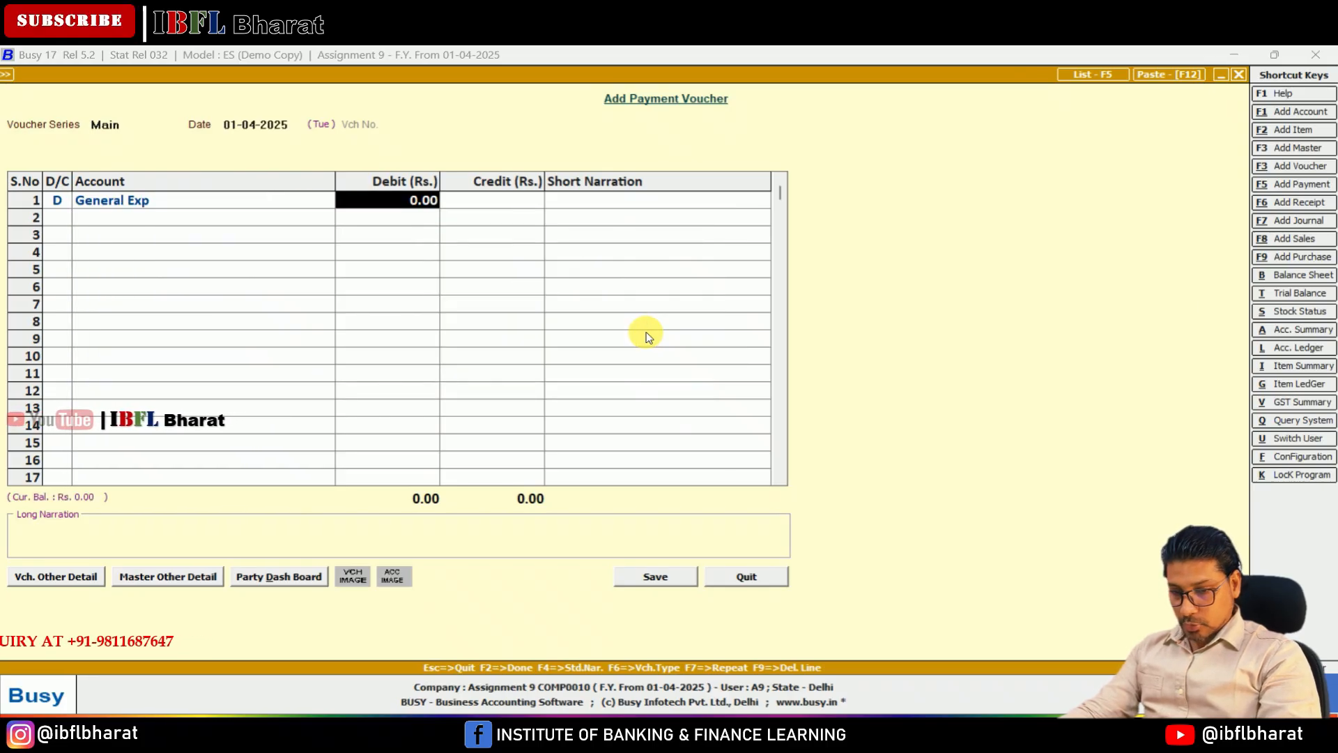
Step: Debit General Exp with 26, credit Cash with the same amount, and save the payment voucher without a narration
type("26")
key("Return")
key("Return")
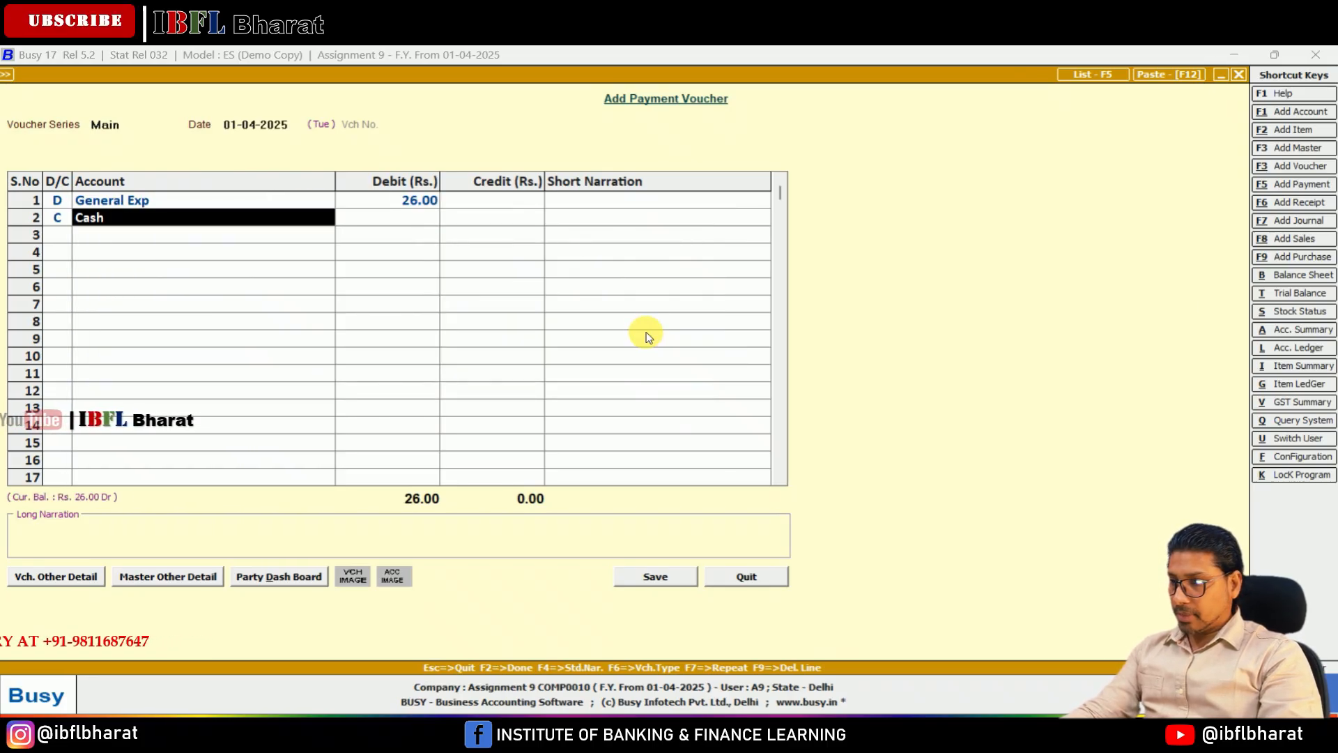
key("Return")
key("Return")
key("Return")
key("Return")
key("Return")
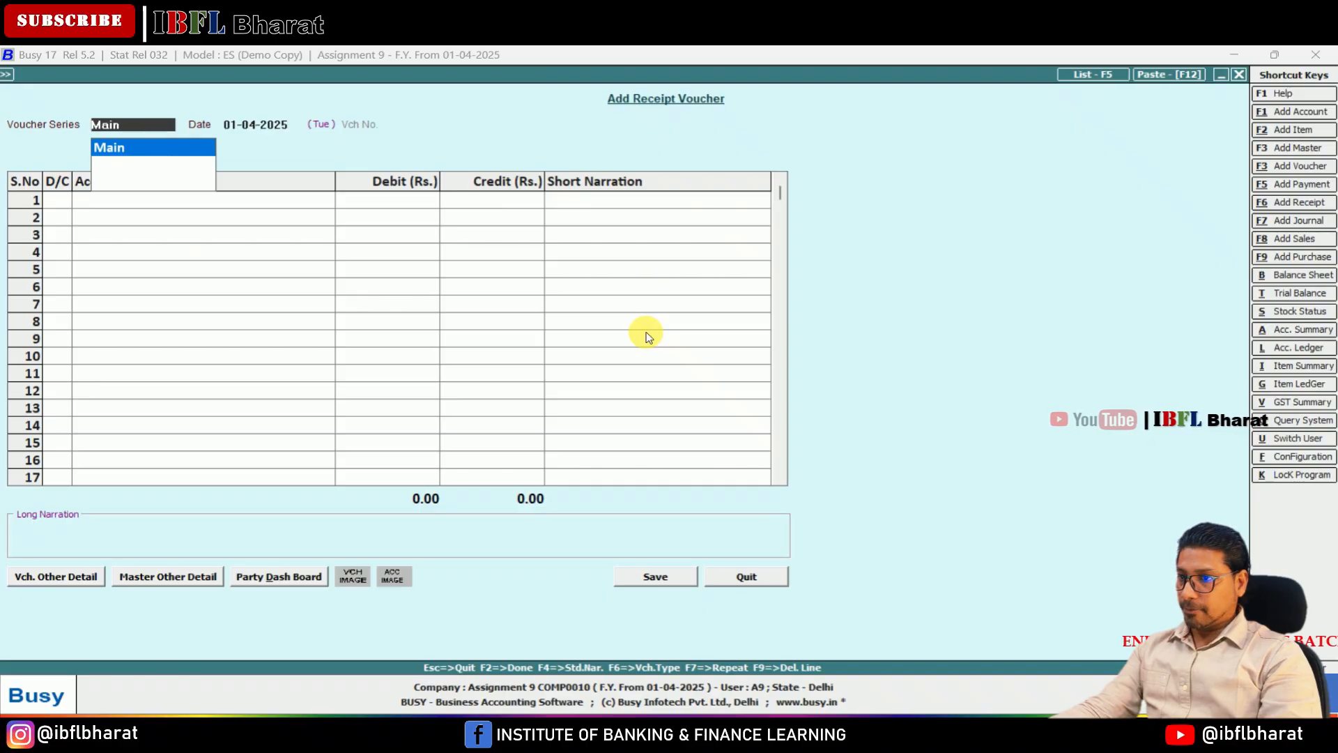
Step: Start a payment voucher in the Main series dated 01-04-2025 and debit Advertisement & Publicity with 45
key("F5")
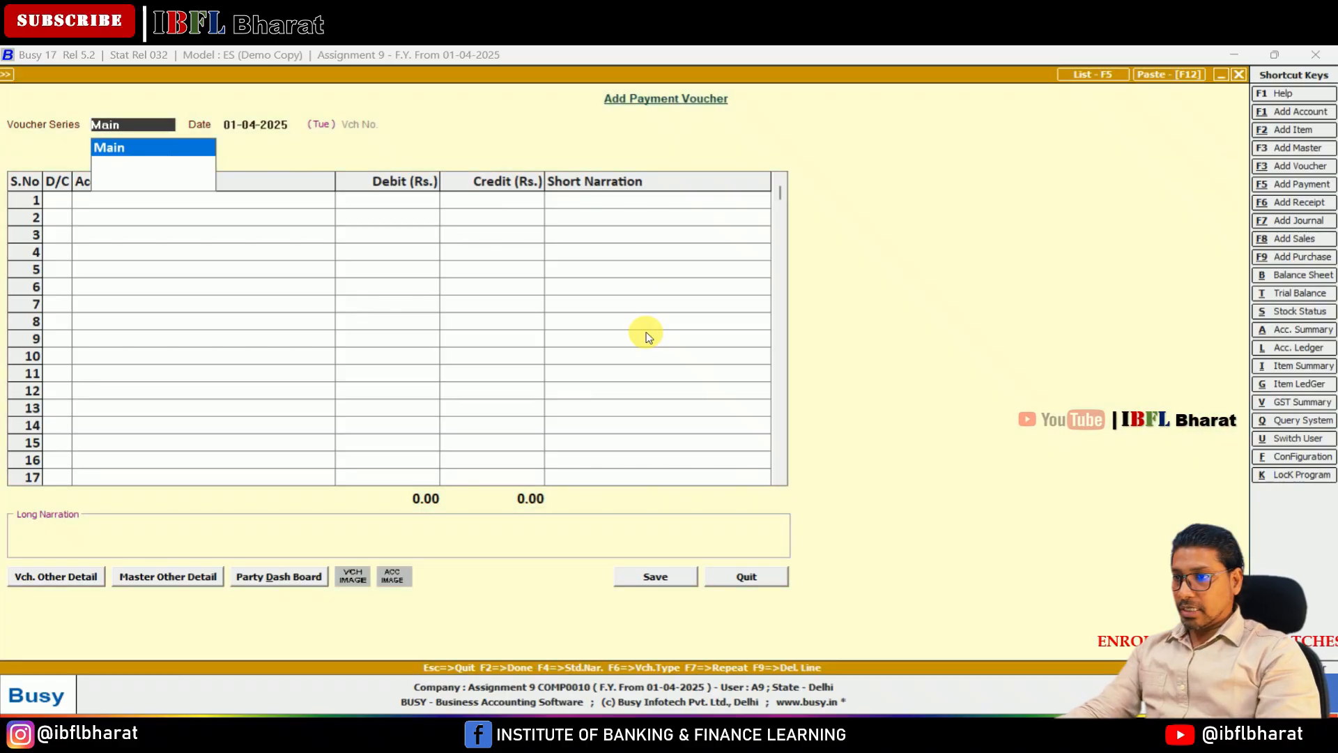
key("Return")
key("Return")
key("Return")
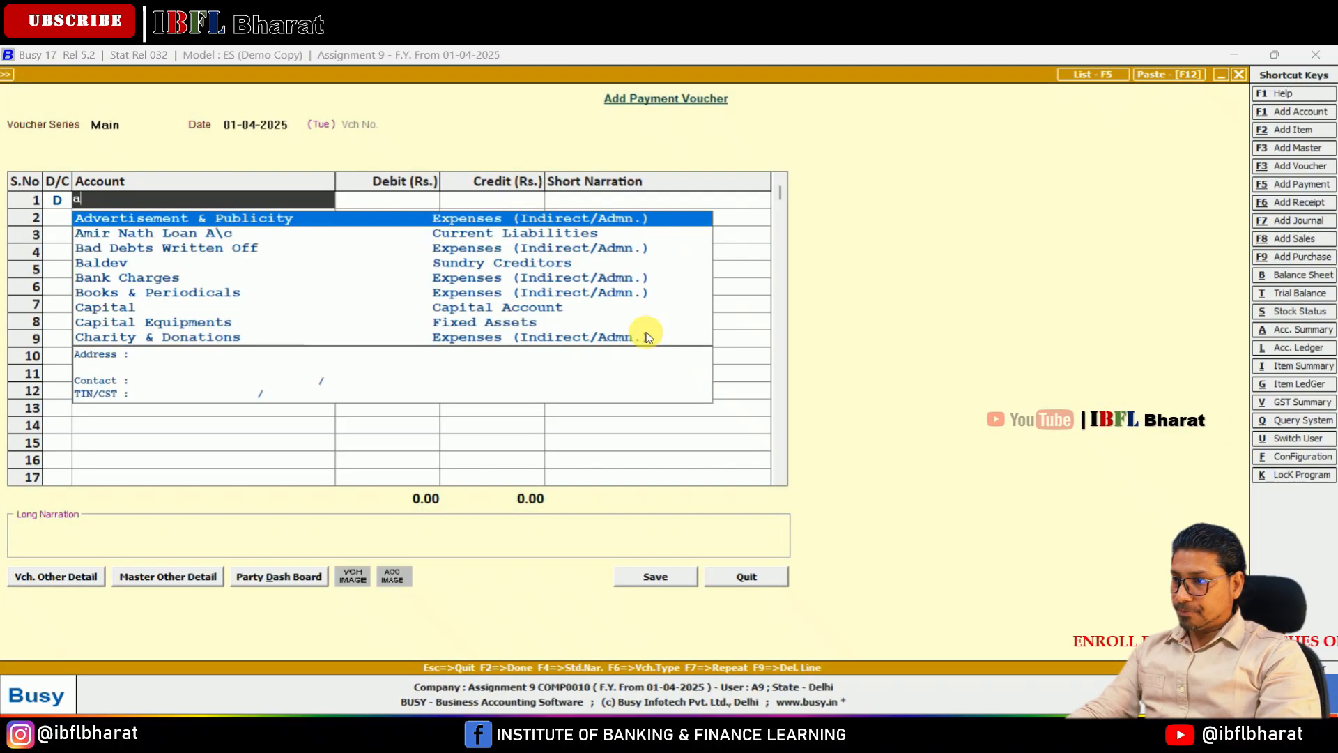
type("ad")
key("Return")
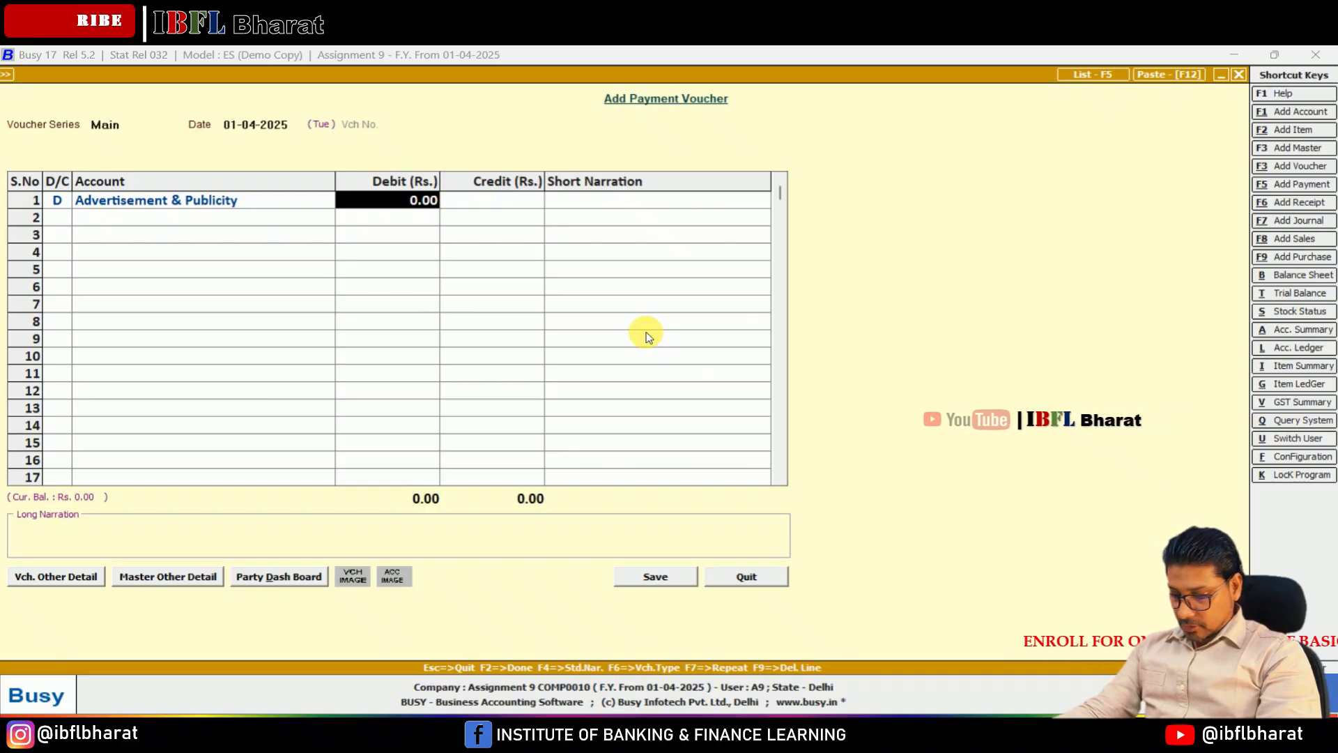
type("45")
key("Return")
key("Return")
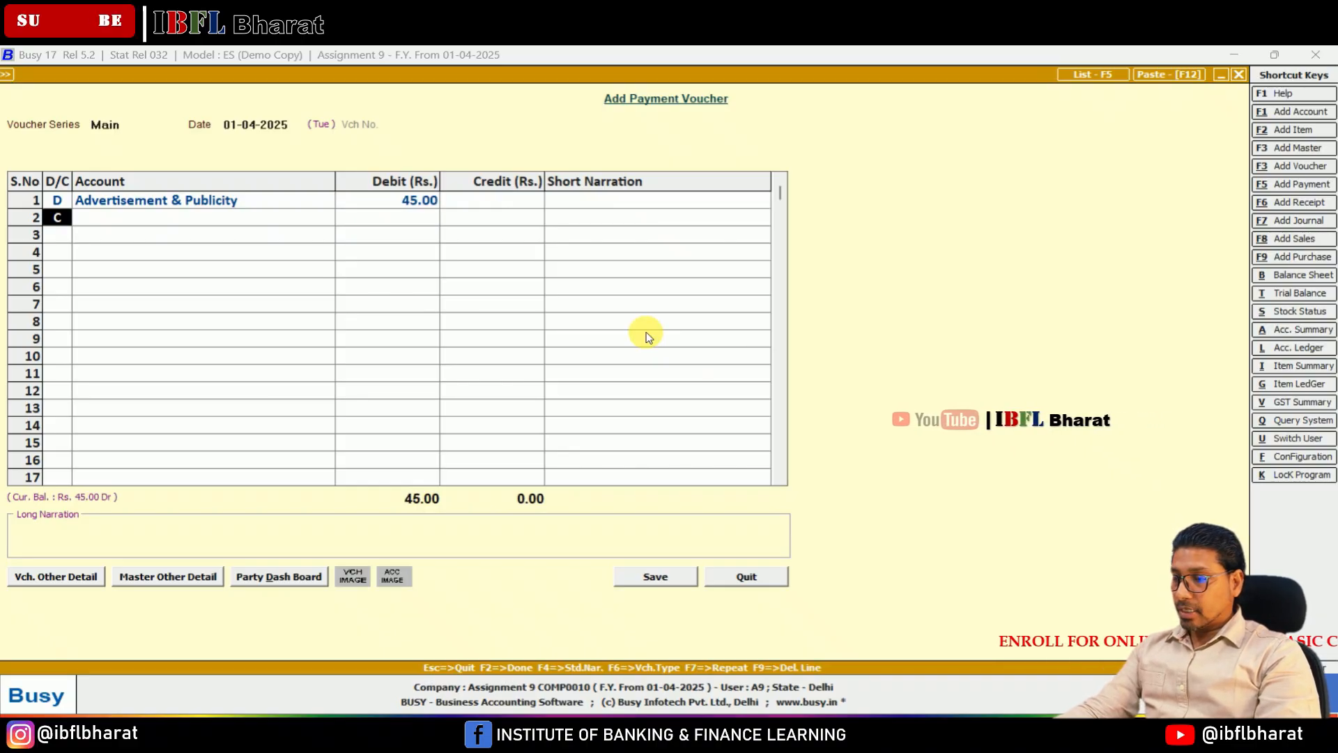
Step: Credit Cash with 45 against the advertisement expense and save the payment voucher
key("Return")
key("Return")
key("Return")
key("Return")
key("Return")
key("Return")
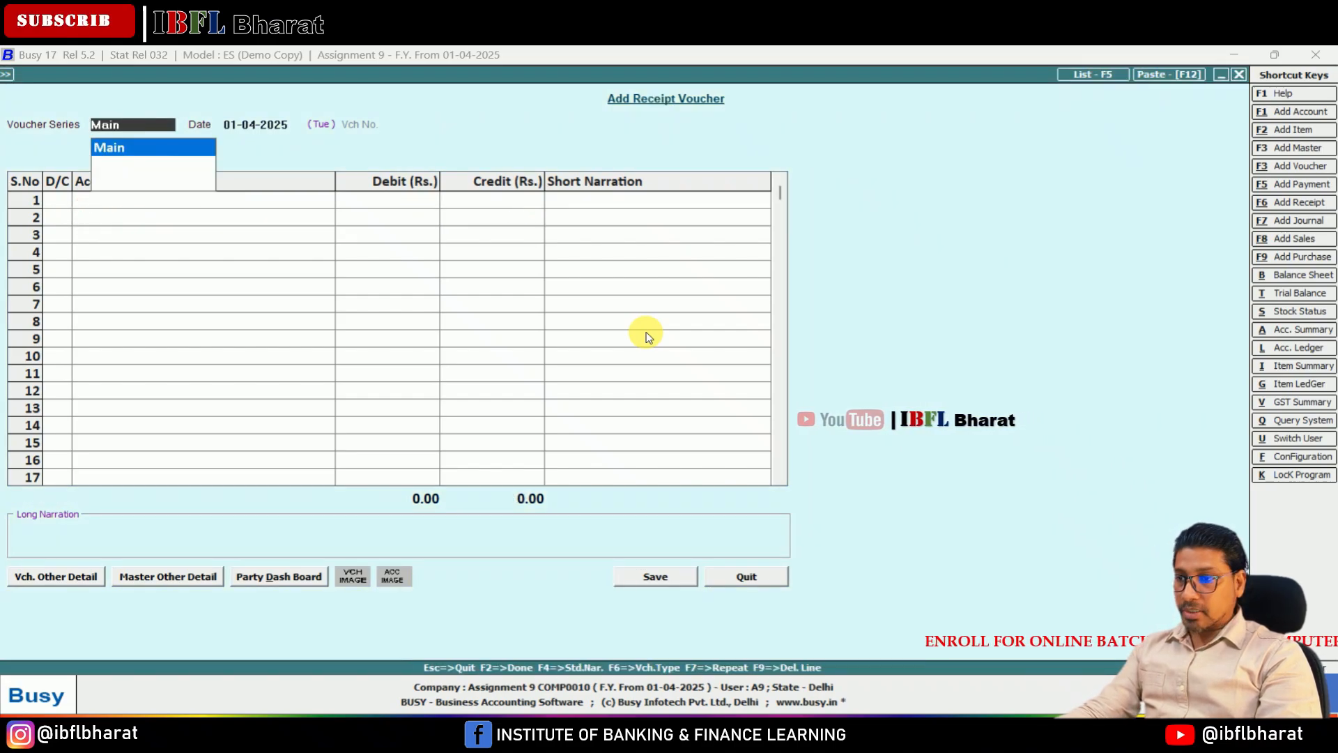
Step: Leave the receipt voucher and start a payment voucher in the Main series dated 01-04-2025 with a debit line
key("Escape")
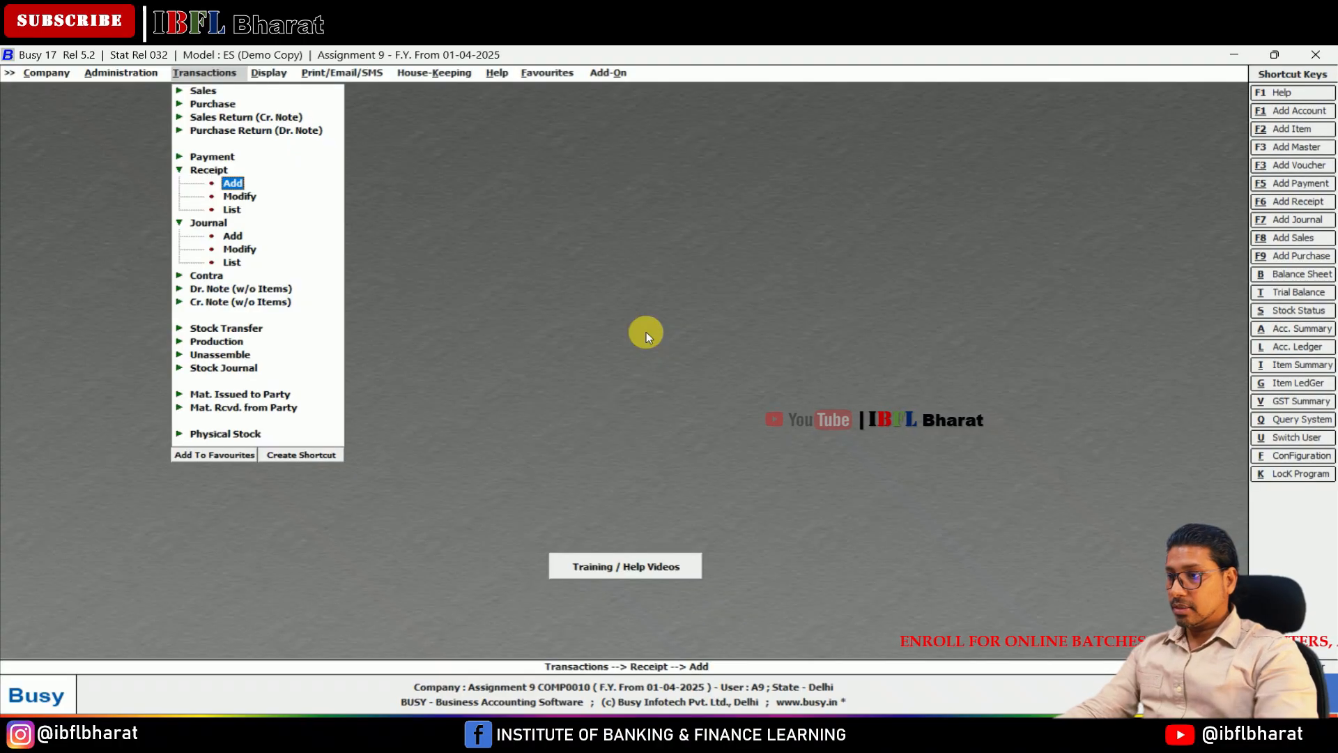
key("Up")
key("Up")
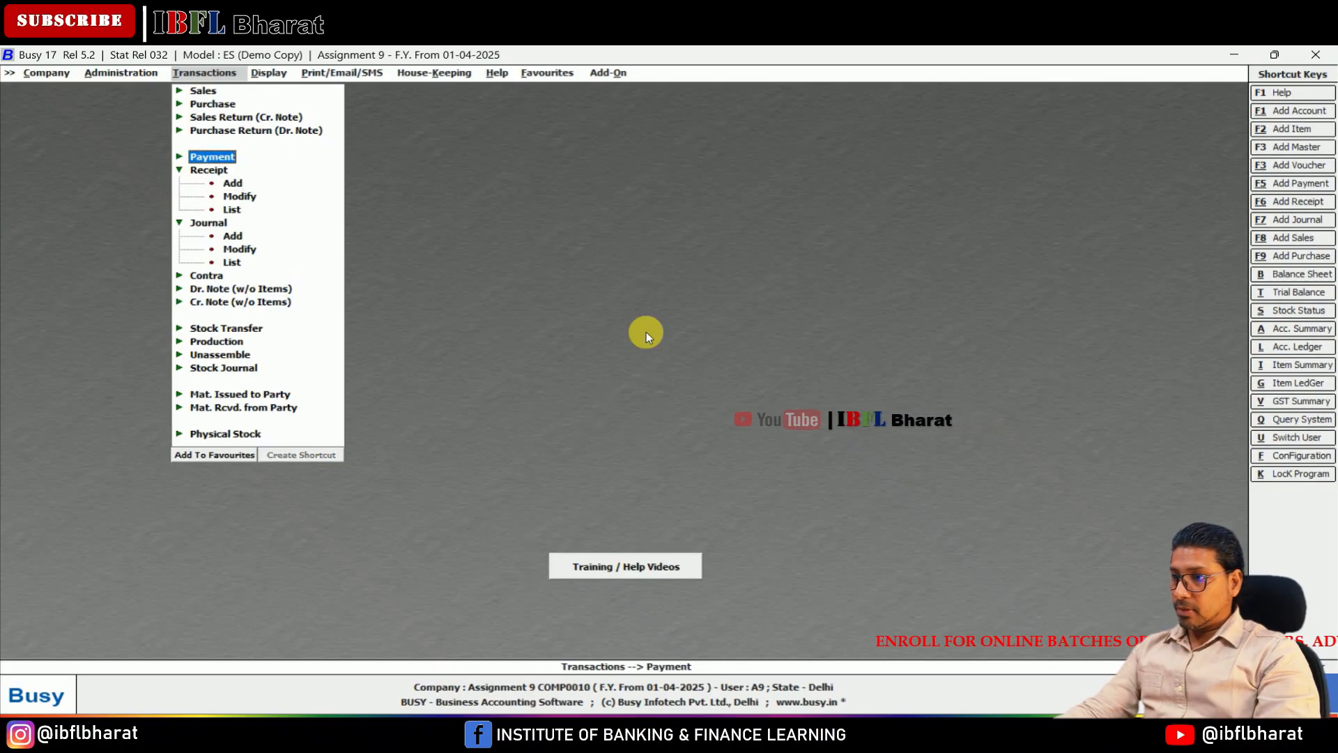
key("Return")
key("Return")
key("Return")
key("Return")
key("Return")
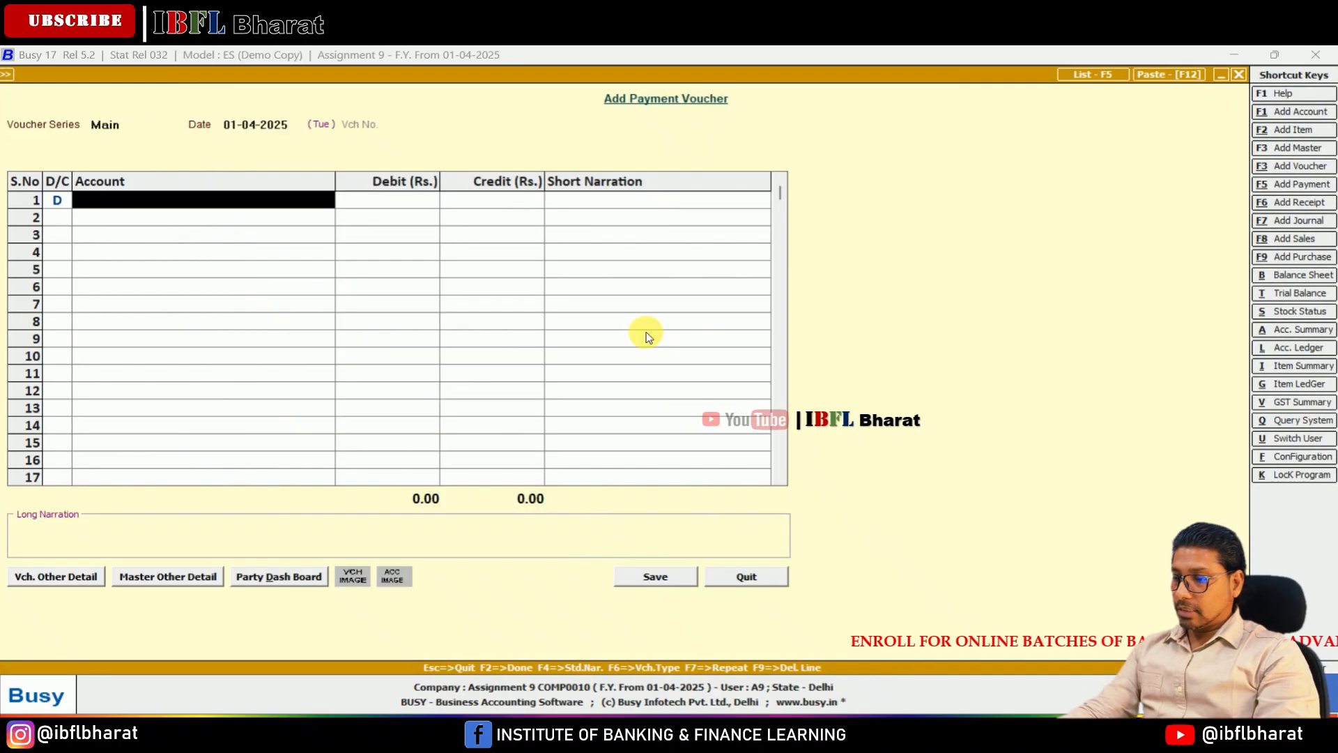
Step: Create the account Drawings under the group Capital Account and use it as the payment voucher's debit account
key("F3")
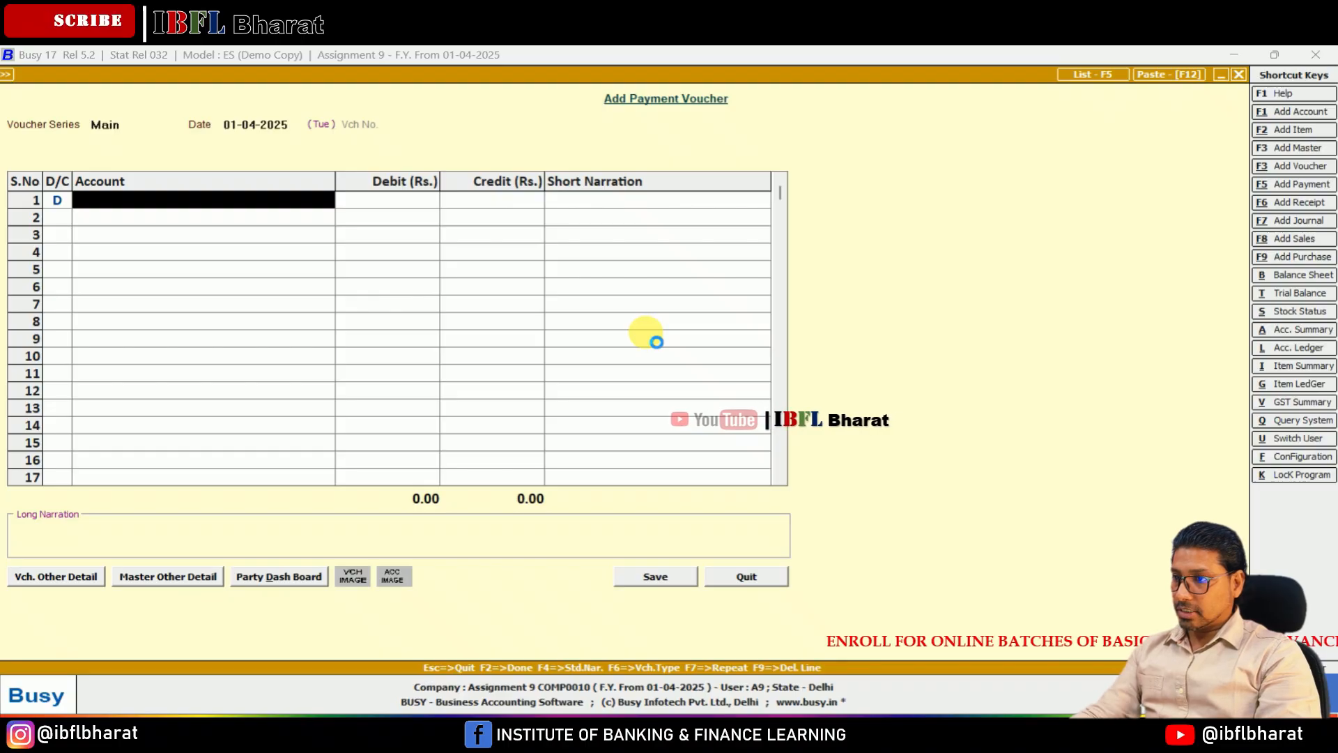
type("Drawings")
key("Return")
key("Return")
key("Return")
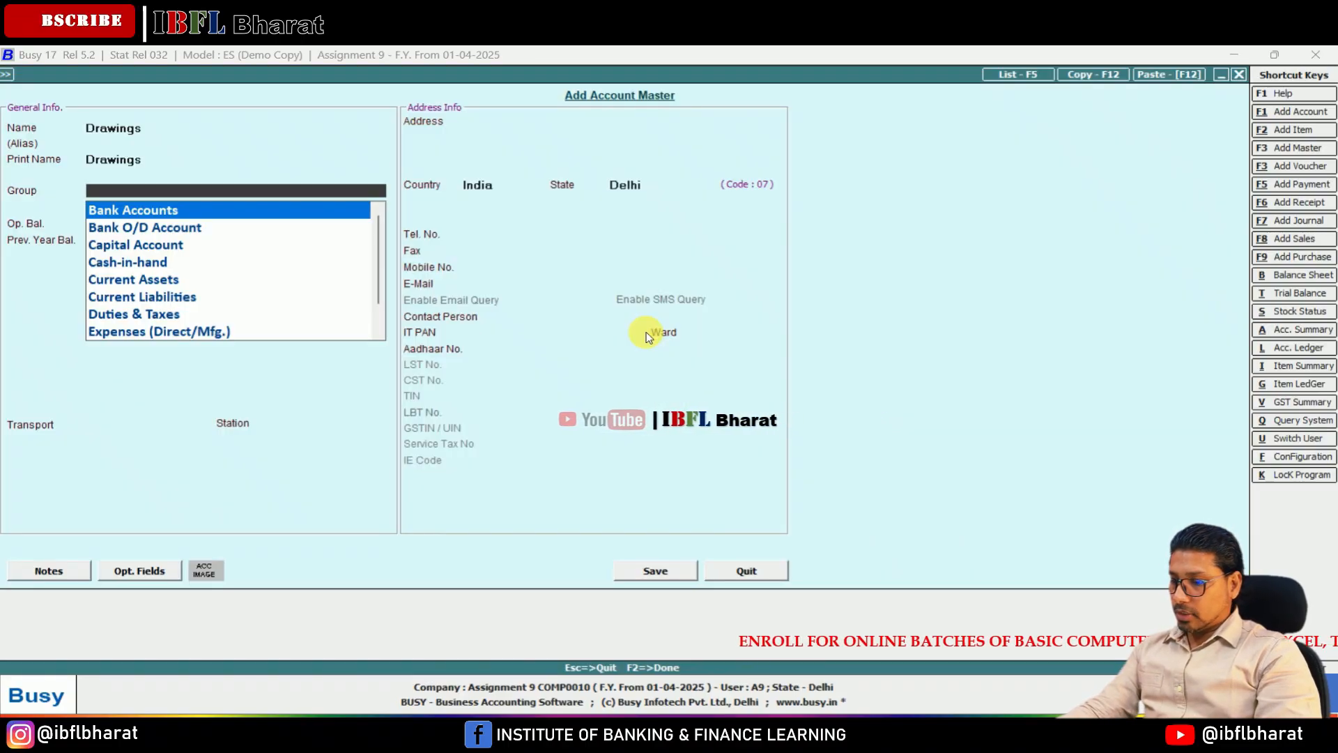
type("cap")
key("Return")
key("Return")
key("Return")
key("Return")
key("Return")
key("Return")
key("Return")
key("Return")
key("Return")
key("Return")
key("Return")
key("Return")
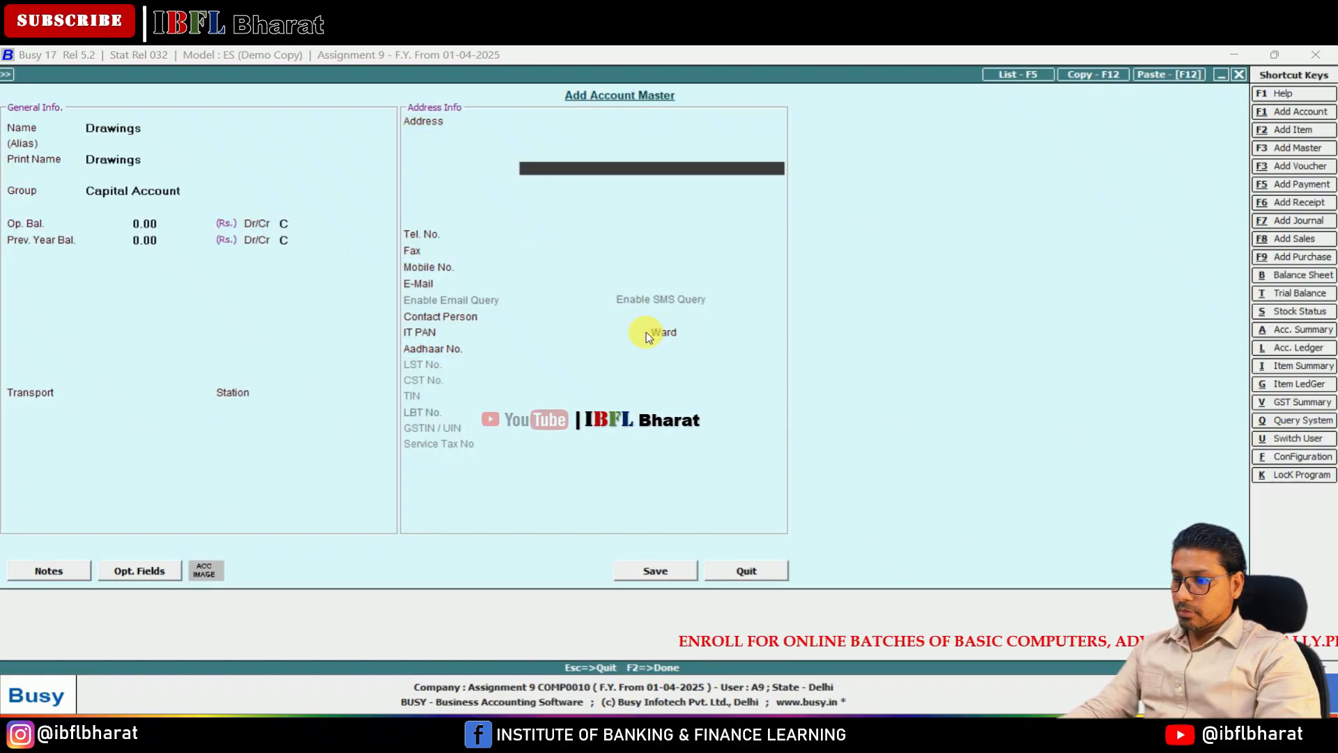
key("F2")
key("Return")
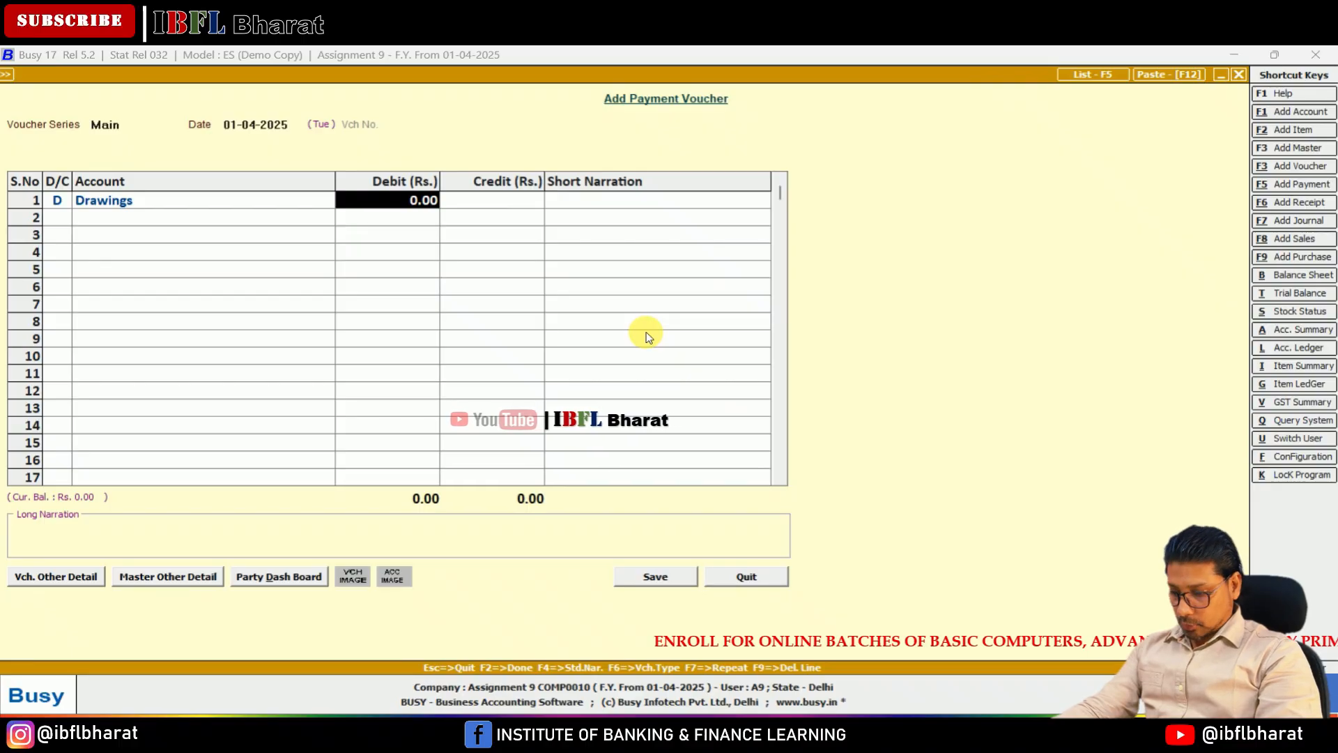
Step: Debit Drawings with 100 and begin the credit line of the payment voucher
type("100")
key("Return")
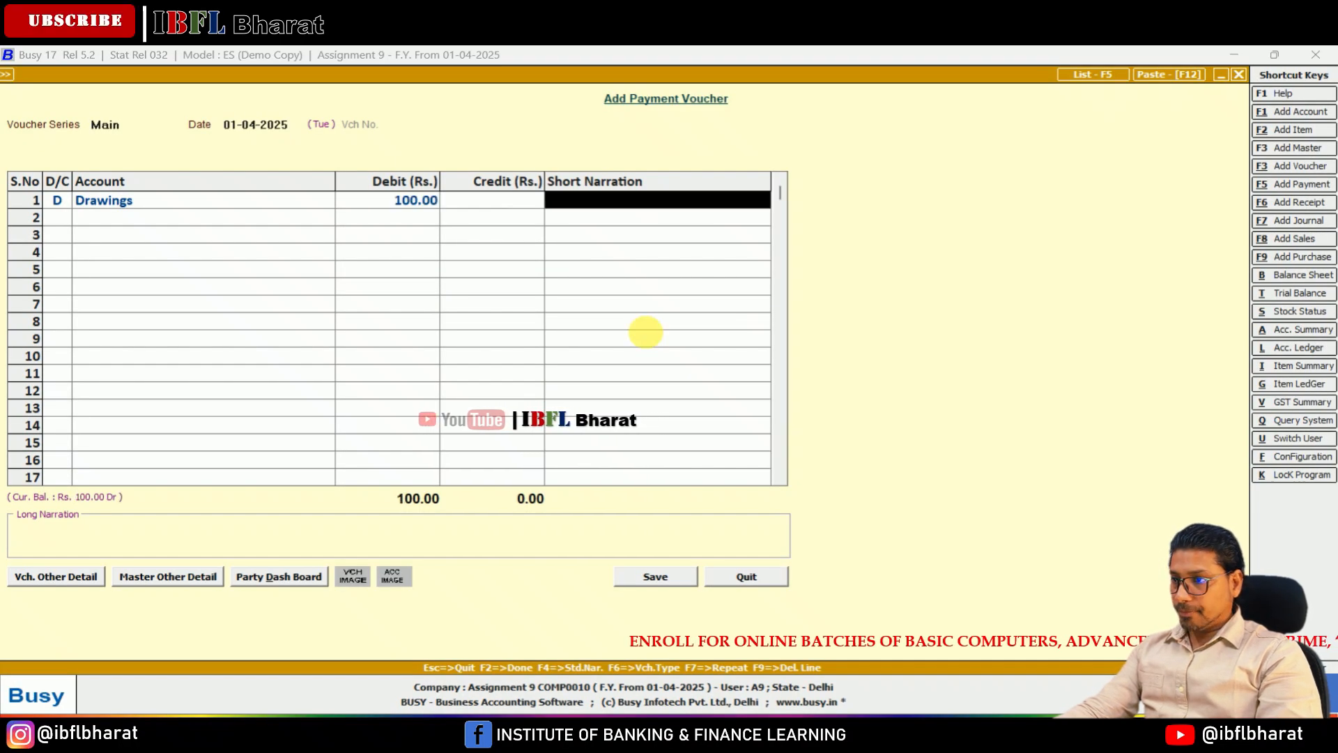
key("Return")
Step: Credit Cash with 100 against the drawings and save the payment voucher without a narration
key("Return")
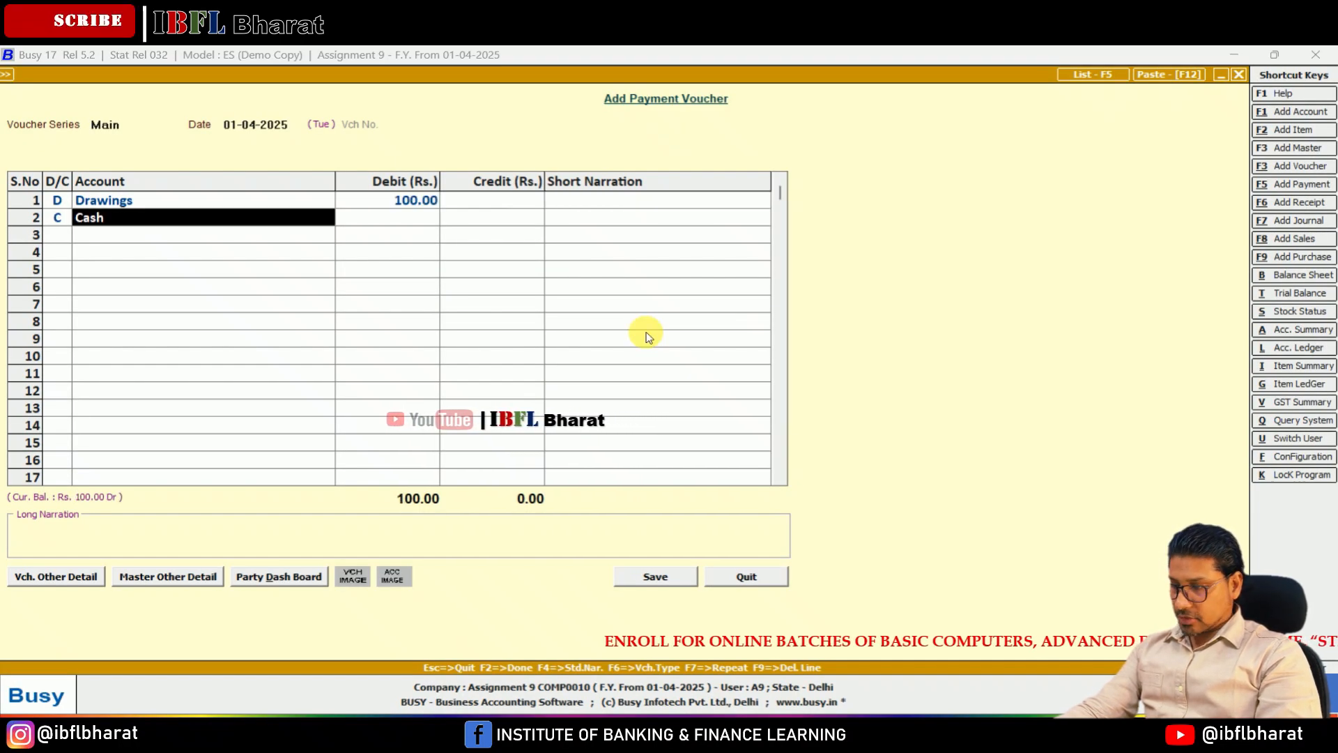
key("Return")
key("Return")
key("Return")
key("Return")
key("Return")
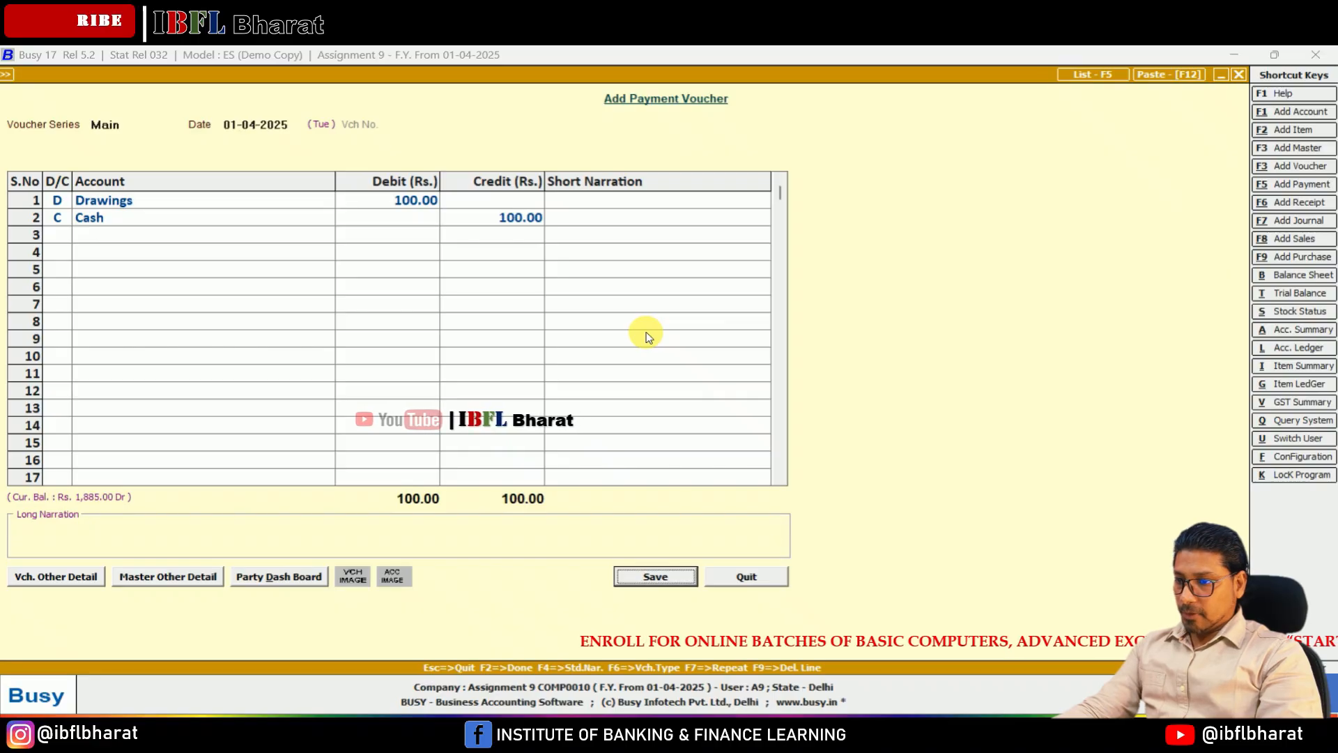
key("Return")
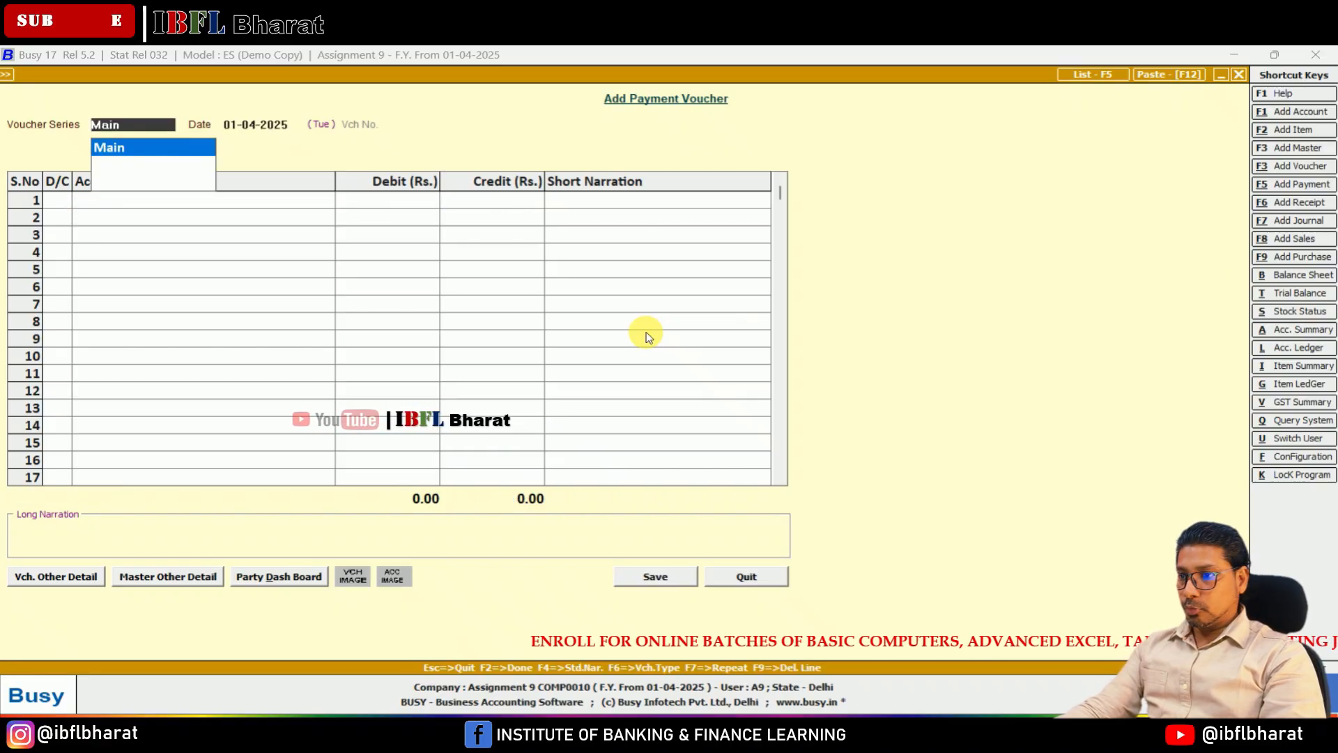
Step: Leave voucher entry and open the Horizontal (Standard) balance sheet report with April as start and end month
key("Escape")
key("Escape")
key("Escape")
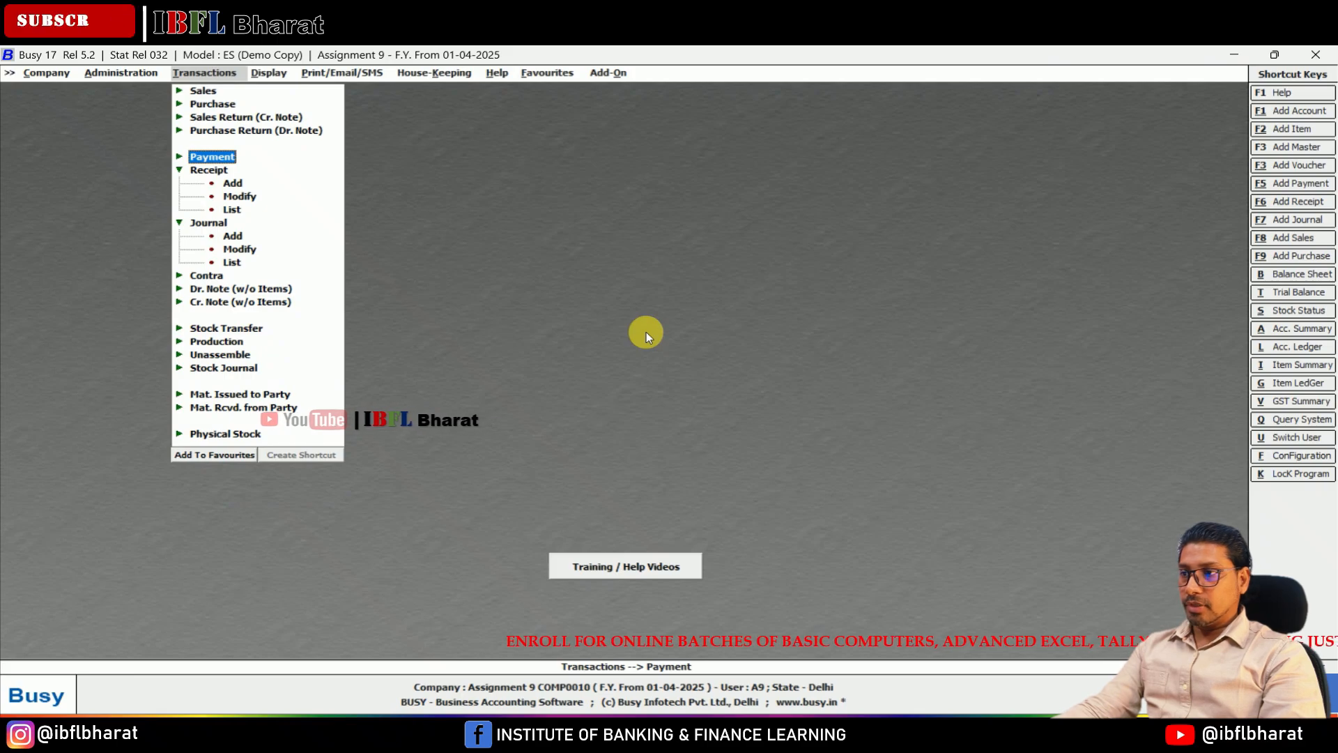
key("Right")
key("Return")
key("Return")
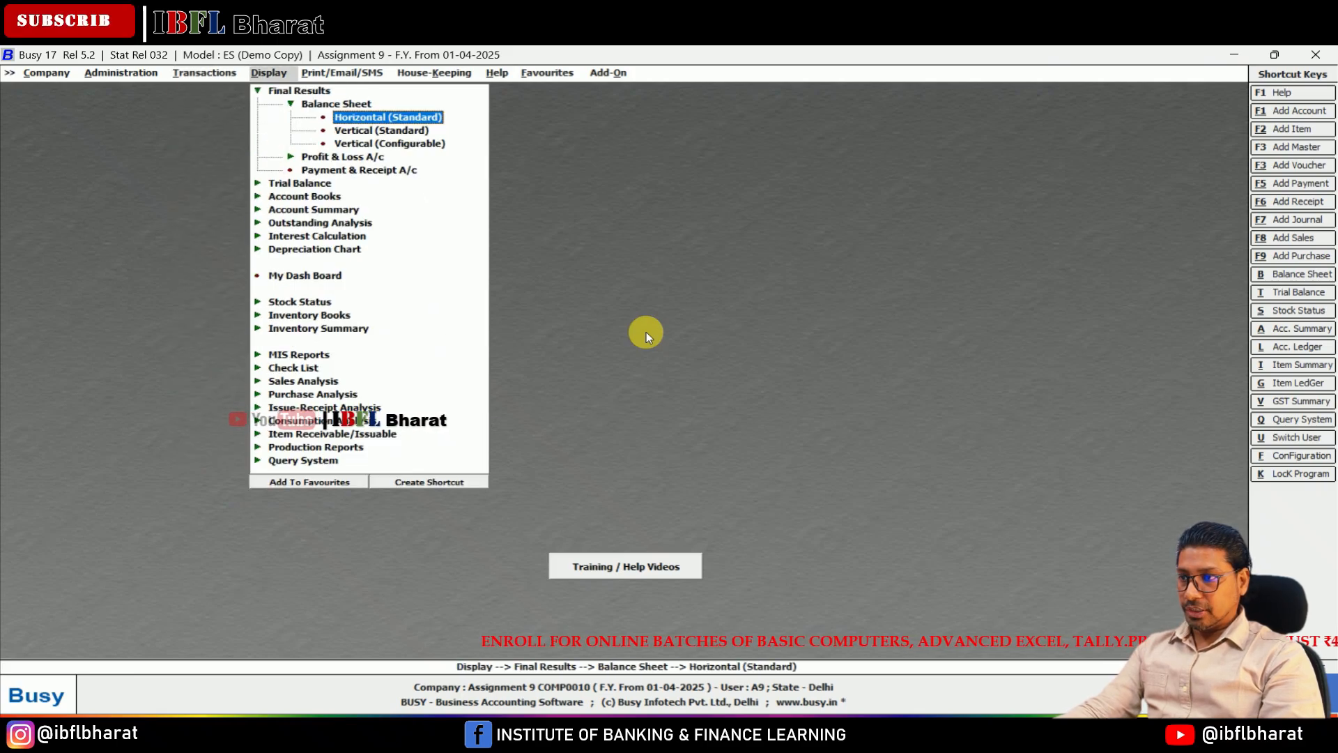
key("Return")
key("Return")
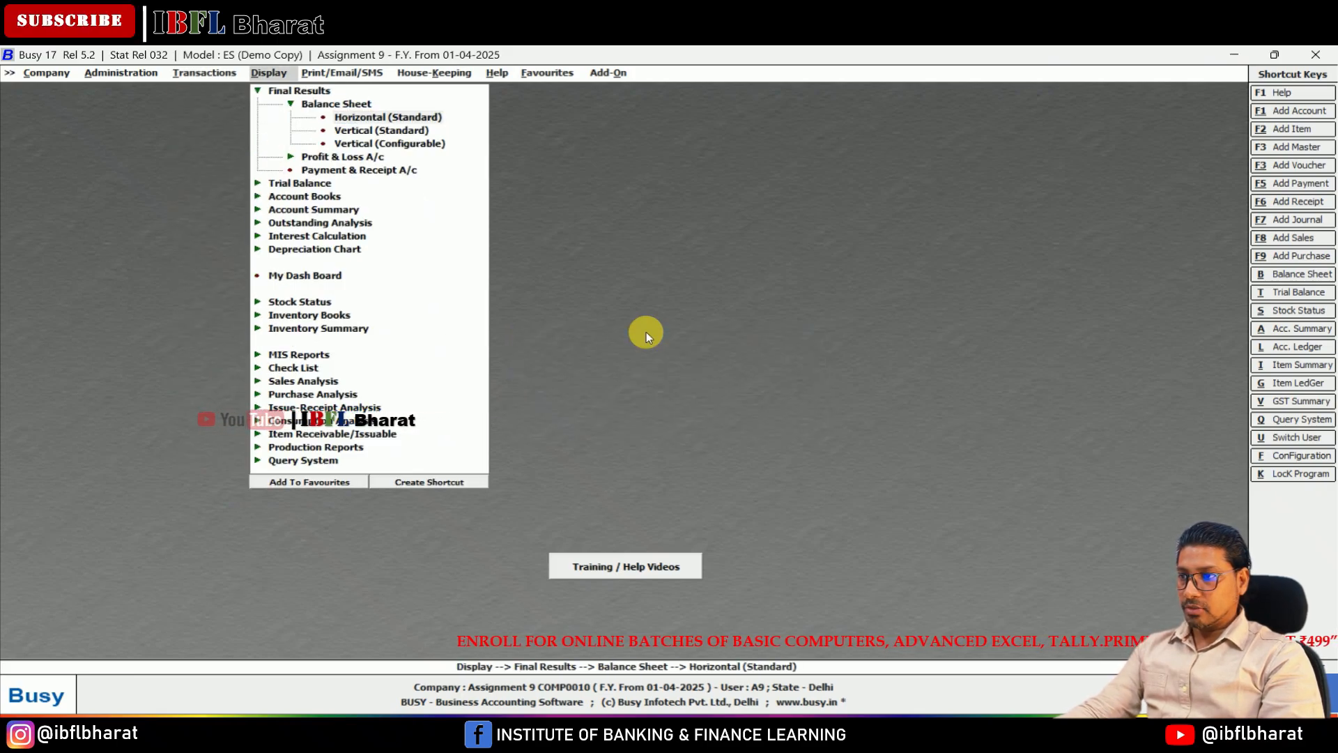
Step: Enable second level group details, keep the other report options at their defaults, and generate the balance sheet
key("Return")
key("Return")
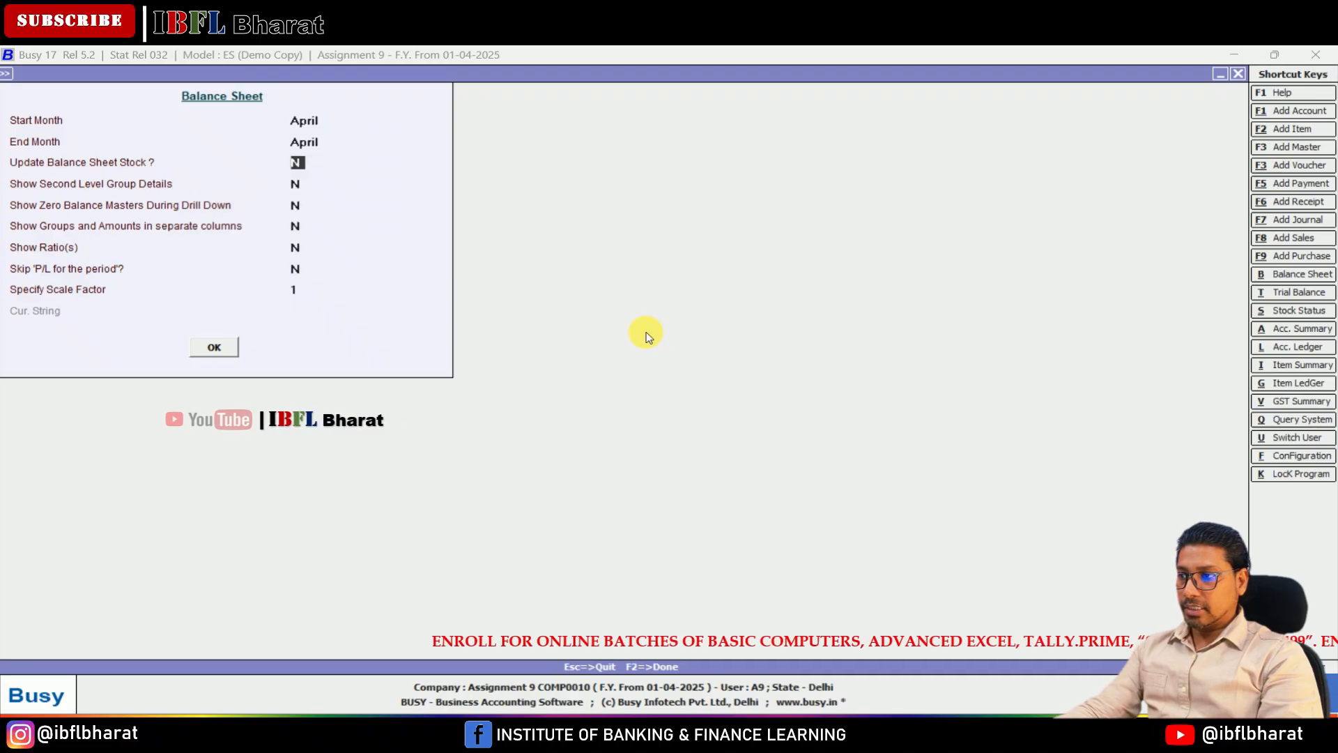
key("Return")
type("y")
key("Return")
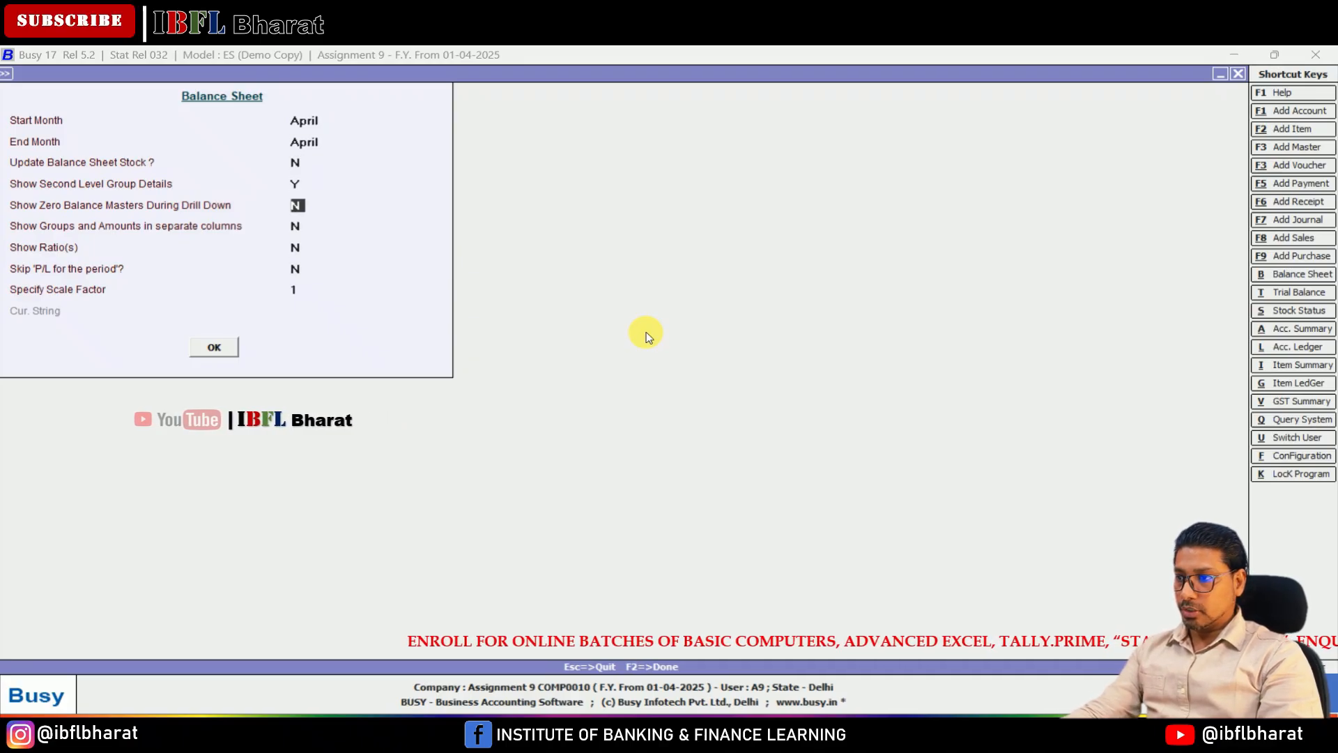
key("Return")
key("Return")
key("Return")
key("Return")
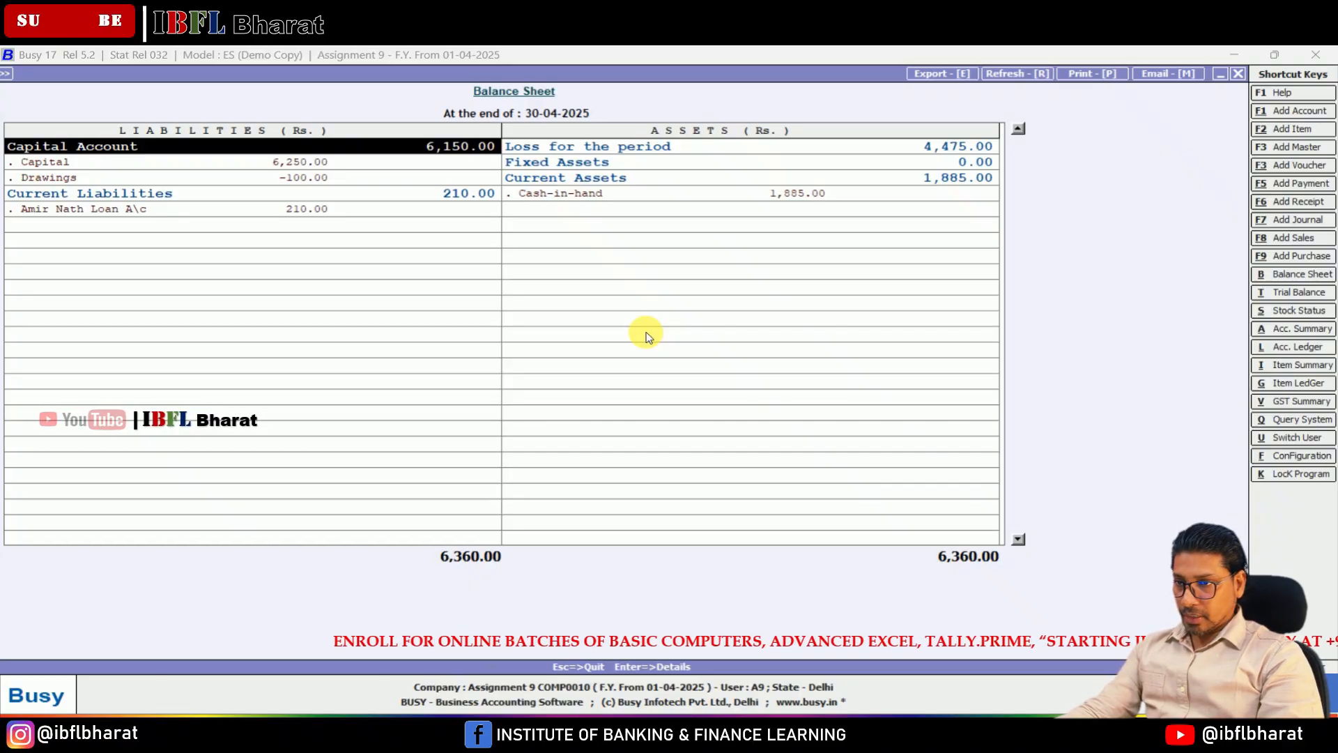
Step: Check the asset entries of the balance sheet and drill down into Loss for the period
key("Right")
key("Down")
key("Down")
key("Down")
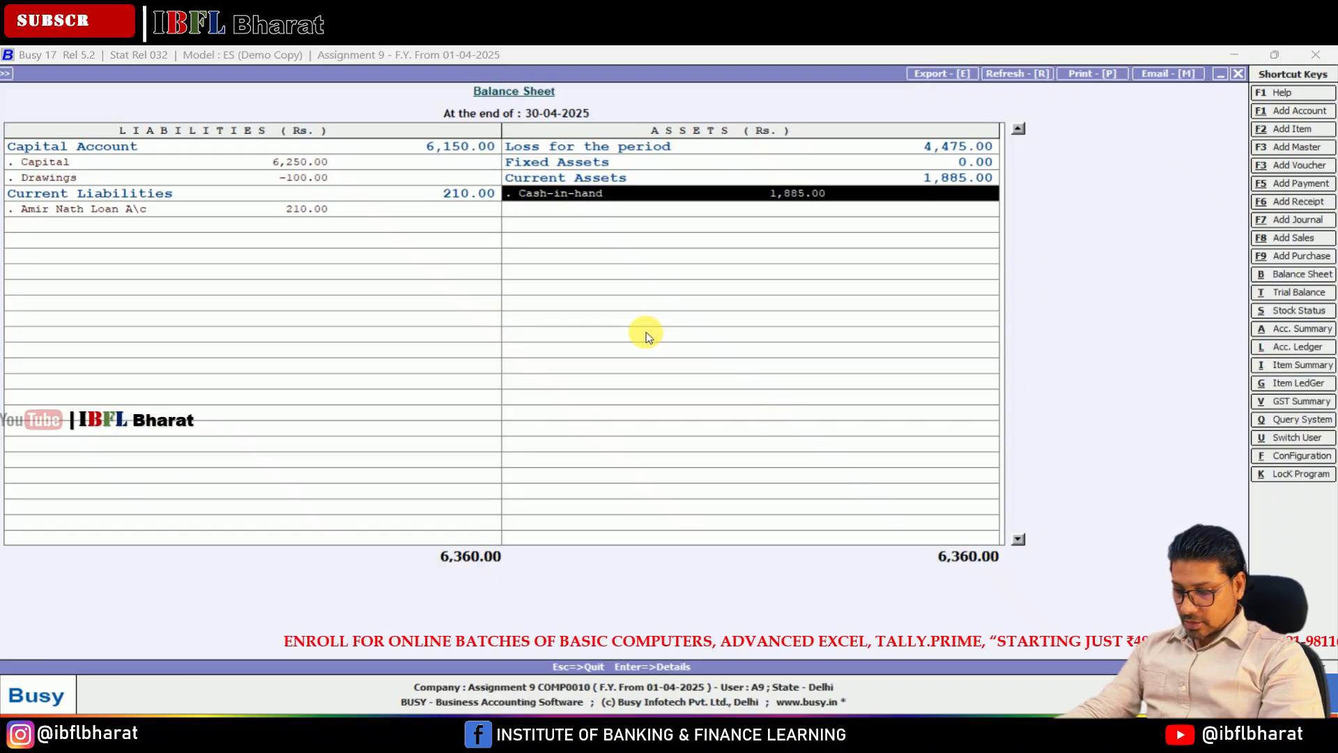
key("Up")
key("Up")
key("Up")
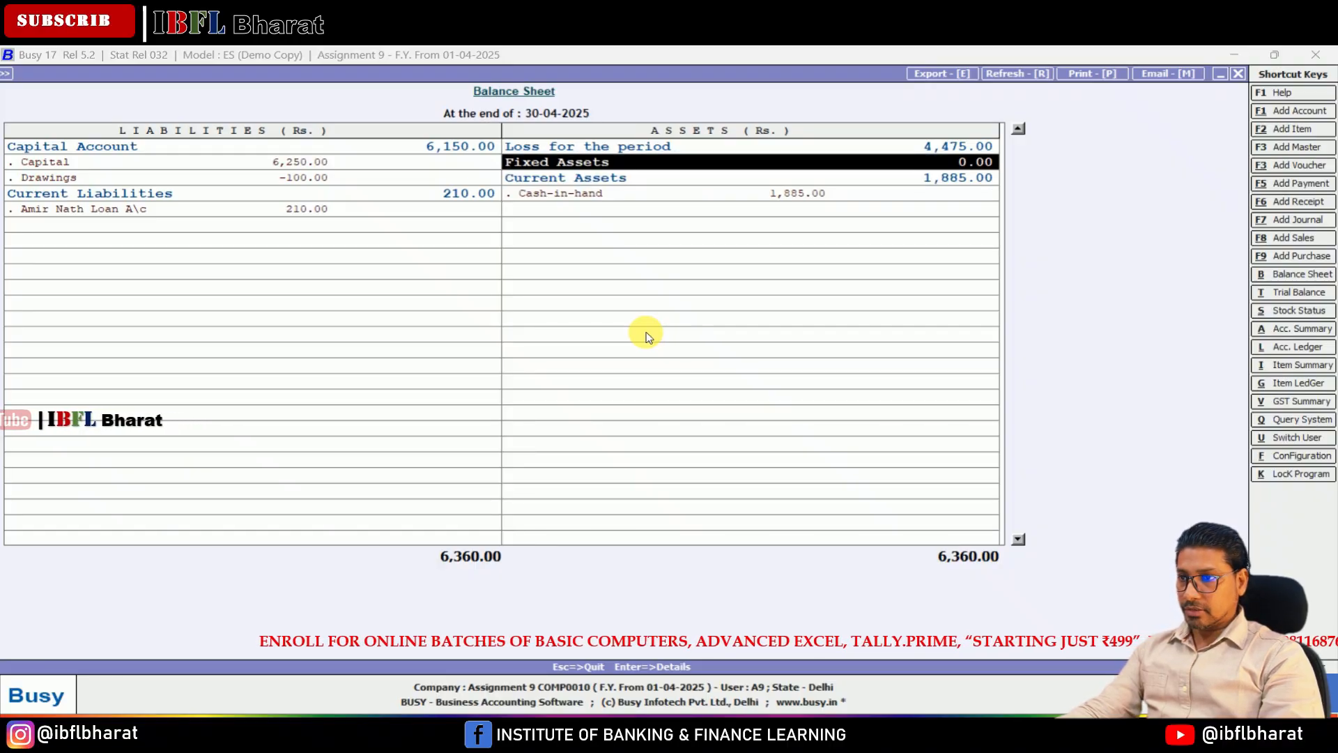
key("Return")
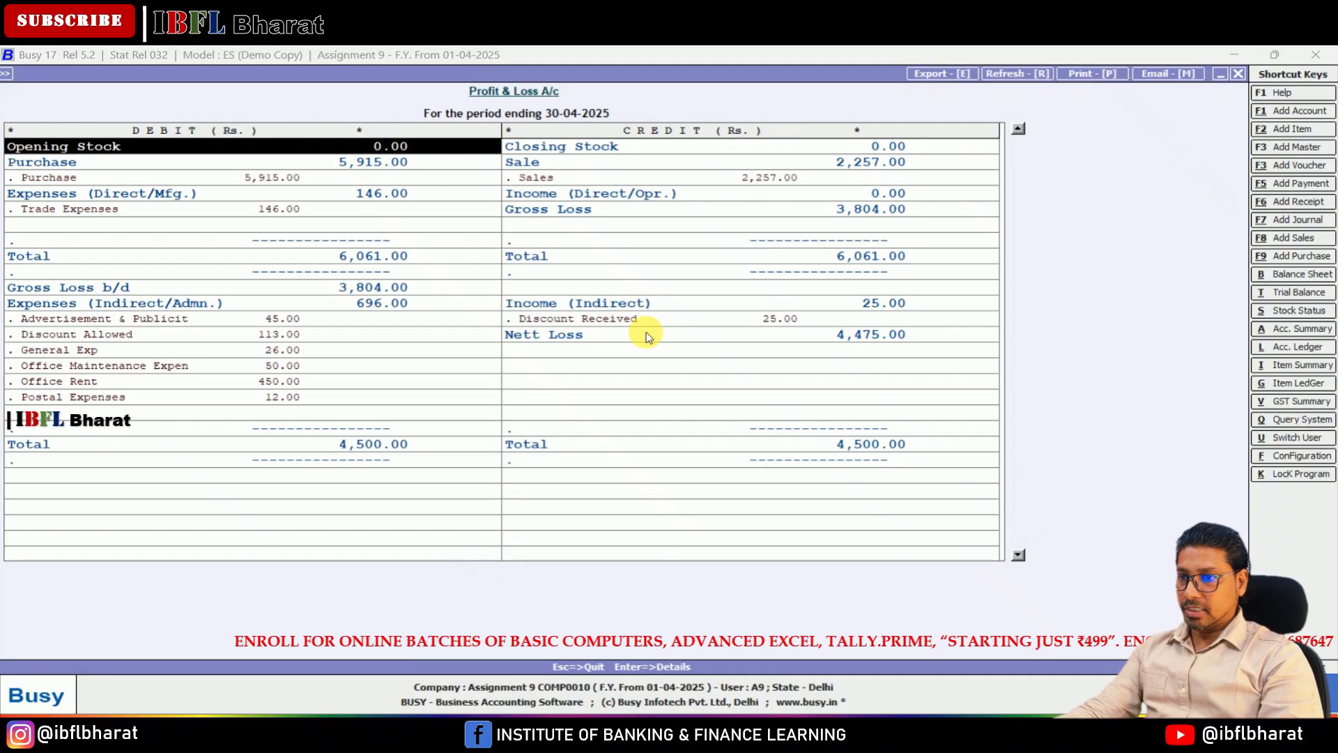
Step: Examine the purchase, sales, expense and gross result entries on both sides of the Profit & Loss account
key("Down")
key("Down")
key("Down")
key("Down")
key("Down")
key("Down")
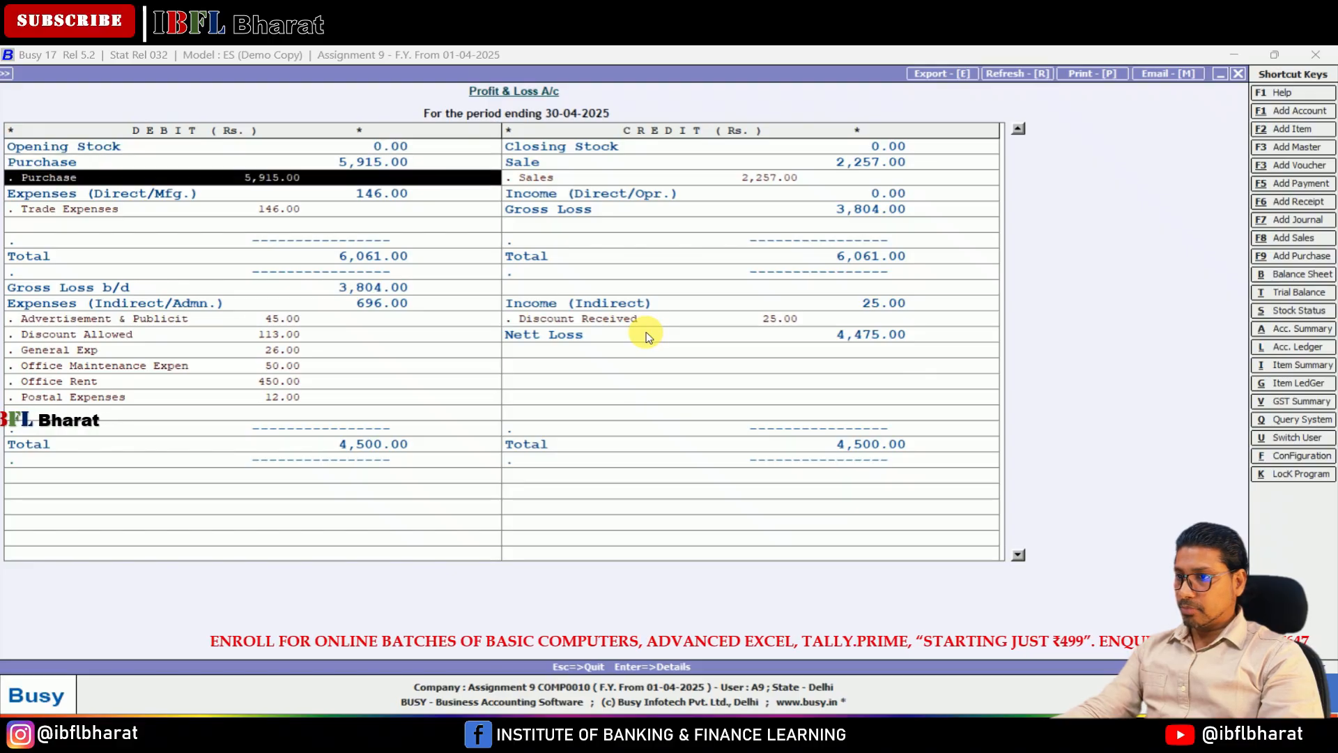
key("Up")
key("Up")
key("Right")
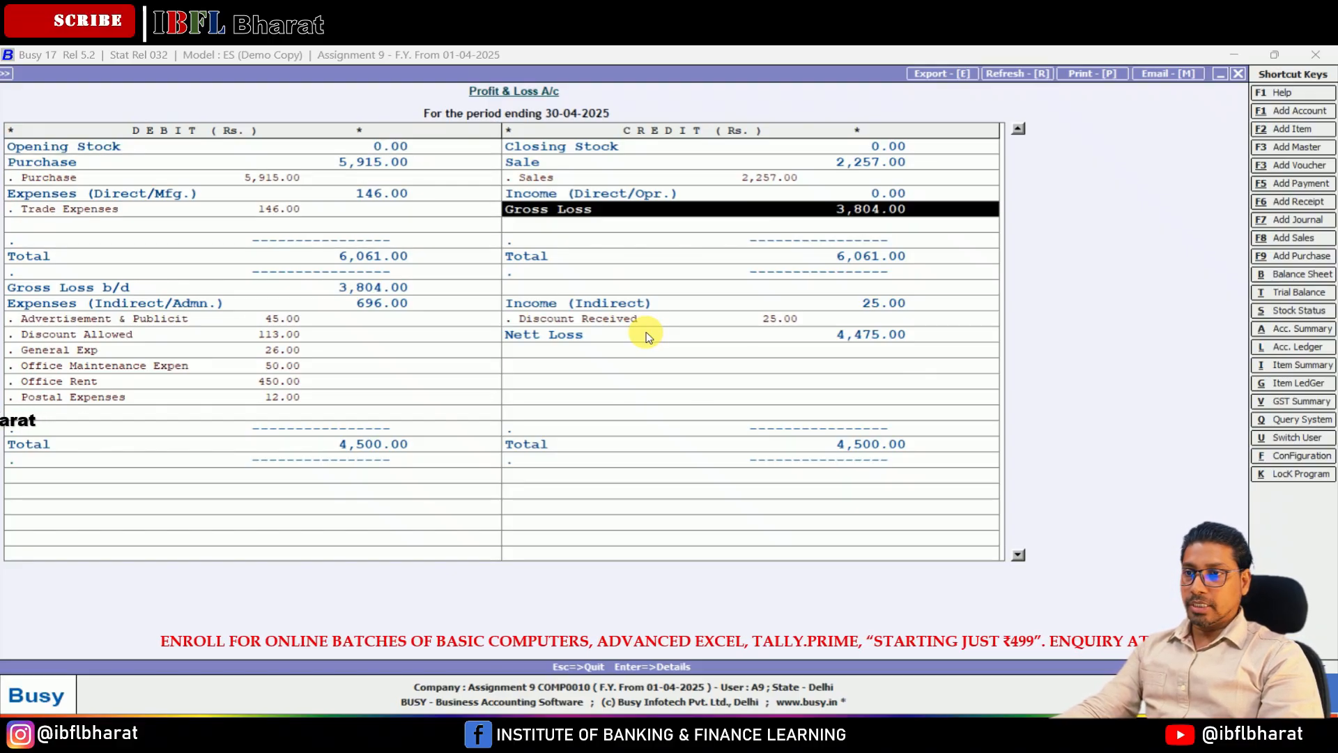
key("Left")
key("Down")
key("Down")
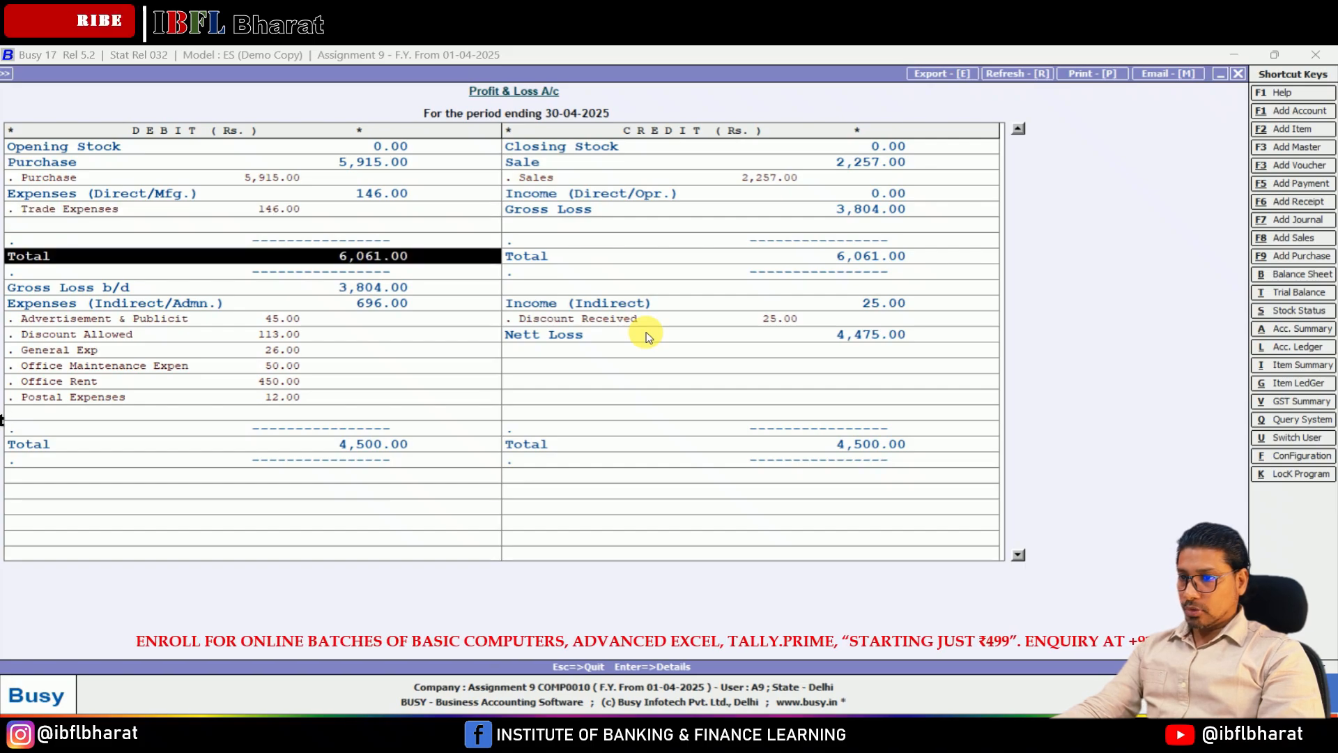
Step: Examine the gross loss brought down, indirect expenses, Discount Received and Nett Loss entries in the lower part of the Profit & Loss account
key("Down")
key("Down")
key("Right")
key("Down")
key("Down")
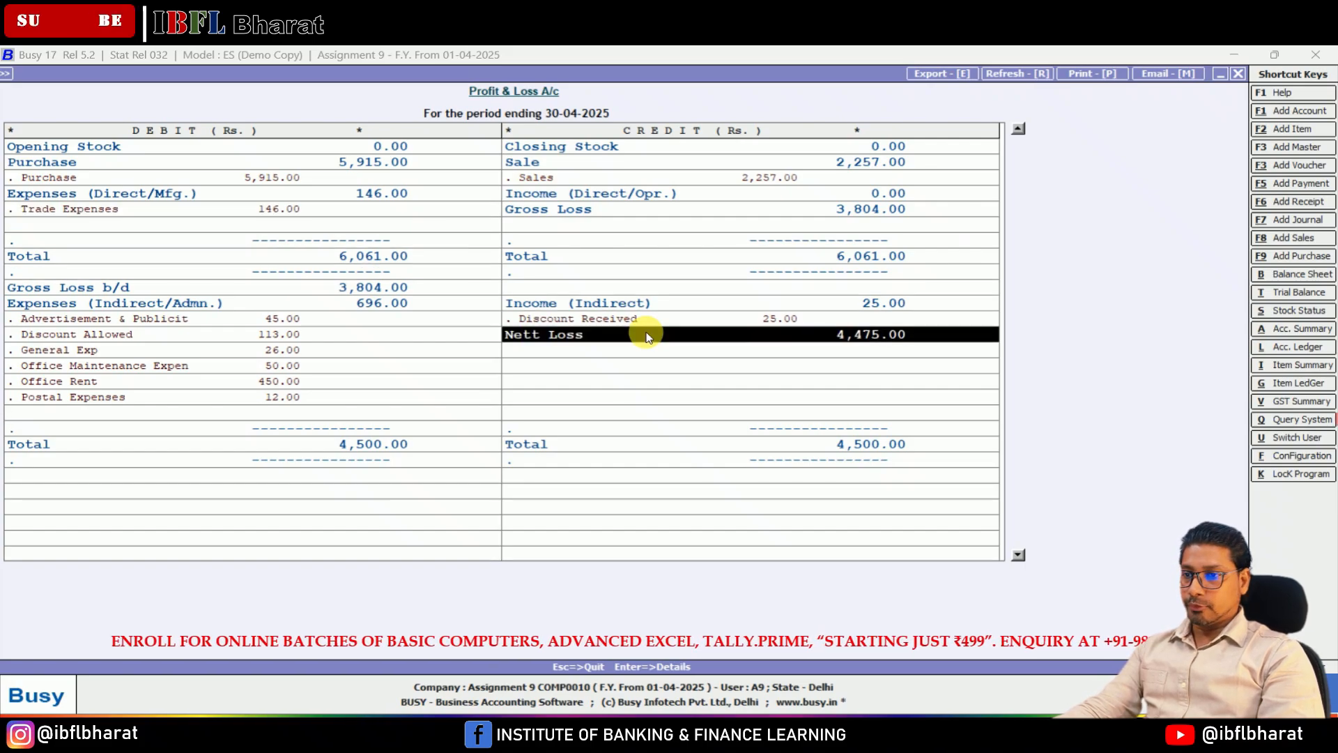
key("Left")
key("Up")
key("Up")
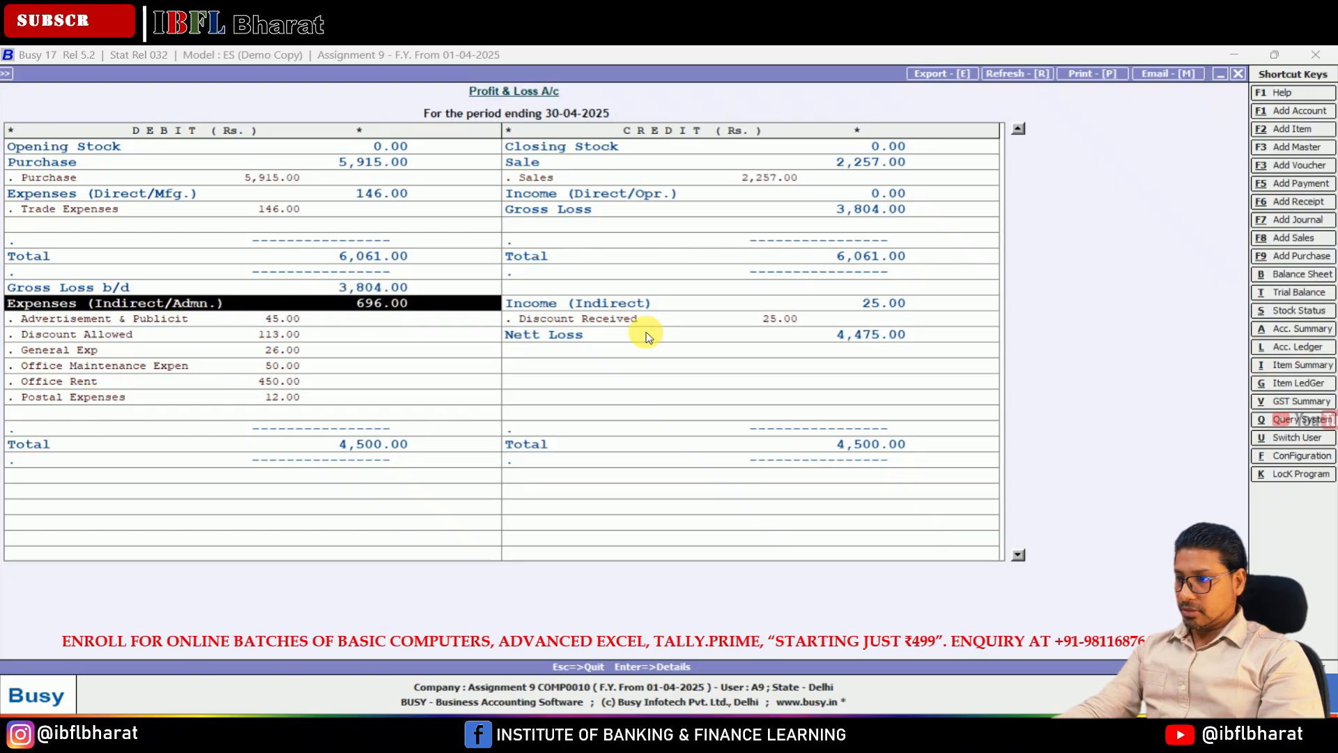
key("Down")
key("Down")
key("Down")
key("Down")
key("Down")
key("Down")
key("Down")
key("Up")
key("Up")
key("Up")
key("Up")
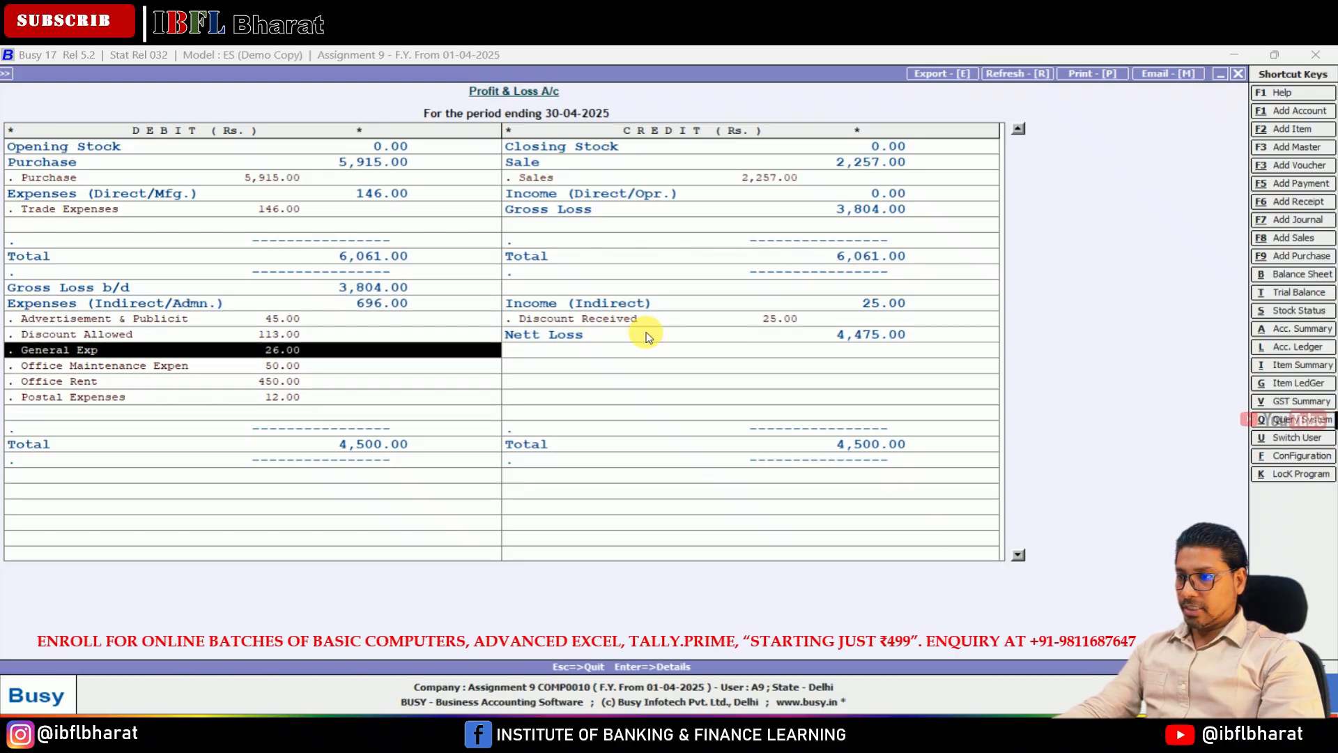
key("Up")
key("Up")
key("Right")
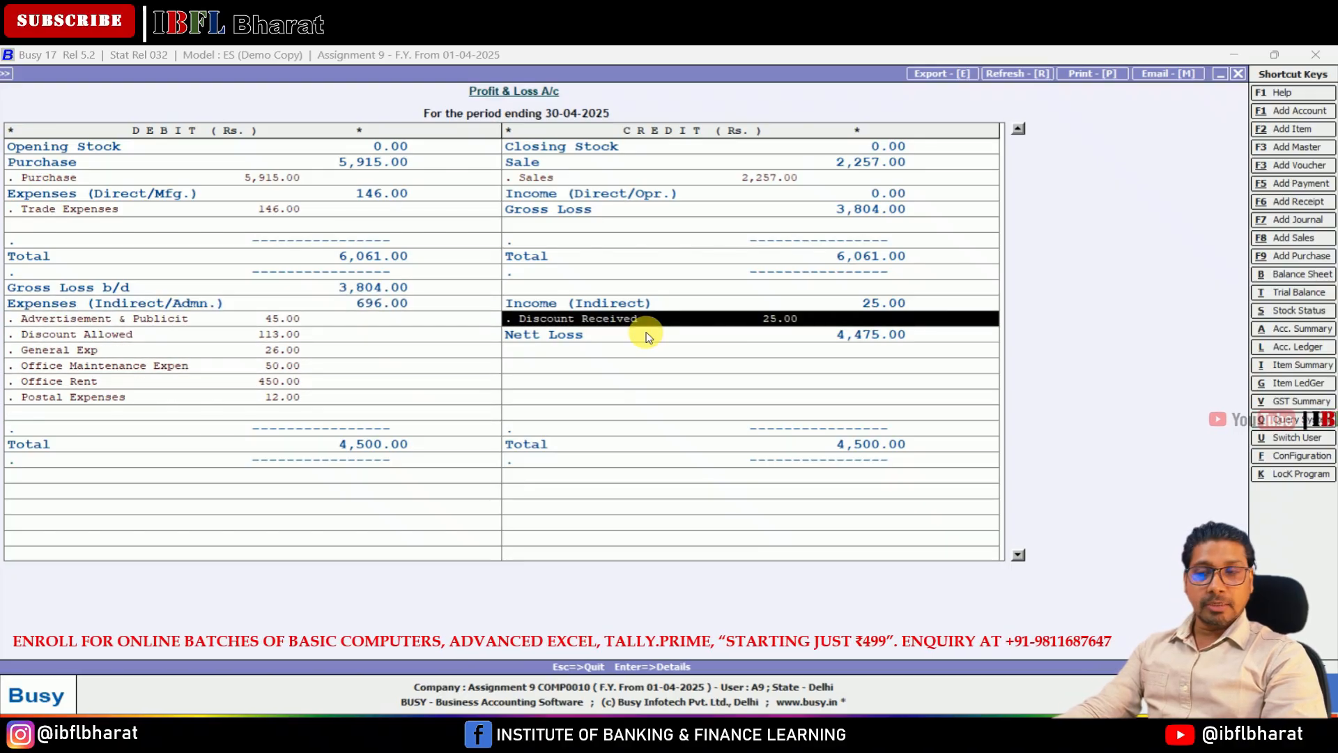
key("Down")
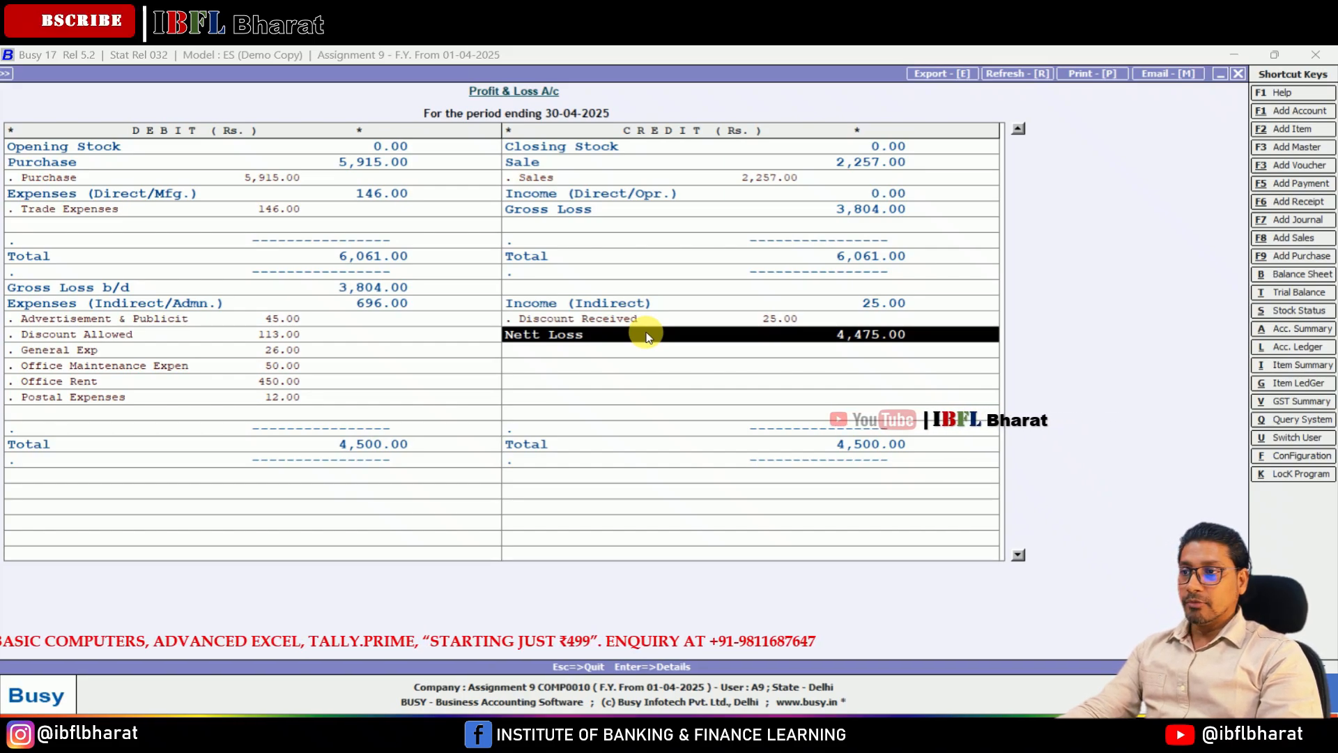
Step: Return to the balance sheet and review the capital, drawings and current liabilities against the loss, fixed assets and current assets
key("Escape")
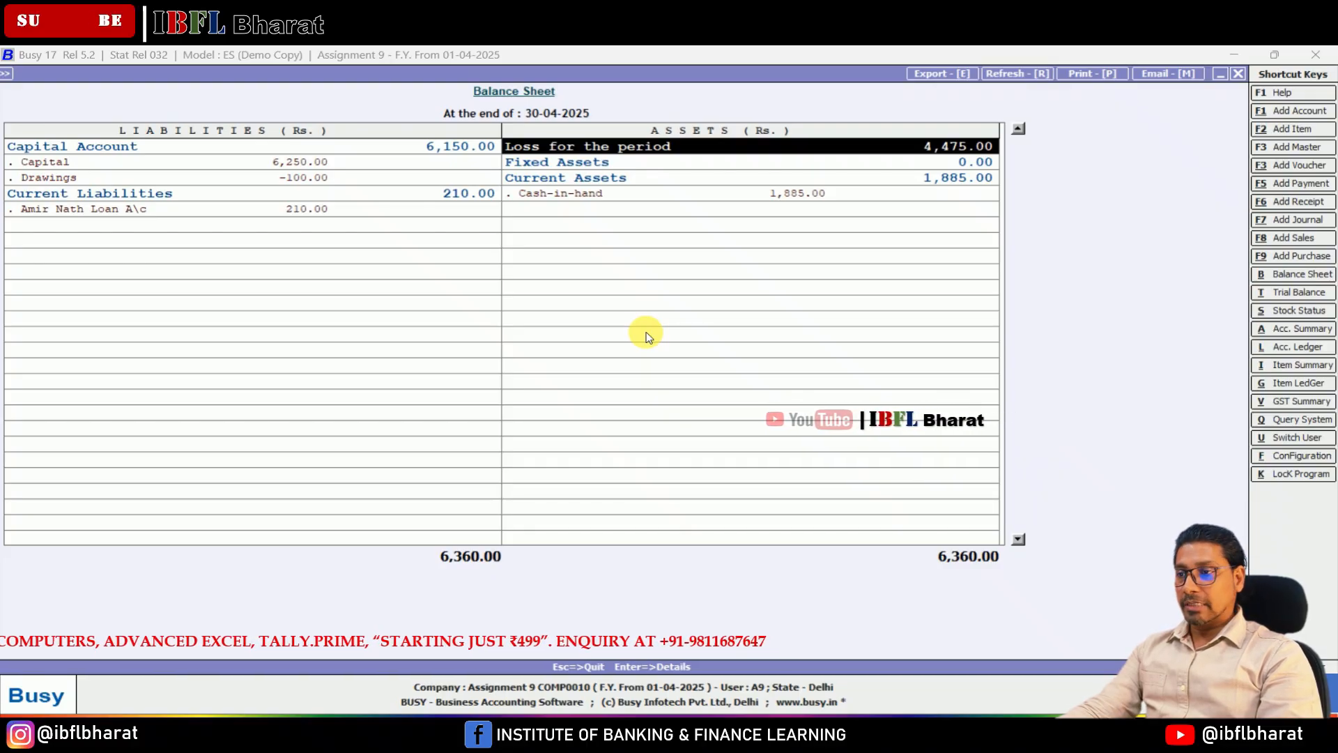
key("Left")
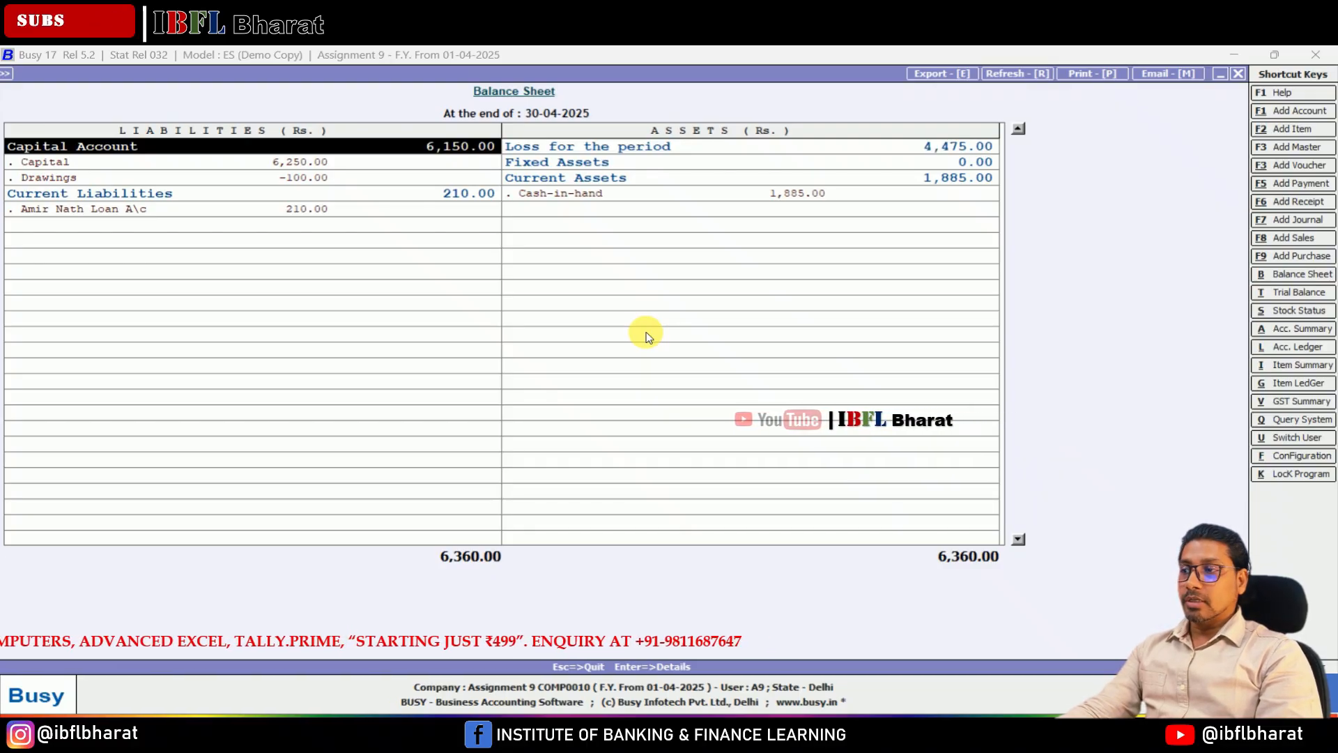
key("Down")
key("Down")
key("Down")
key("Right")
key("Up")
key("Up")
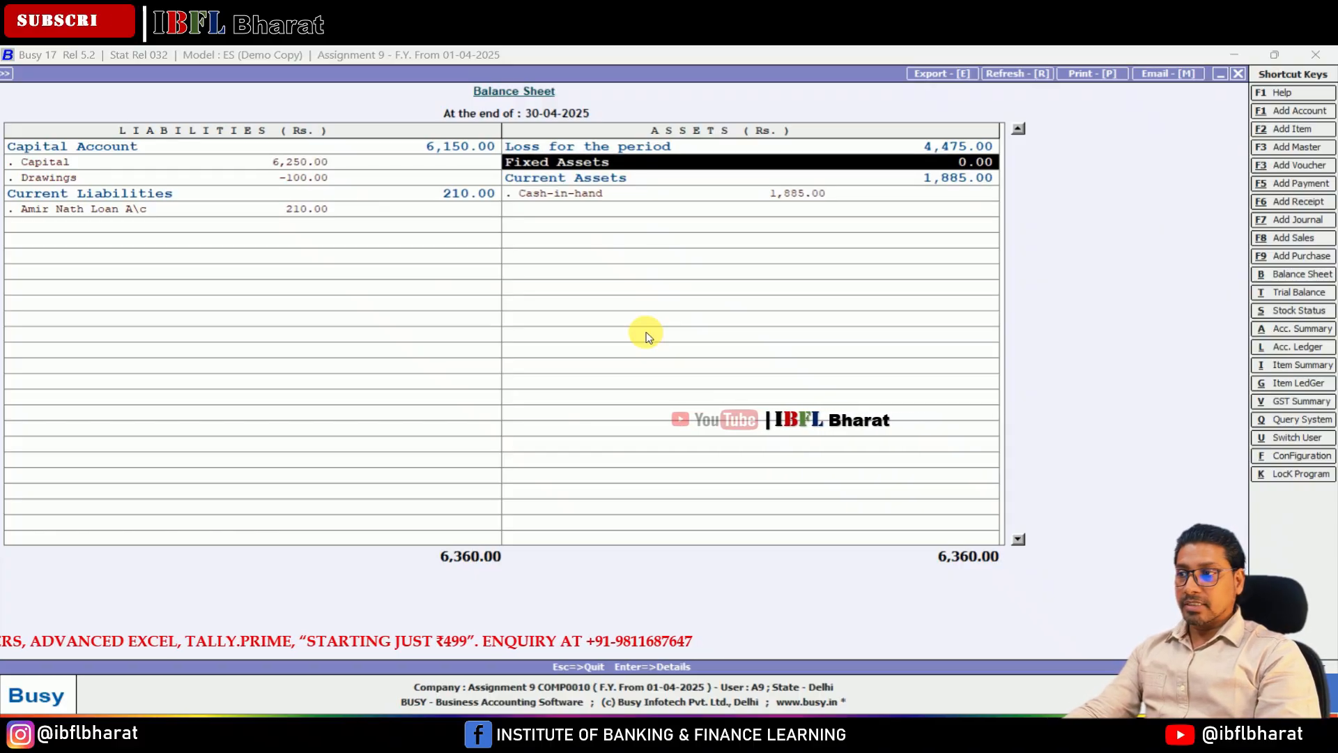
key("Left")
key("Down")
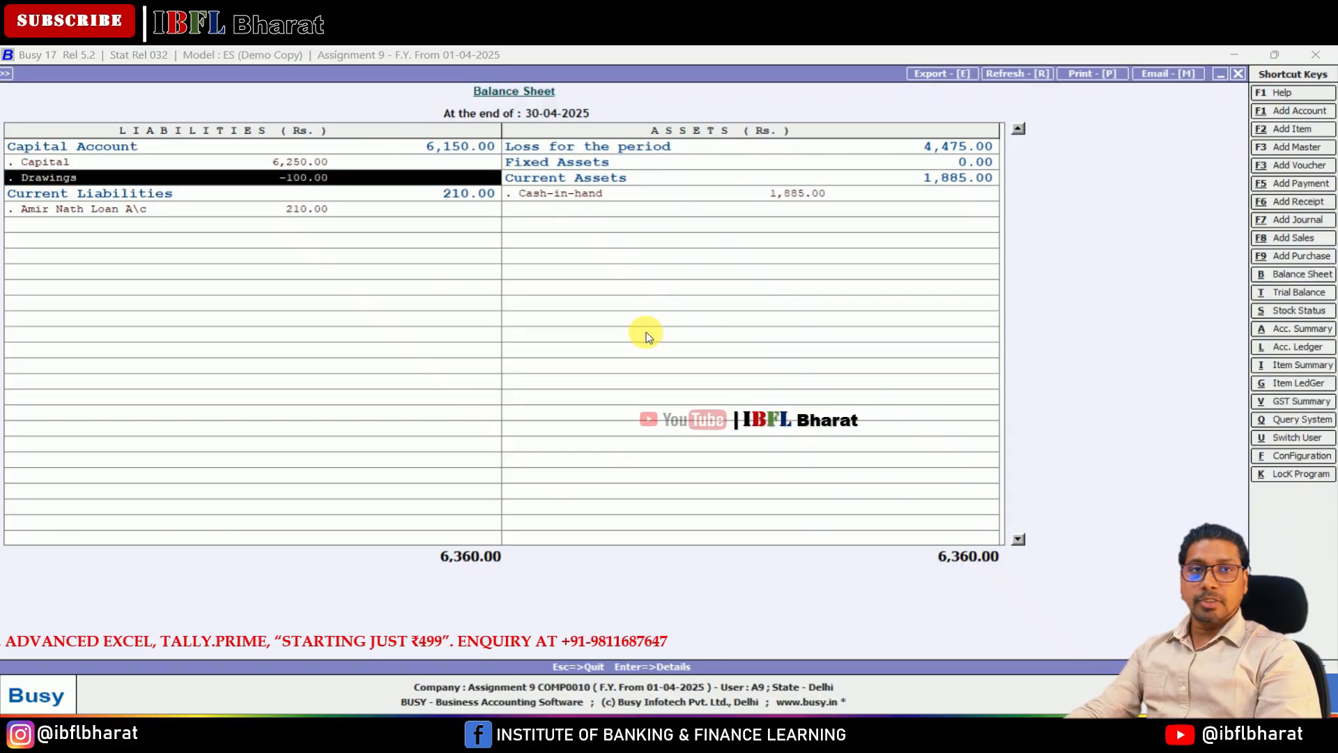
key("Right")
key("Up")
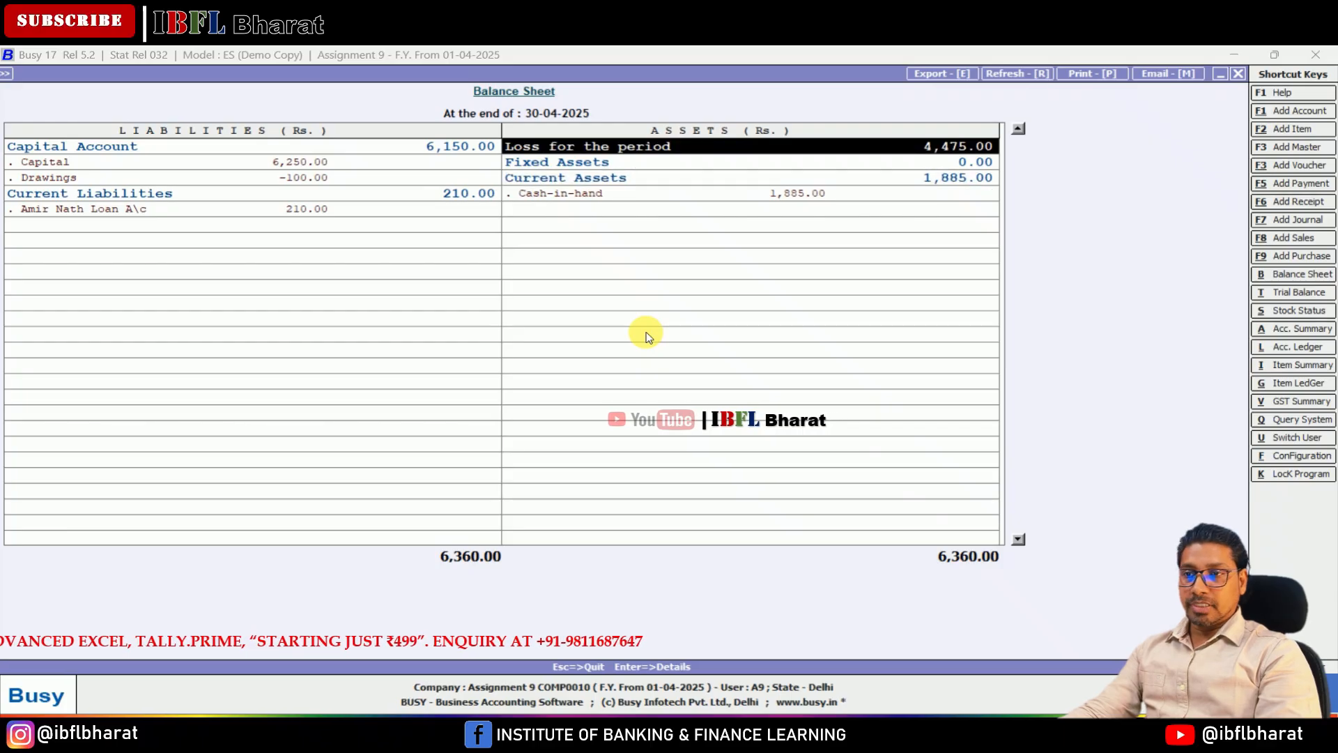
Step: Drill down into Loss for the period again and recheck the indirect expenses, the totals and Nett Loss
key("Return")
key("Down")
key("Down")
key("Down")
key("Down")
key("Down")
key("Down")
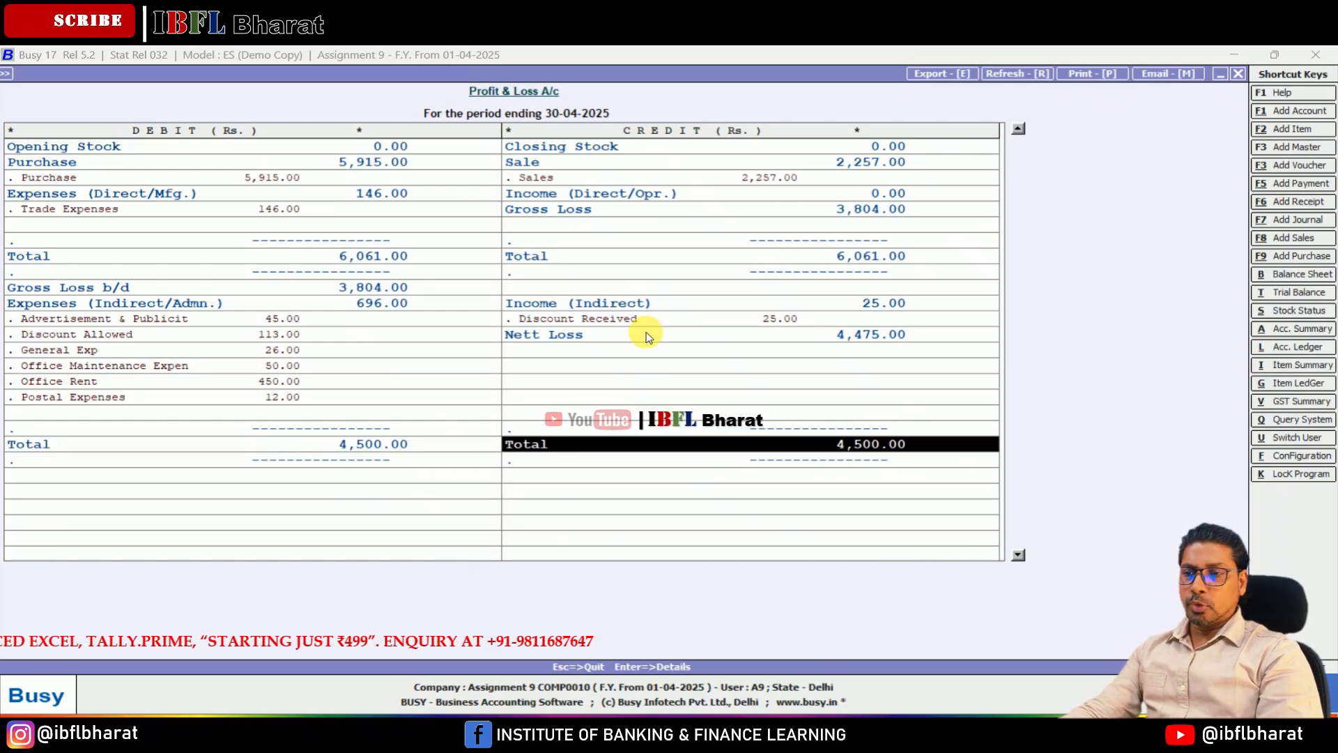
key("Up")
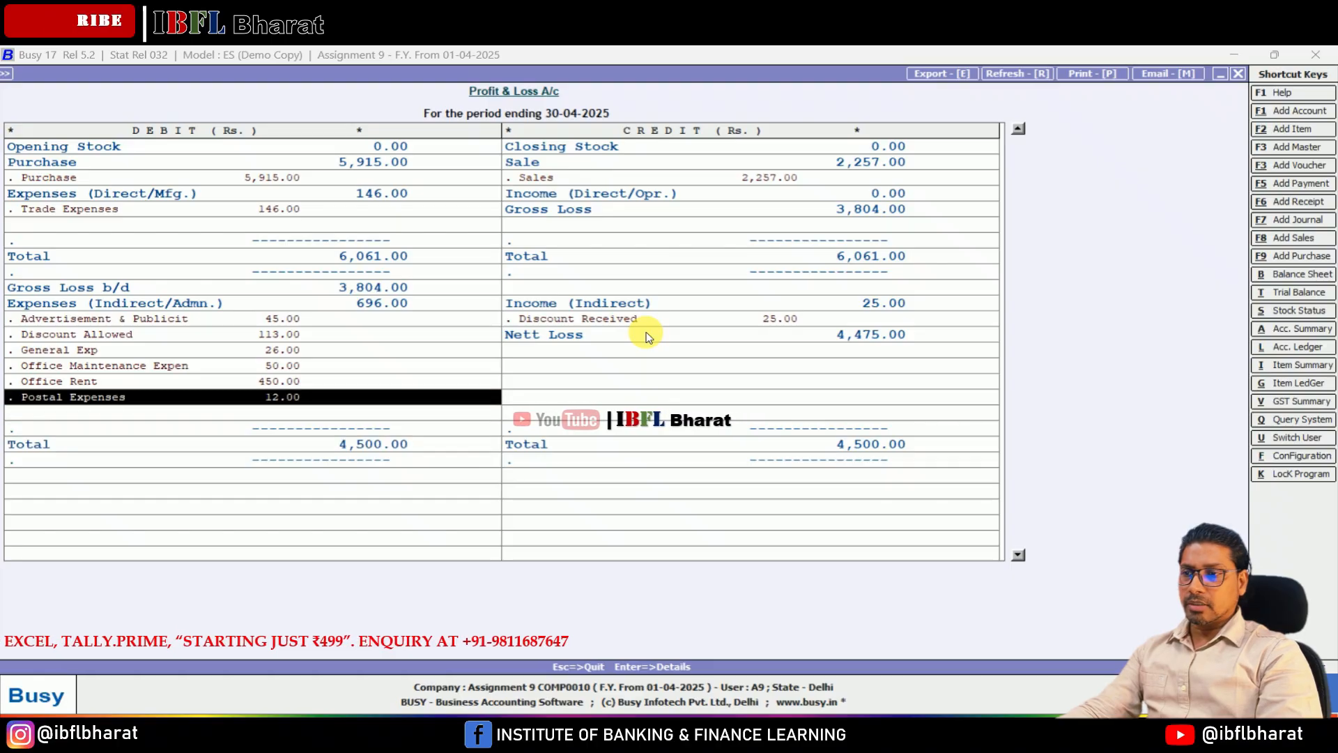
key("Right")
key("Up")
key("Up")
key("Up")
key("Up")
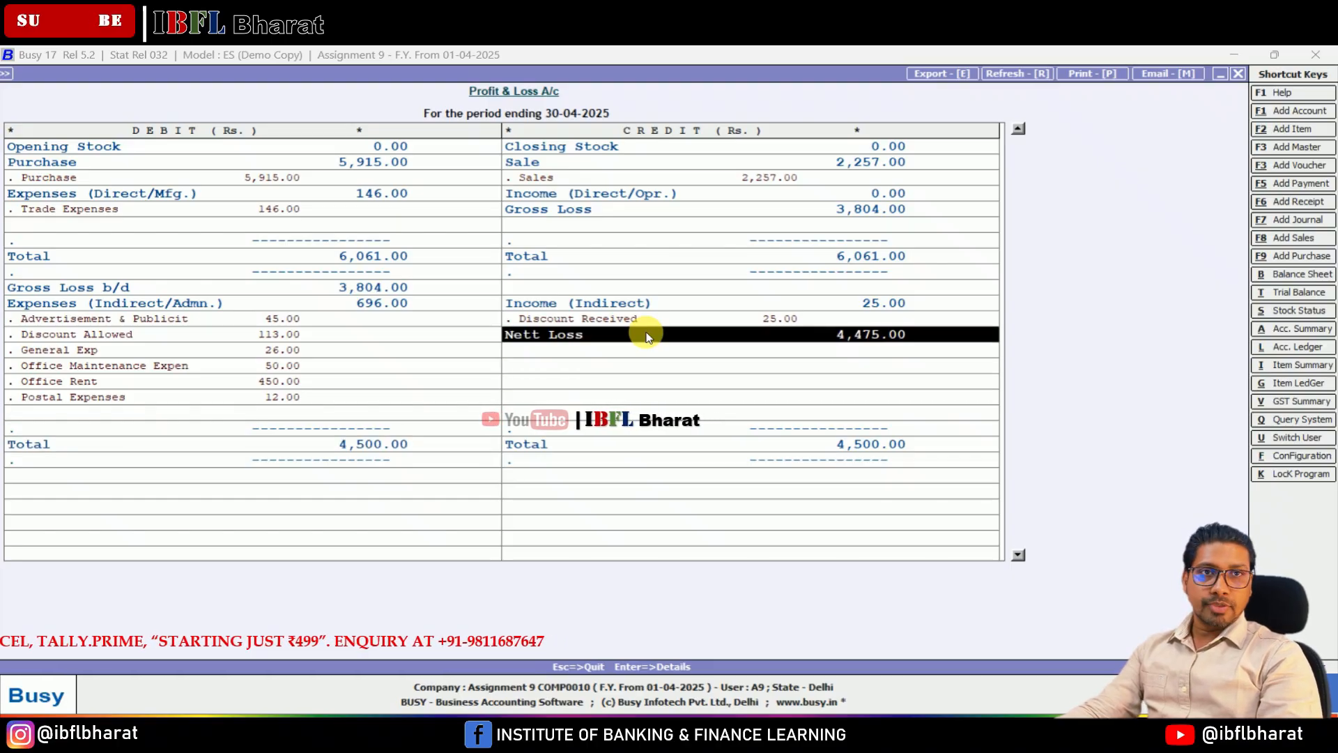
key("alt+b")
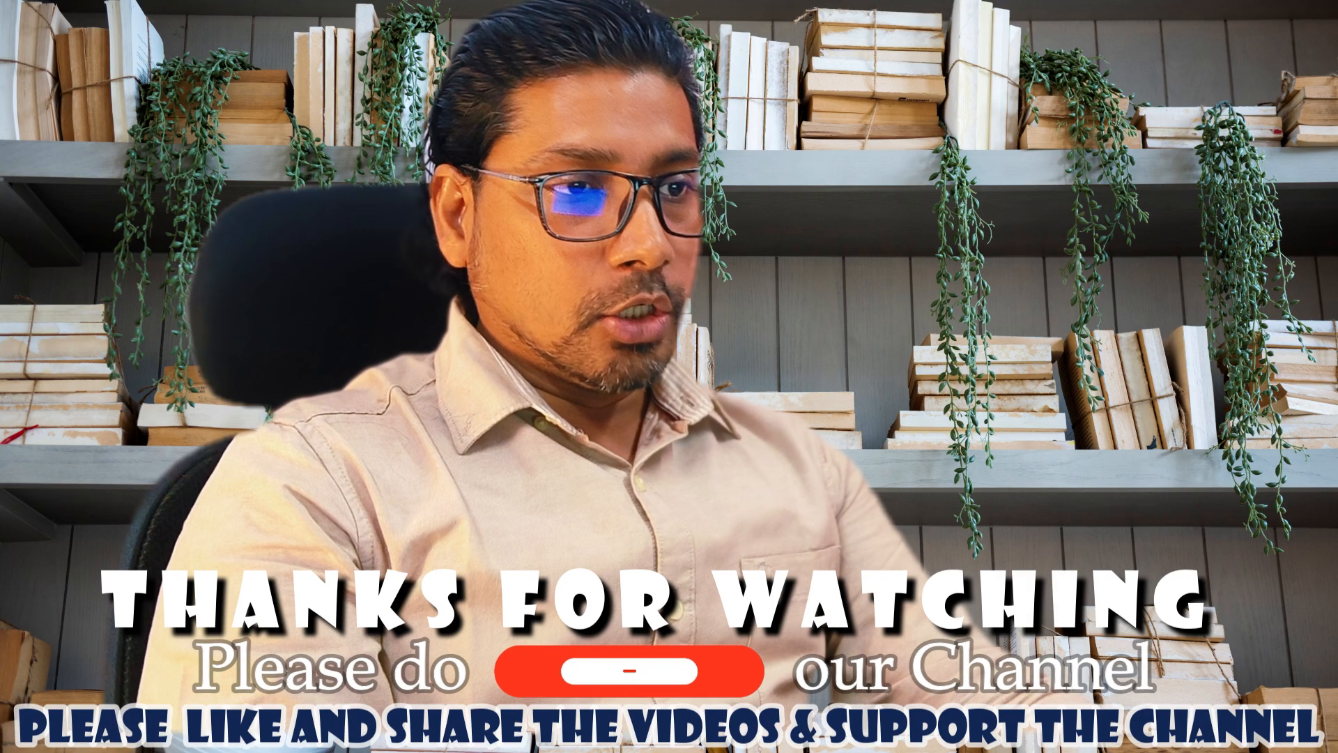